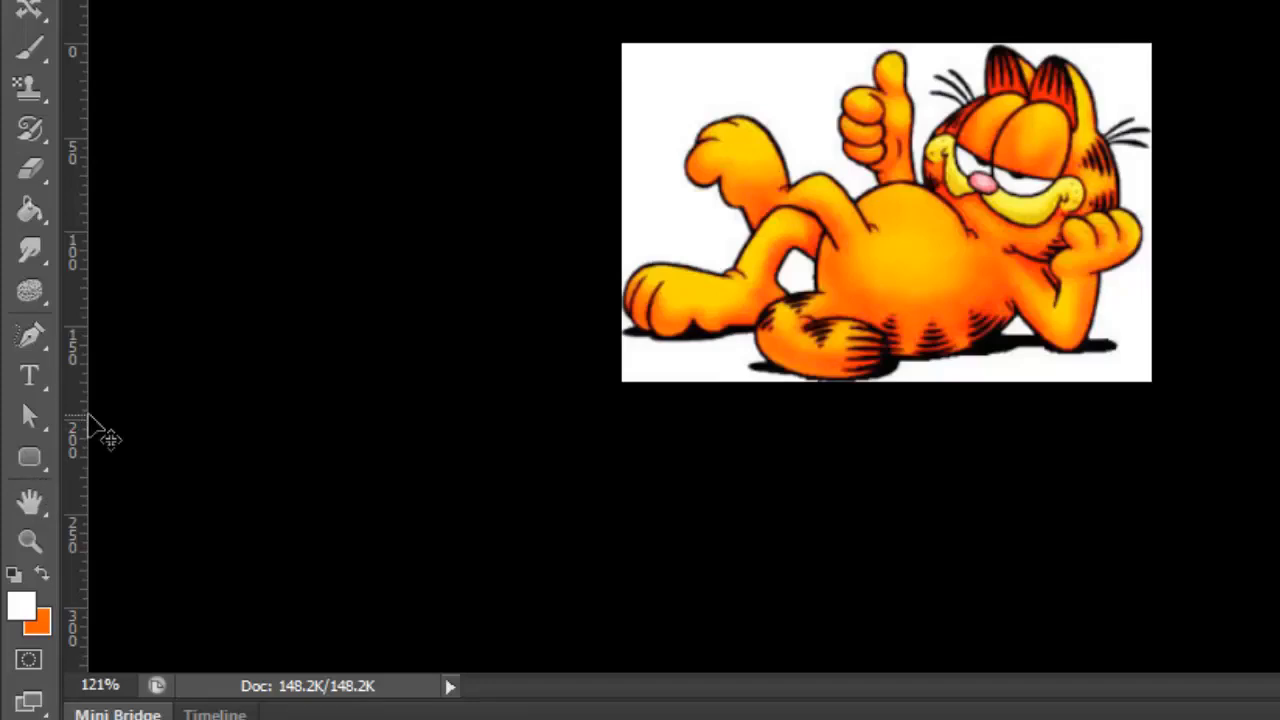
Examine the tools grouped with the Pen, Type, Path Selection and Rectangle tools
{"action": "left_click", "coordinate": [34, 376]}
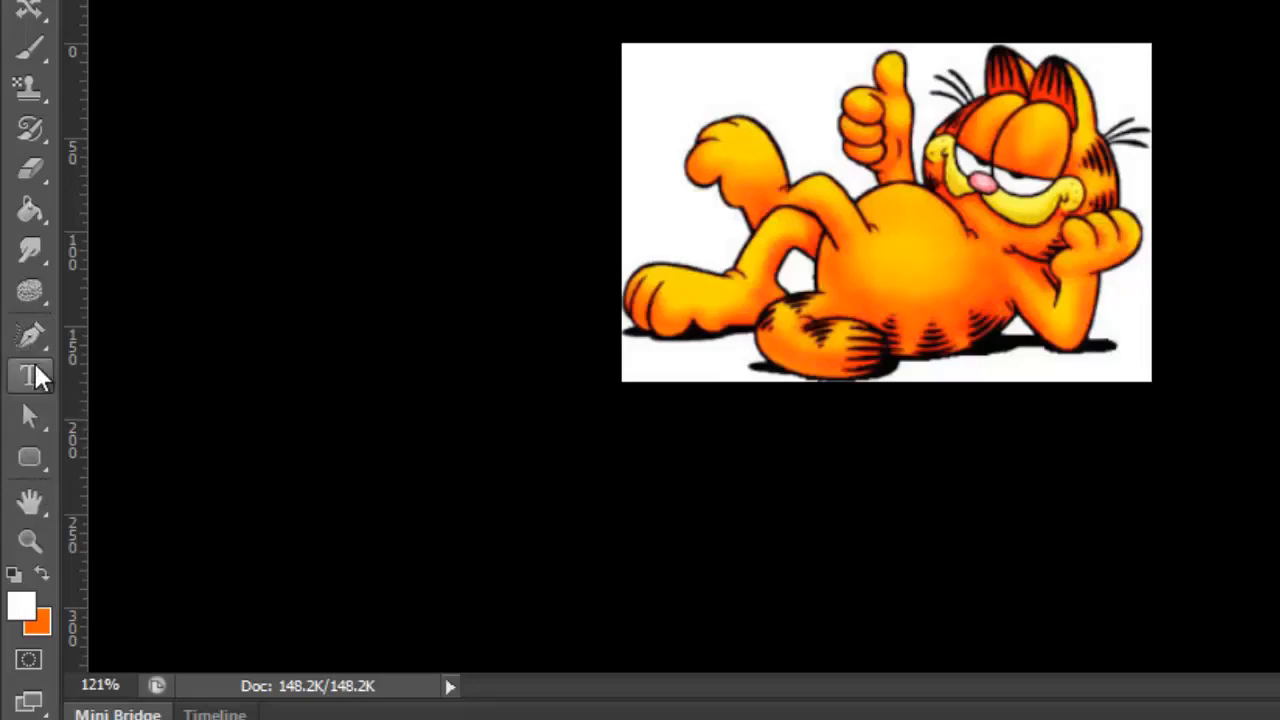
{"action": "left_click", "coordinate": [28, 378]}
{"action": "left_click", "coordinate": [32, 340]}
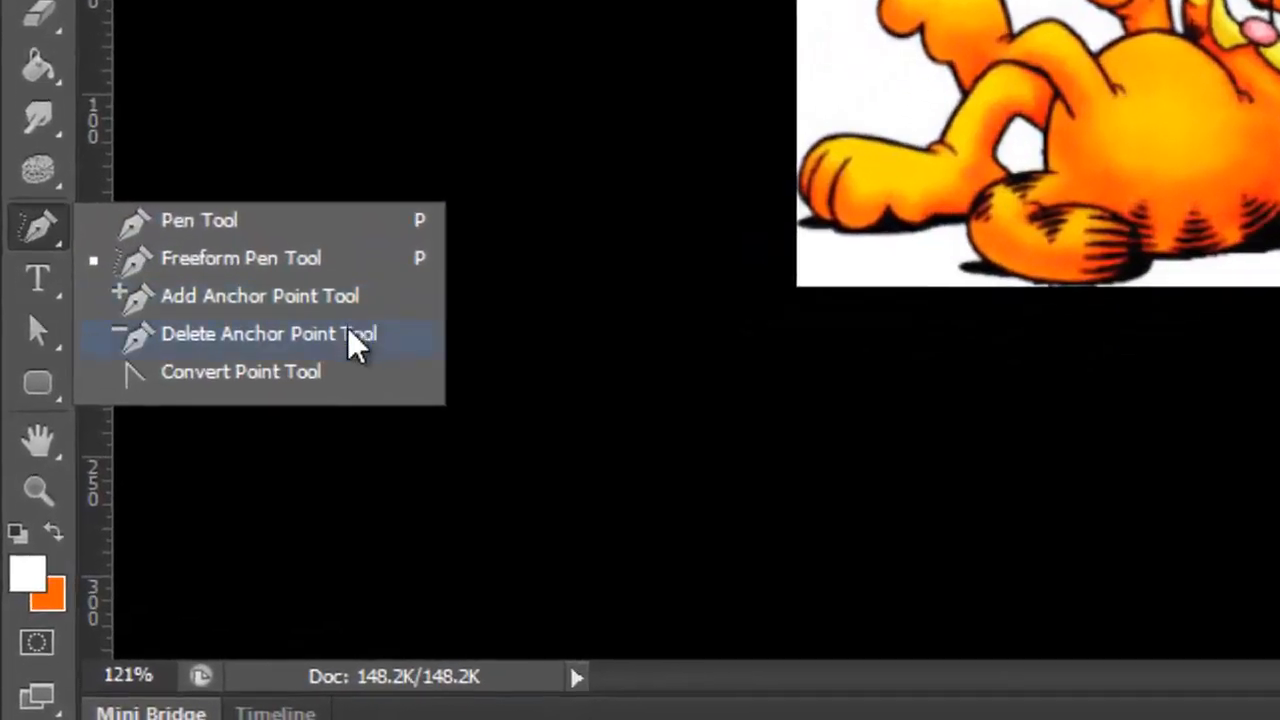
{"action": "left_click", "coordinate": [283, 380]}
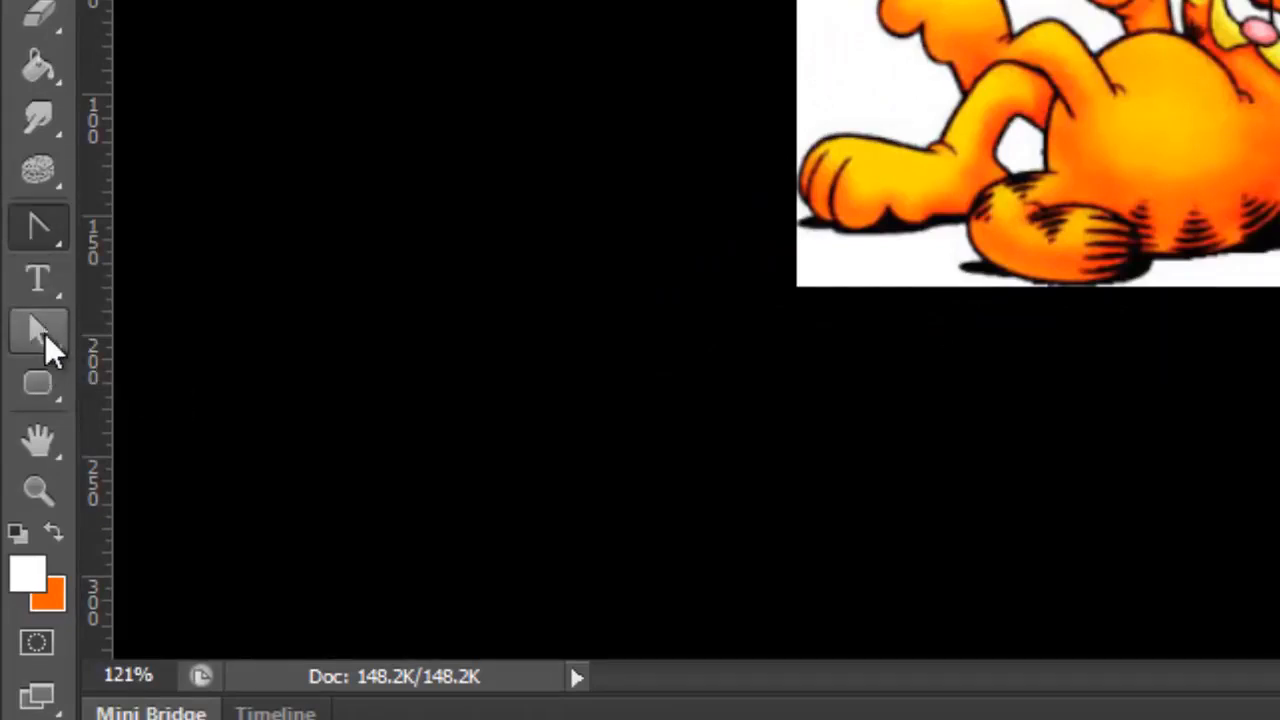
{"action": "left_click", "coordinate": [47, 282]}
{"action": "right_click", "coordinate": [47, 282]}
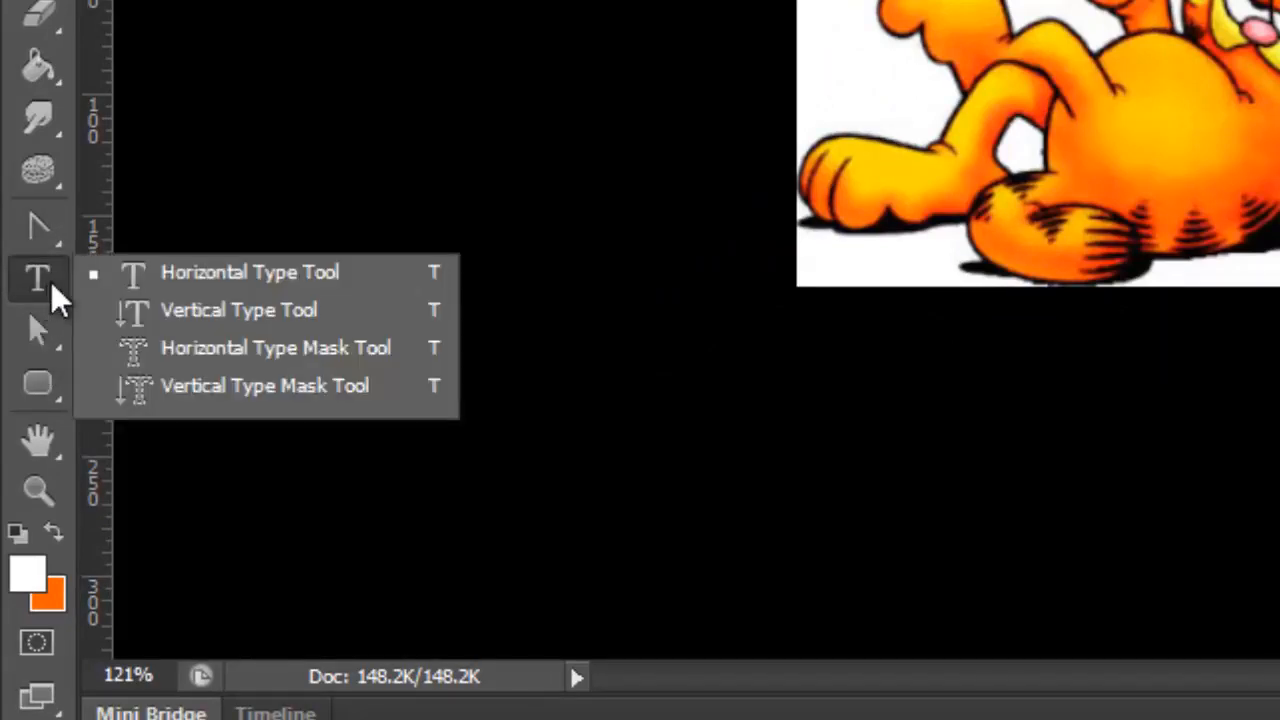
{"action": "left_click", "coordinate": [35, 337]}
{"action": "left_click", "coordinate": [35, 337]}
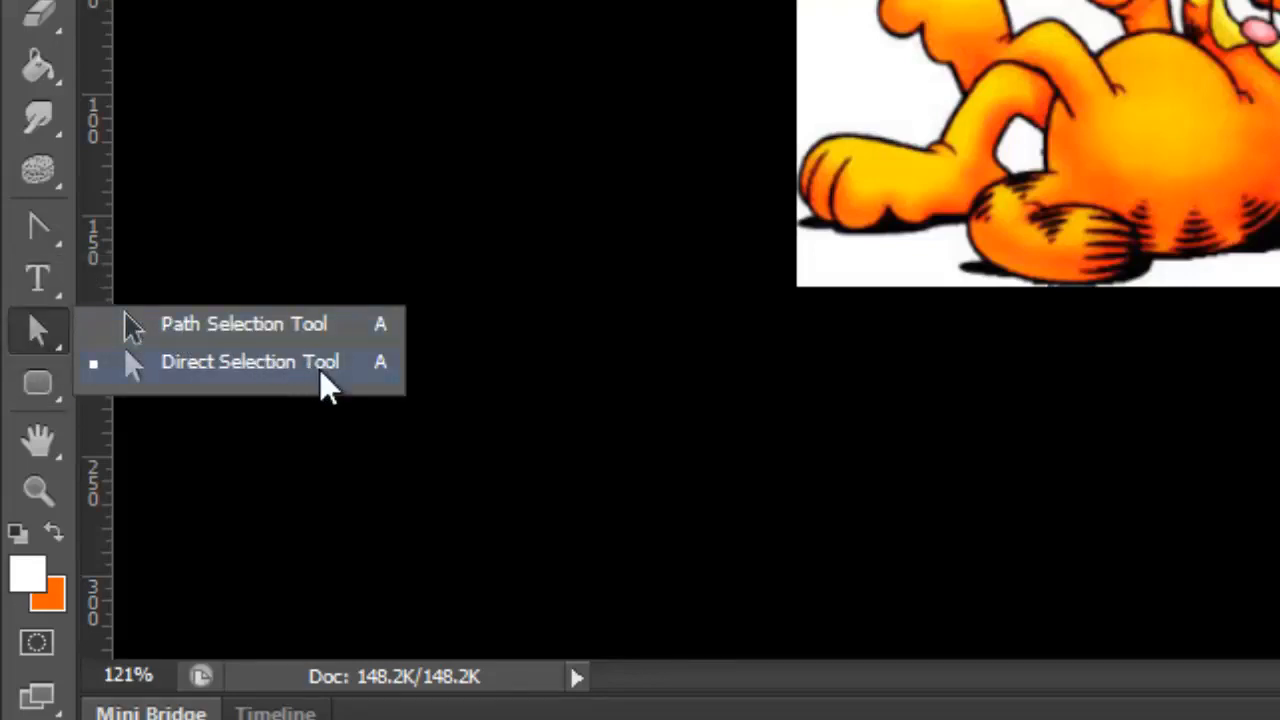
{"action": "left_click", "coordinate": [294, 362]}
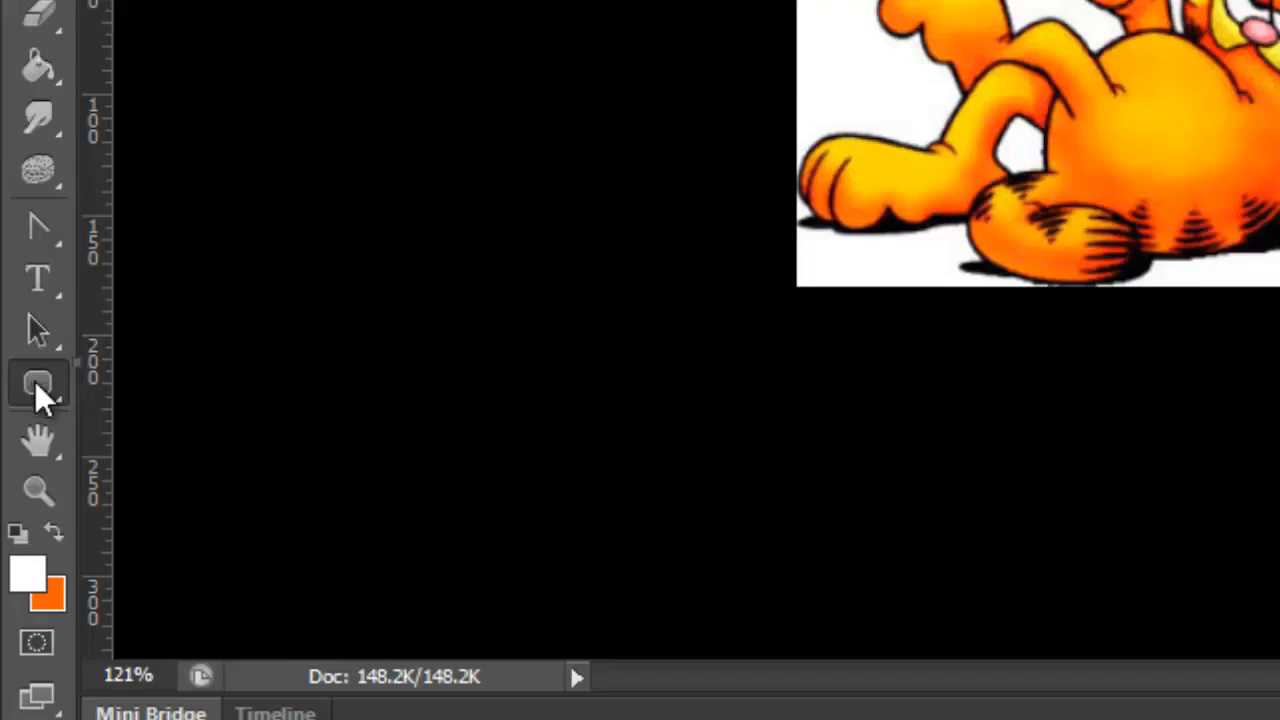
{"action": "left_click", "coordinate": [37, 386]}
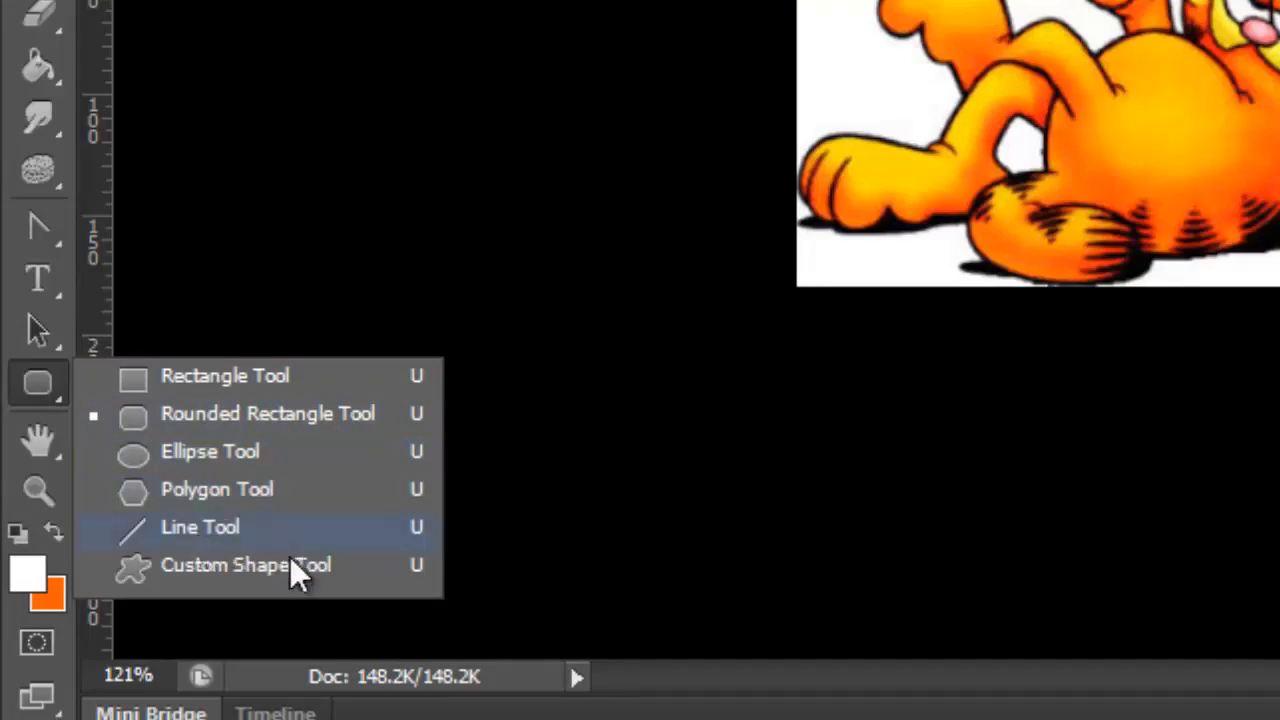
{"action": "left_click", "coordinate": [112, 376]}
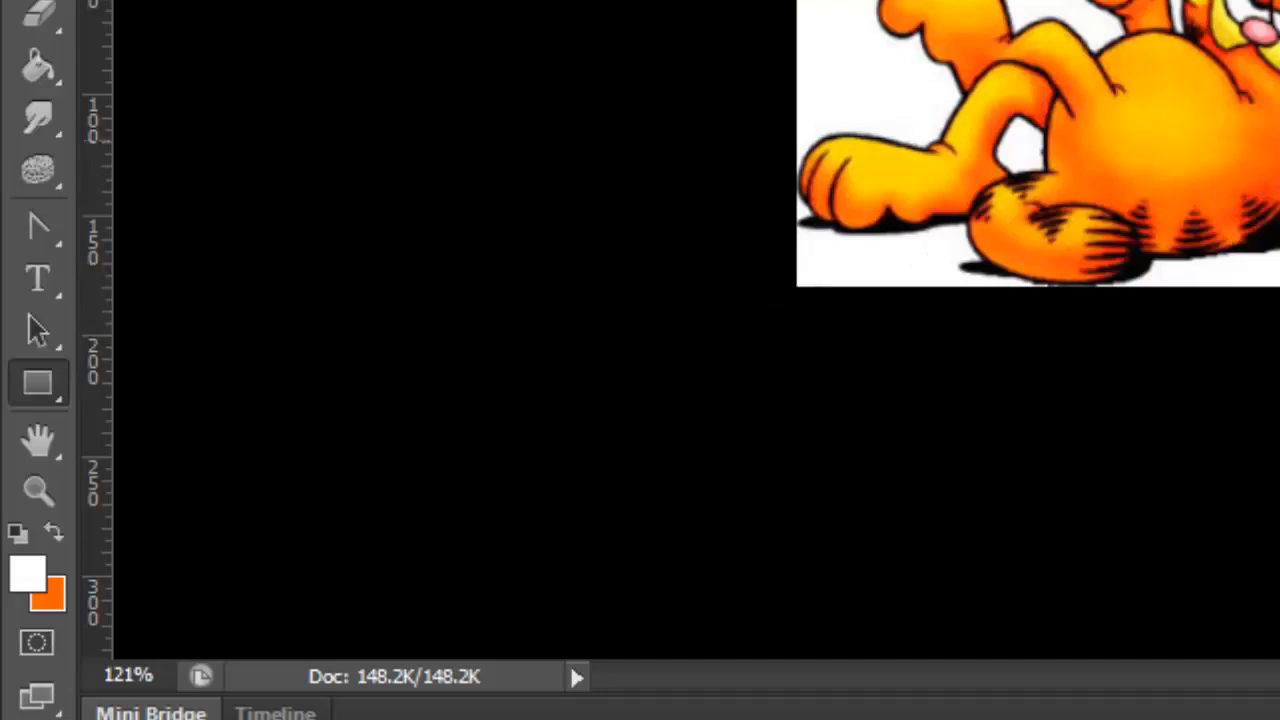
{"action": "scroll", "coordinate": [1134, 118], "scroll_direction": "up", "scroll_amount": 6}
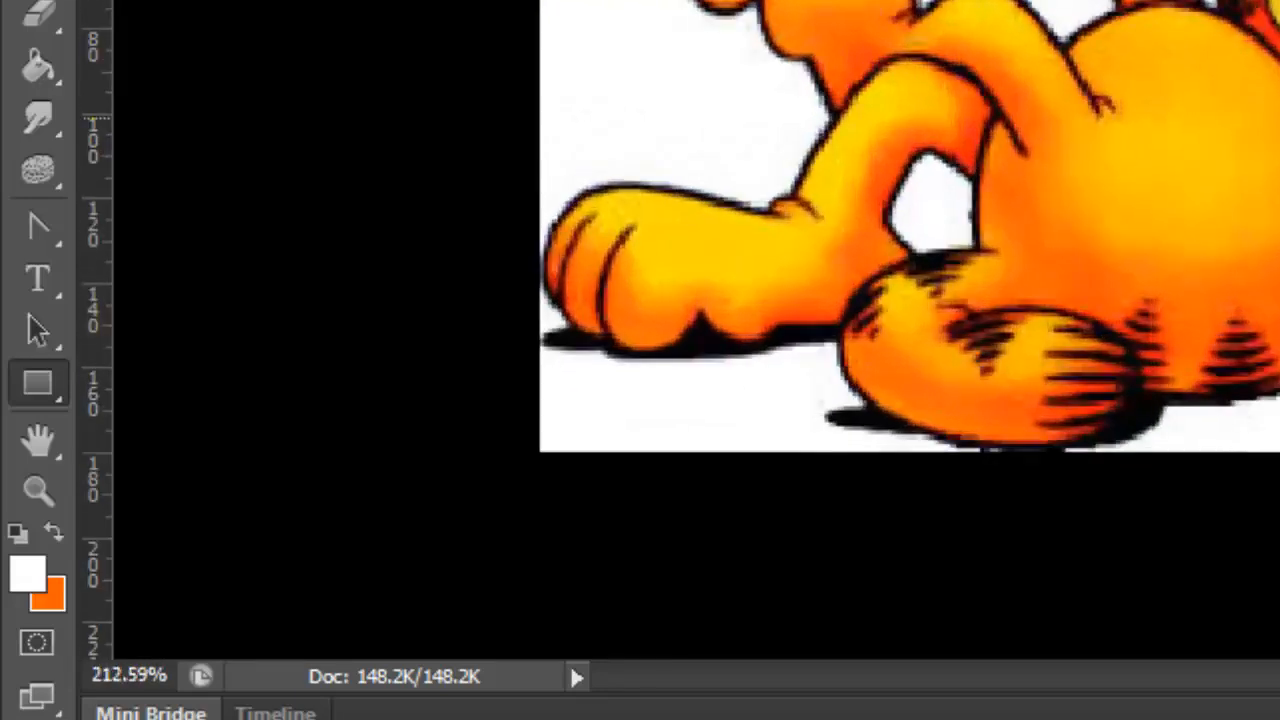
{"action": "scroll", "coordinate": [1138, 80], "scroll_direction": "up", "scroll_amount": 1}
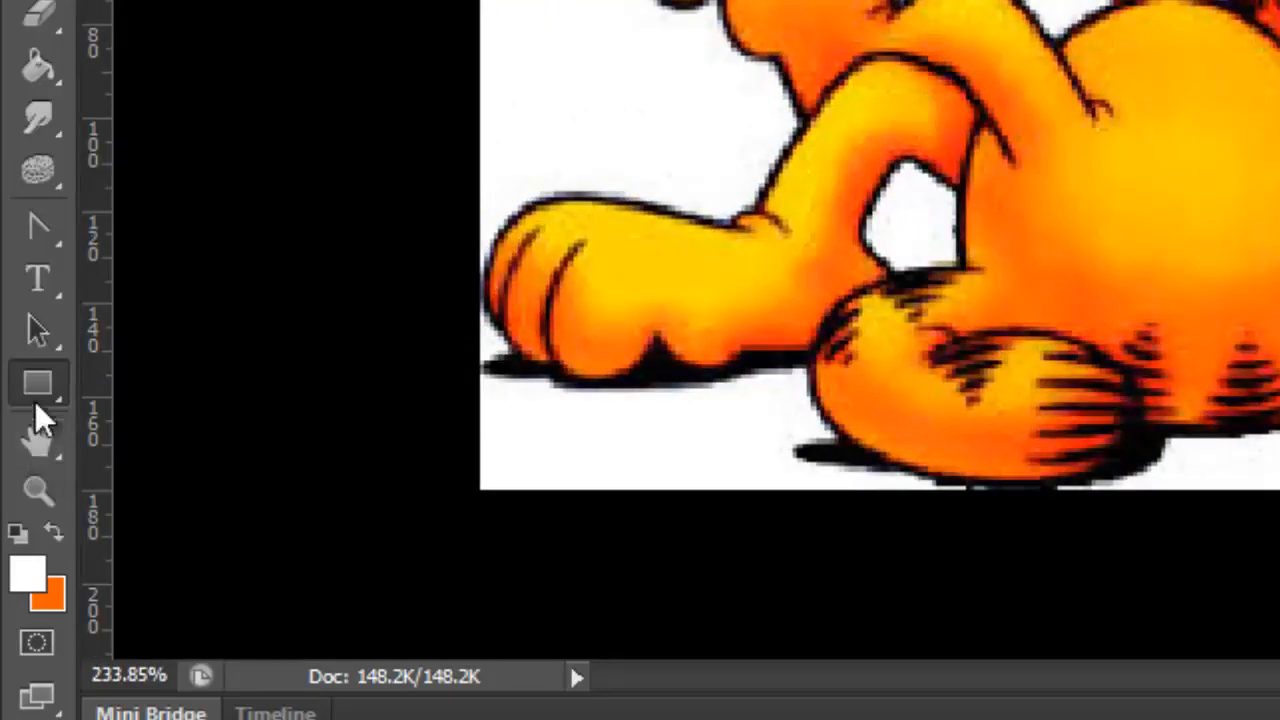
Activate the Pen Tool and set its drawing mode to Path
{"action": "left_click", "coordinate": [48, 332]}
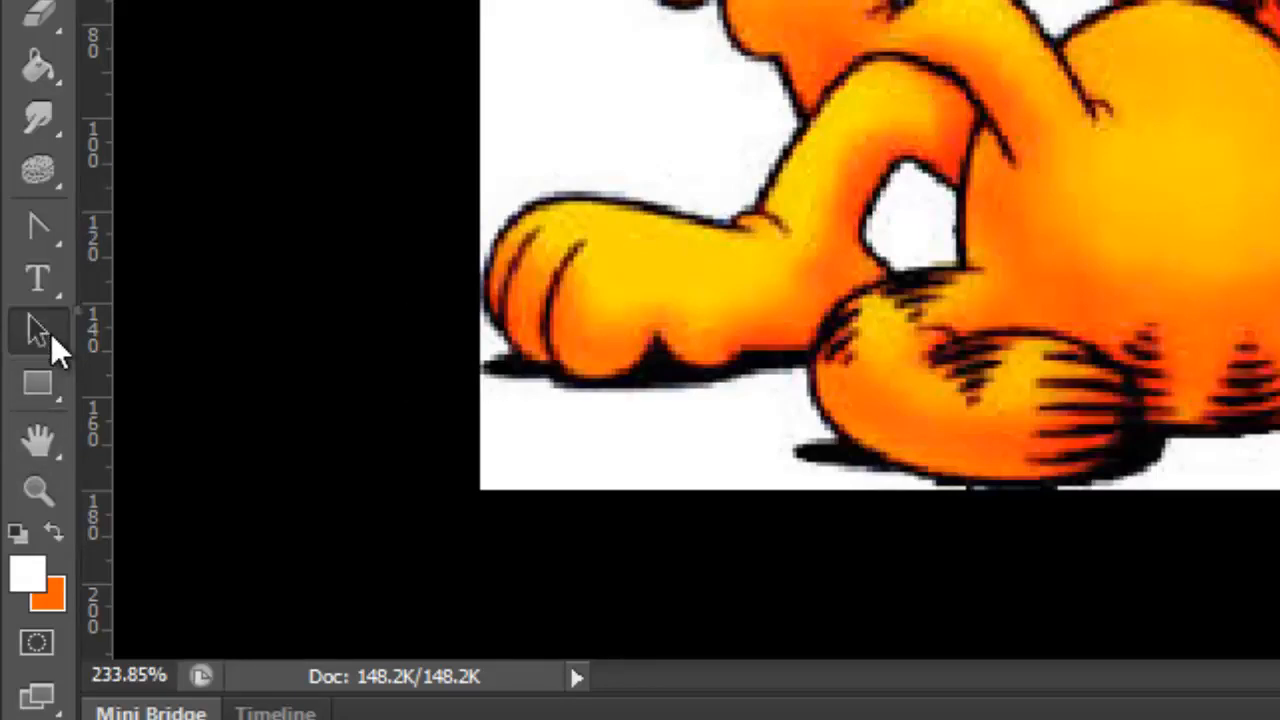
{"action": "left_click", "coordinate": [45, 234]}
{"action": "left_click_drag", "start_coordinate": [45, 234], "coordinate": [94, 231]}
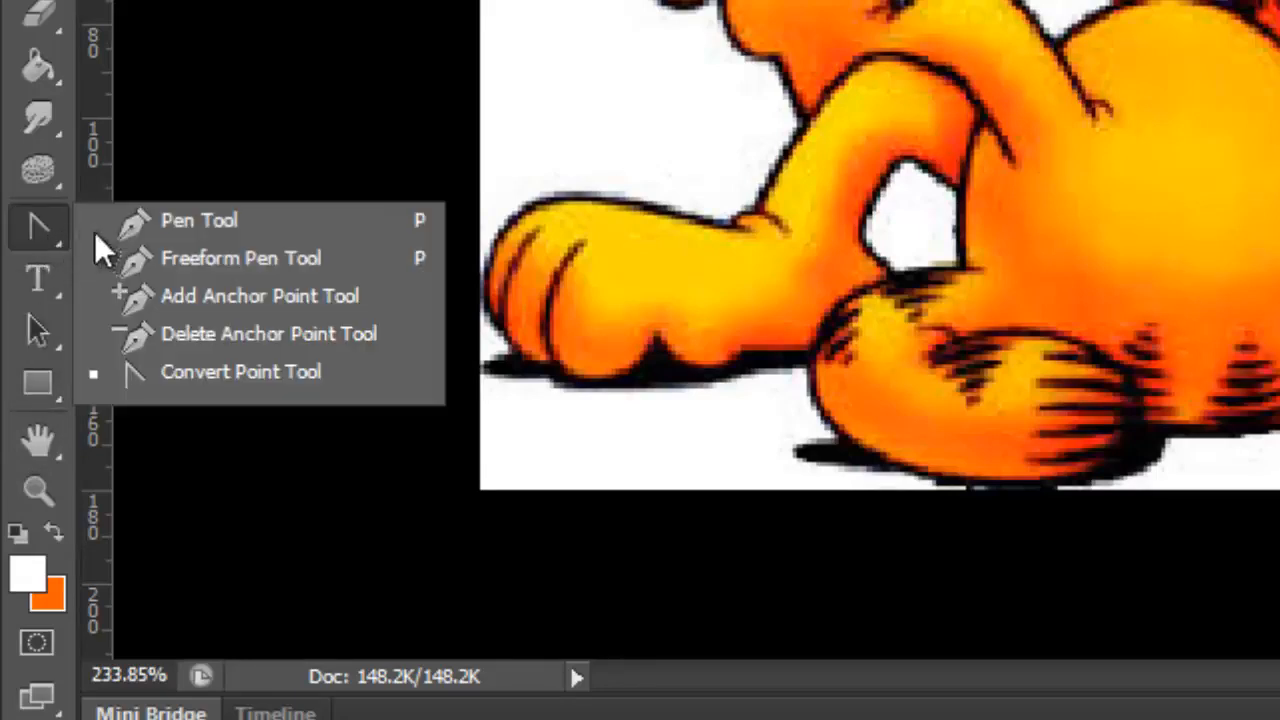
{"action": "left_click", "coordinate": [202, 222]}
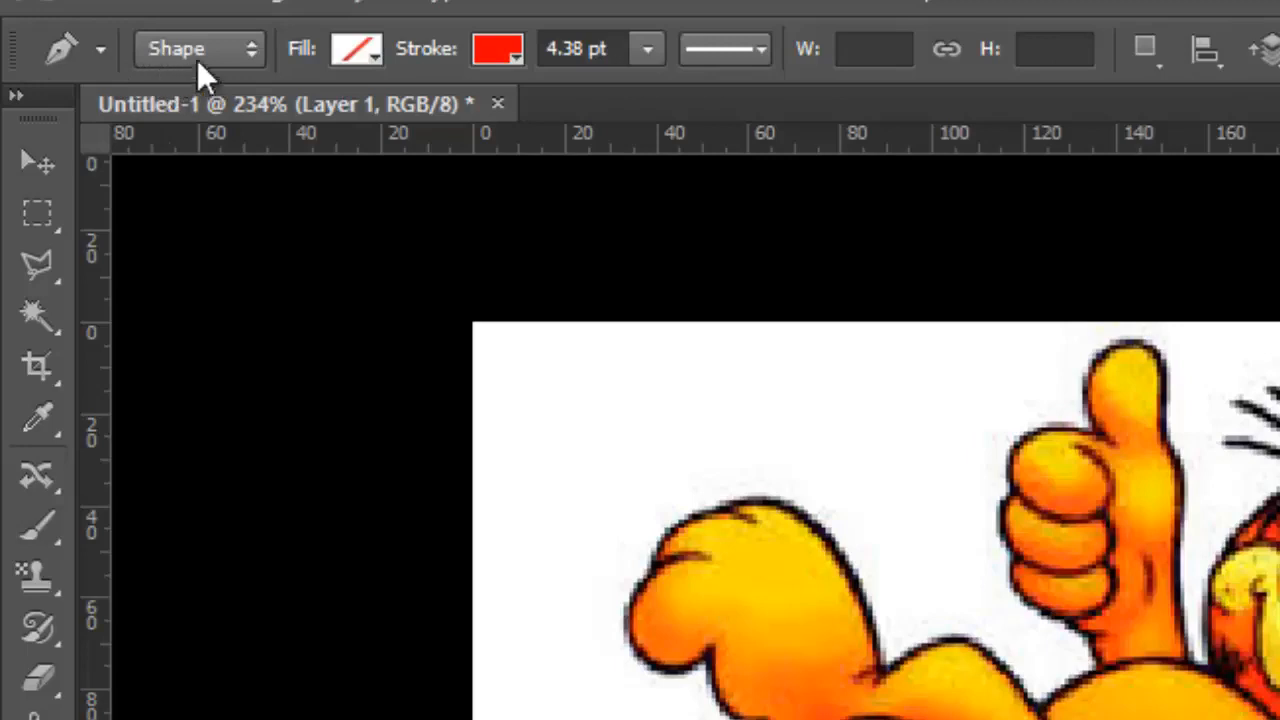
{"action": "left_click", "coordinate": [222, 56]}
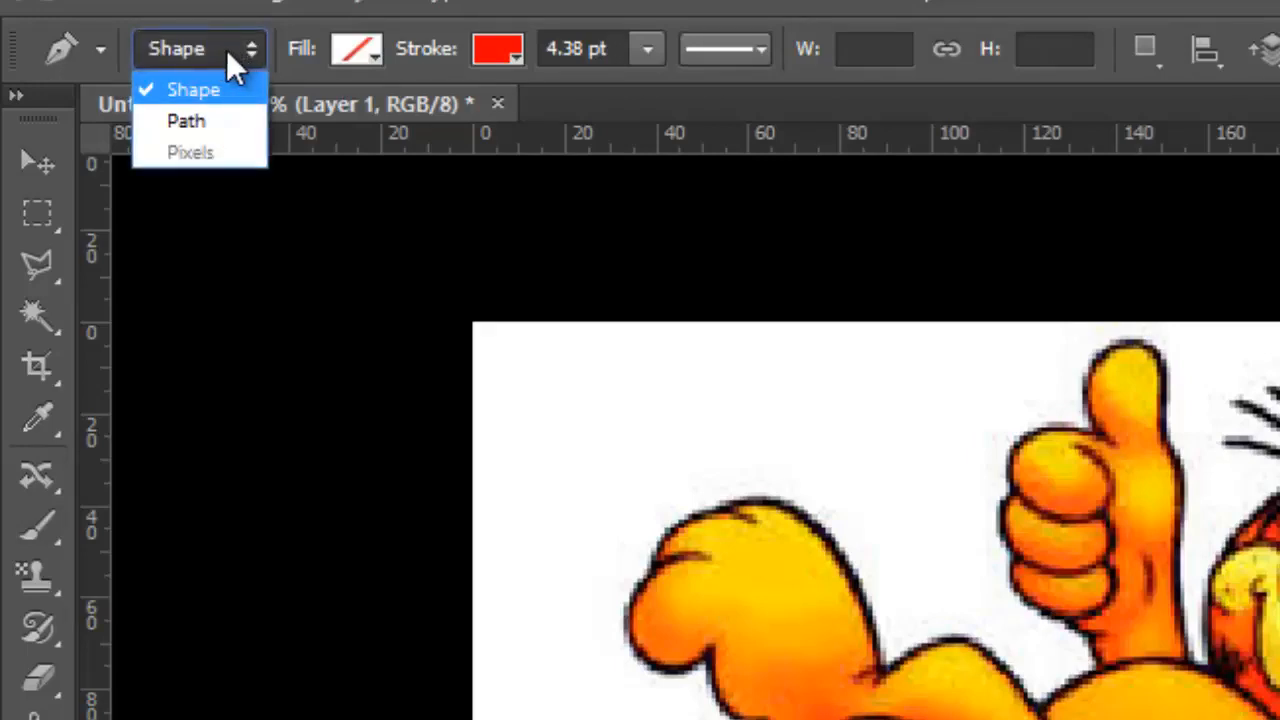
{"action": "left_click", "coordinate": [211, 124]}
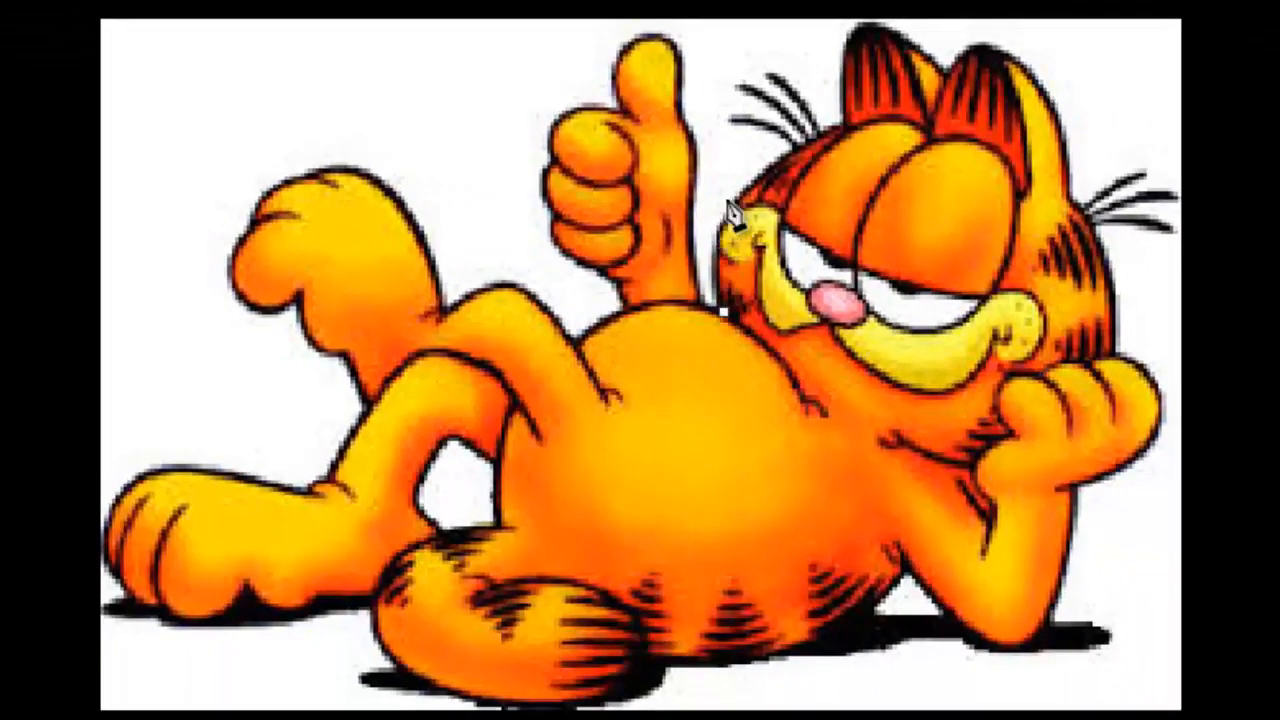
Trace a curved path from the cat's cheek up the side of the head and around the first ear
{"action": "left_click_drag", "start_coordinate": [740, 197], "coordinate": [870, 117]}
{"action": "left_click_drag", "start_coordinate": [850, 35], "coordinate": [873, 0]}
{"action": "mouse_move", "coordinate": [937, 48]}
{"action": "left_mouse_down"}
{"action": "mouse_move", "coordinate": [972, 42]}
{"action": "mouse_move", "coordinate": [946, 66]}
{"action": "left_mouse_up"}
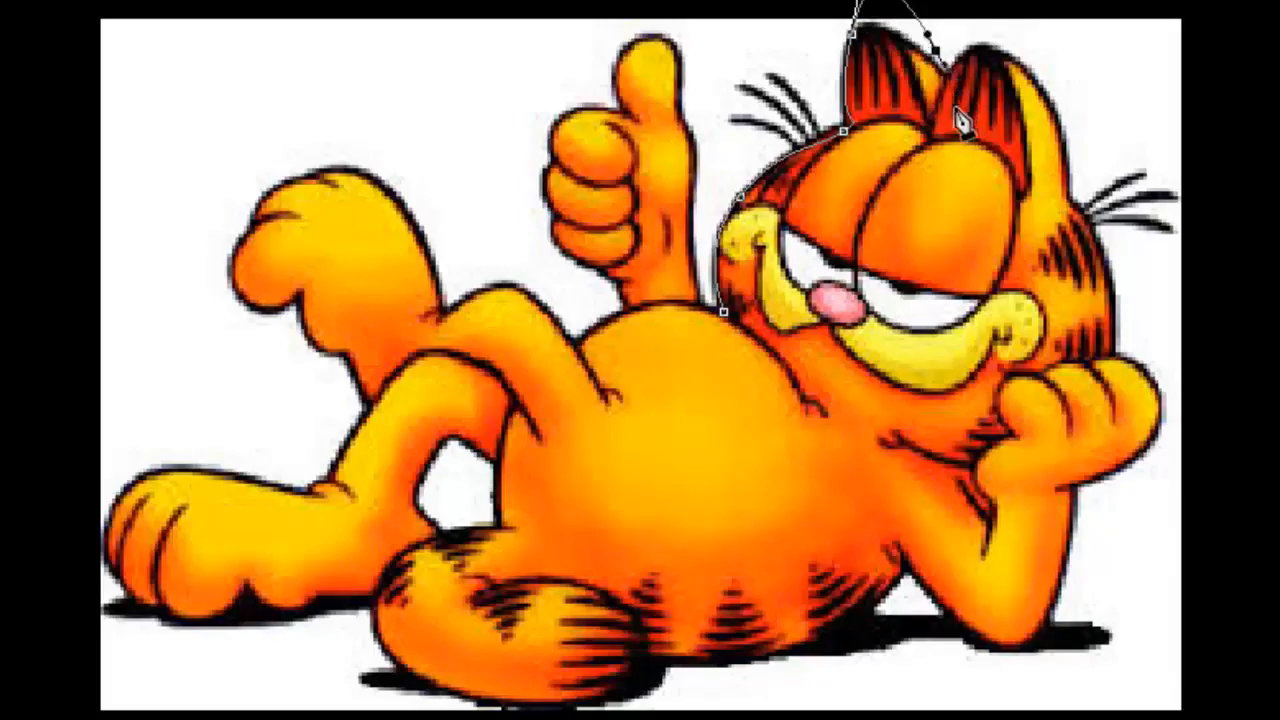
{"action": "scroll", "coordinate": [877, 272], "scroll_direction": "up", "scroll_amount": 7}
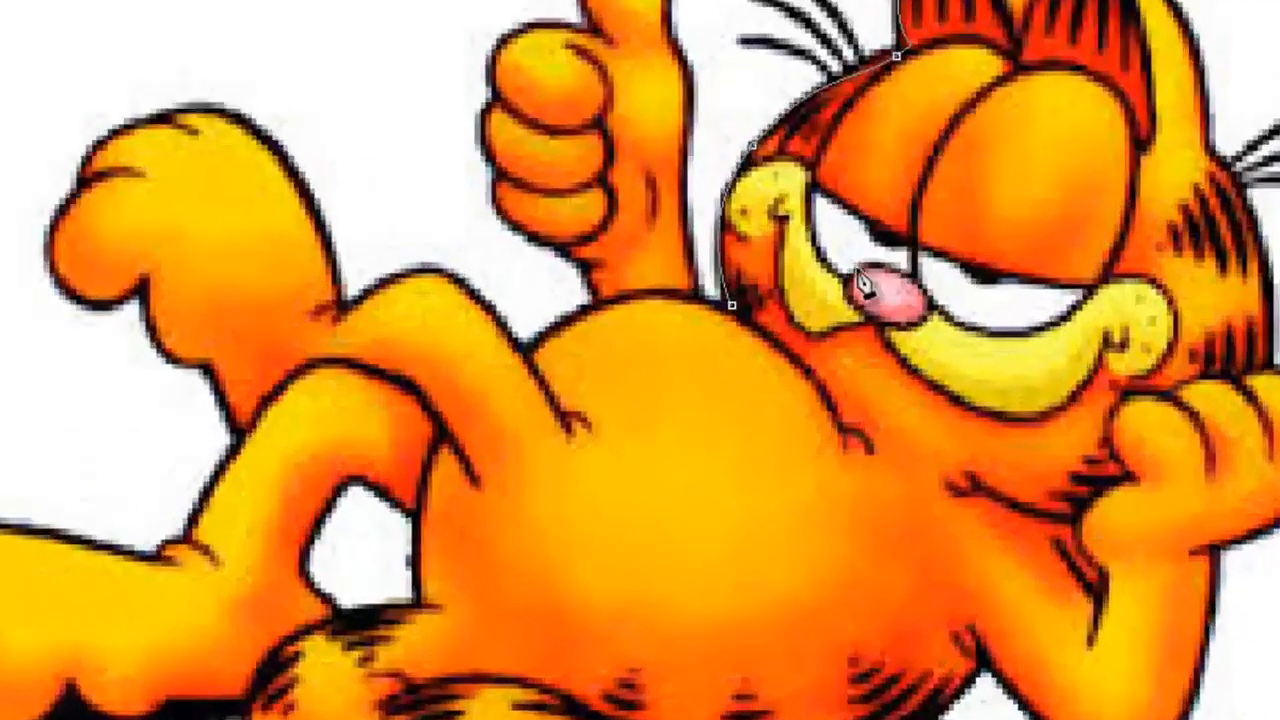
{"action": "scroll", "coordinate": [665, 380], "scroll_direction": "up", "scroll_amount": 2}
{"action": "scroll", "coordinate": [662, 376], "scroll_direction": "up", "scroll_amount": 1}
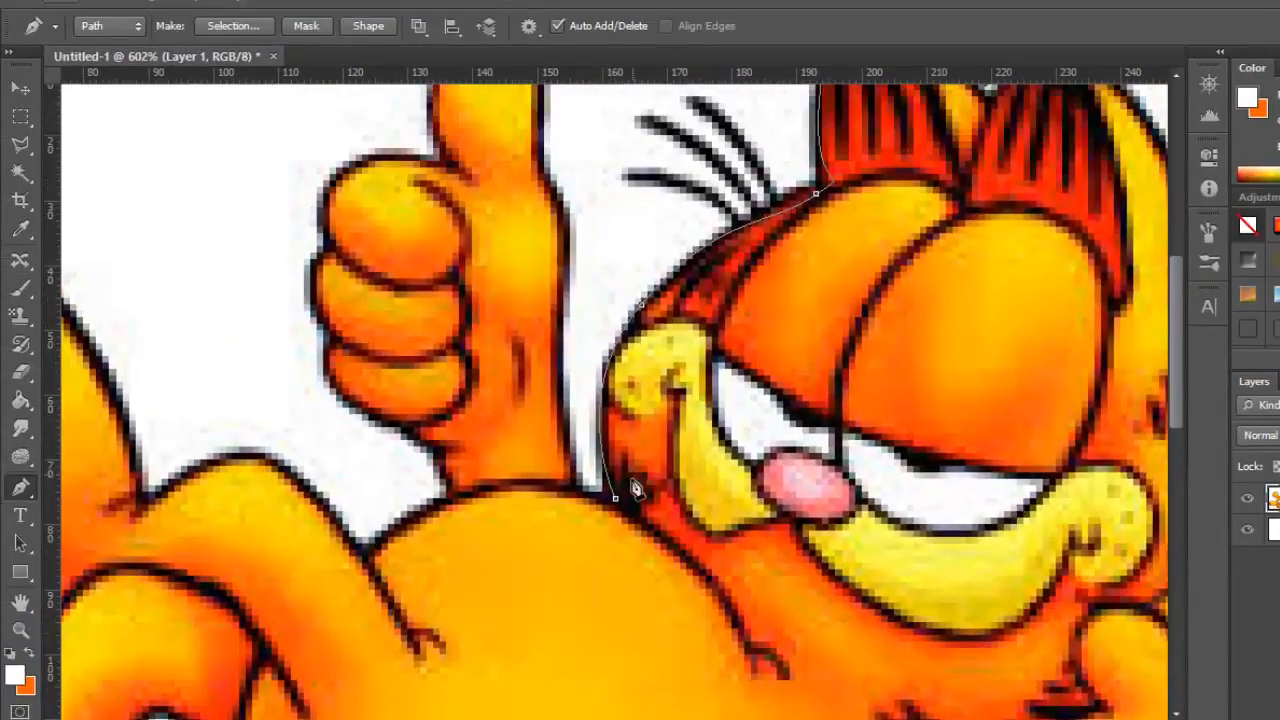
{"action": "scroll", "coordinate": [833, 192], "scroll_direction": "down", "scroll_amount": 5}
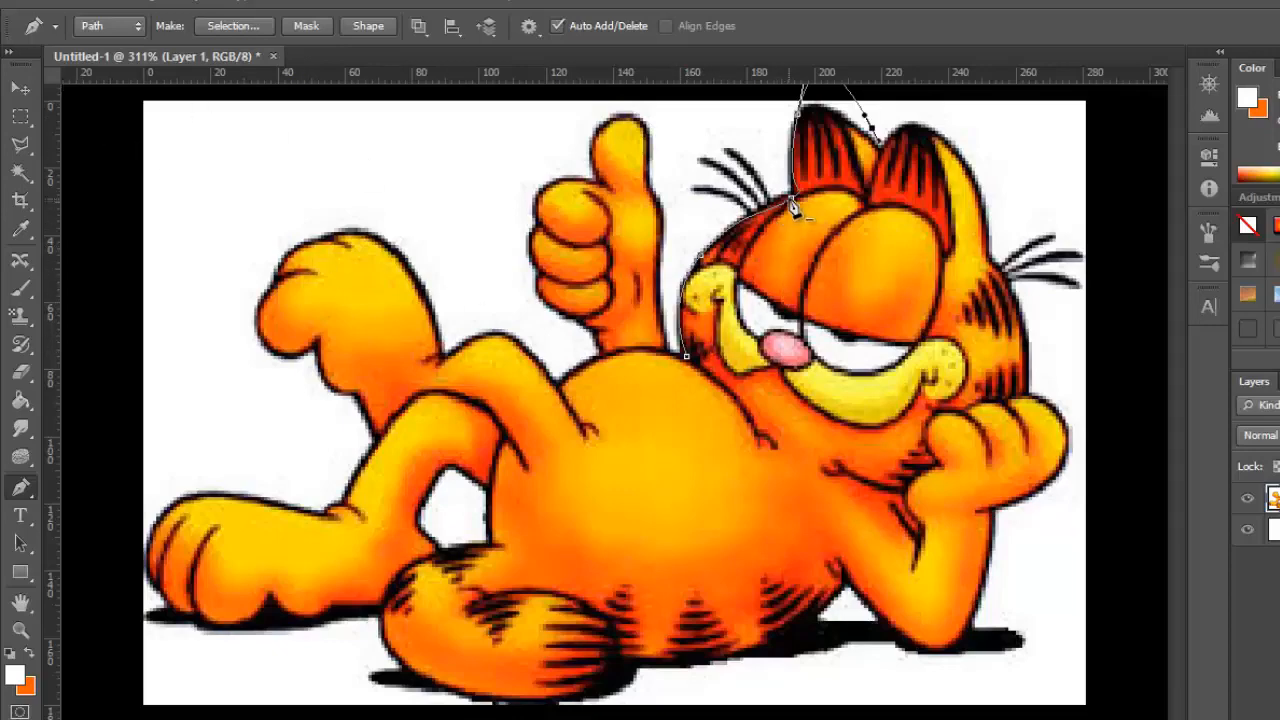
Open the Navigator and use it to inspect the image up close, ending at 182.21% zoom
{"action": "left_click", "coordinate": [1209, 86]}
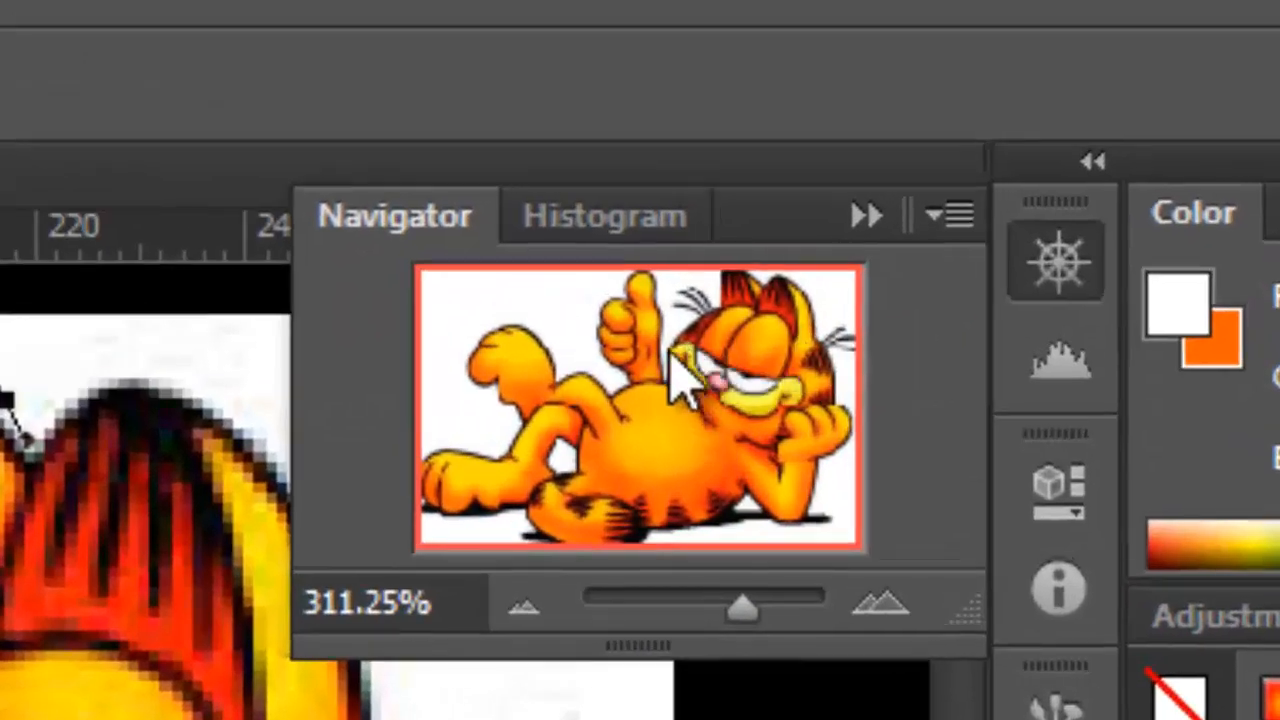
{"action": "left_click_drag", "start_coordinate": [745, 606], "coordinate": [785, 605]}
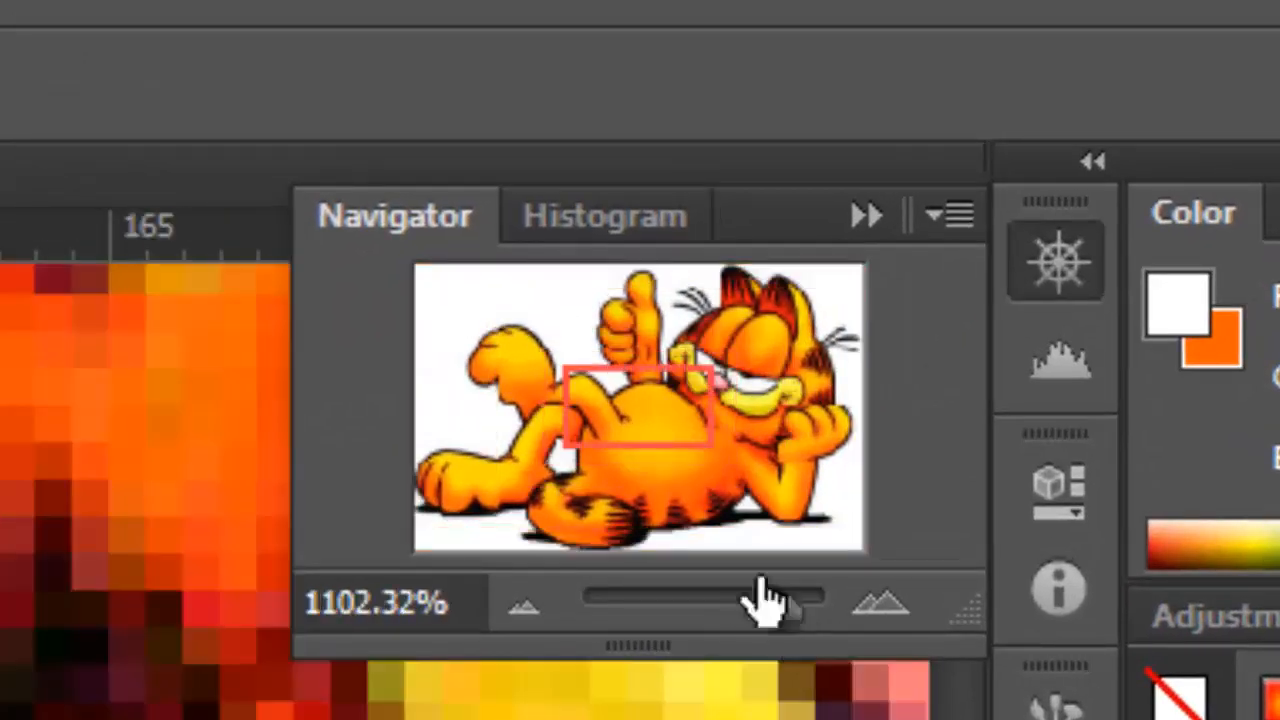
{"action": "left_click_drag", "start_coordinate": [665, 400], "coordinate": [709, 337]}
{"action": "left_click_drag", "start_coordinate": [785, 605], "coordinate": [710, 605]}
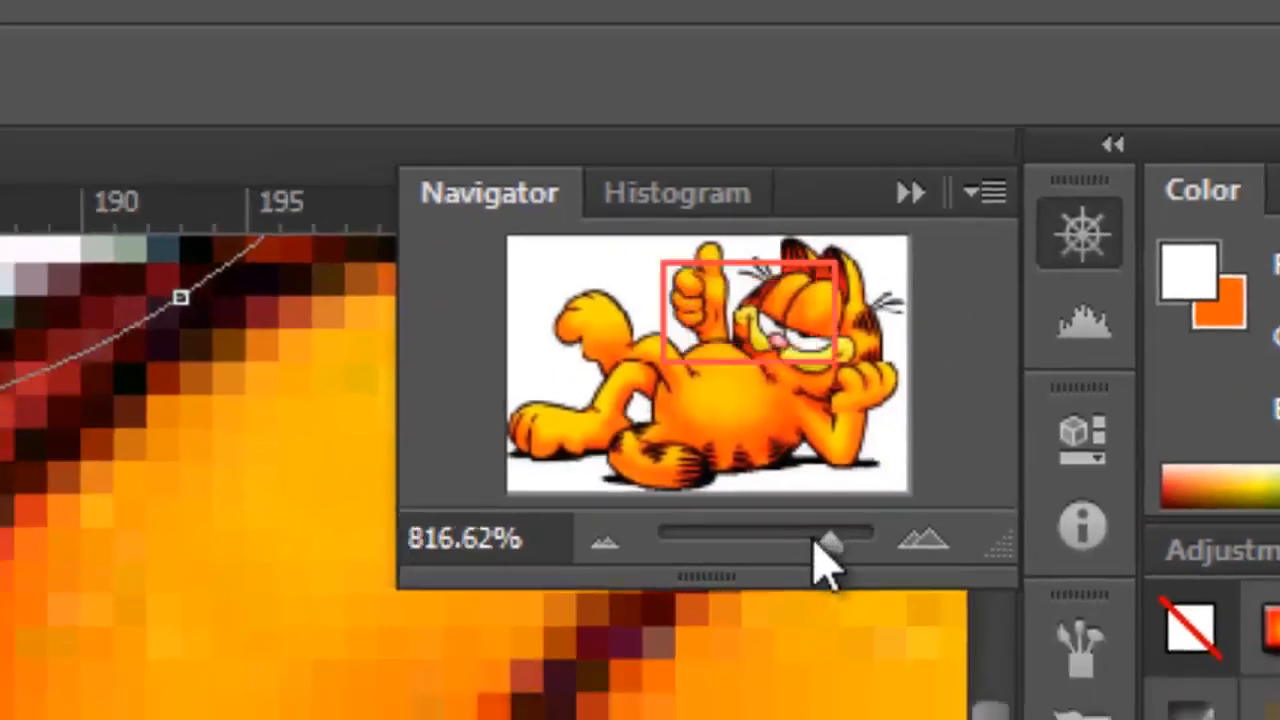
{"action": "left_click_drag", "start_coordinate": [953, 344], "coordinate": [964, 348]}
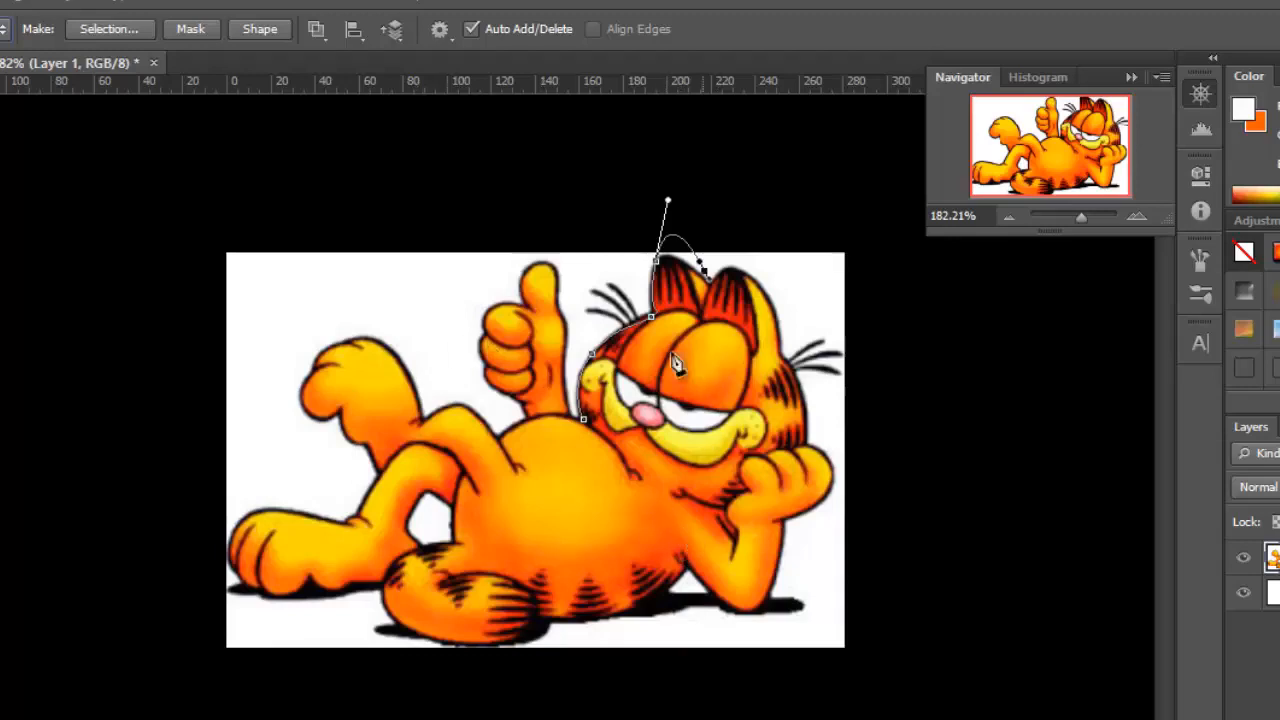
Undo the traced head path and delete its remaining anchor point
{"action": "key", "text": "ctrl+z"}
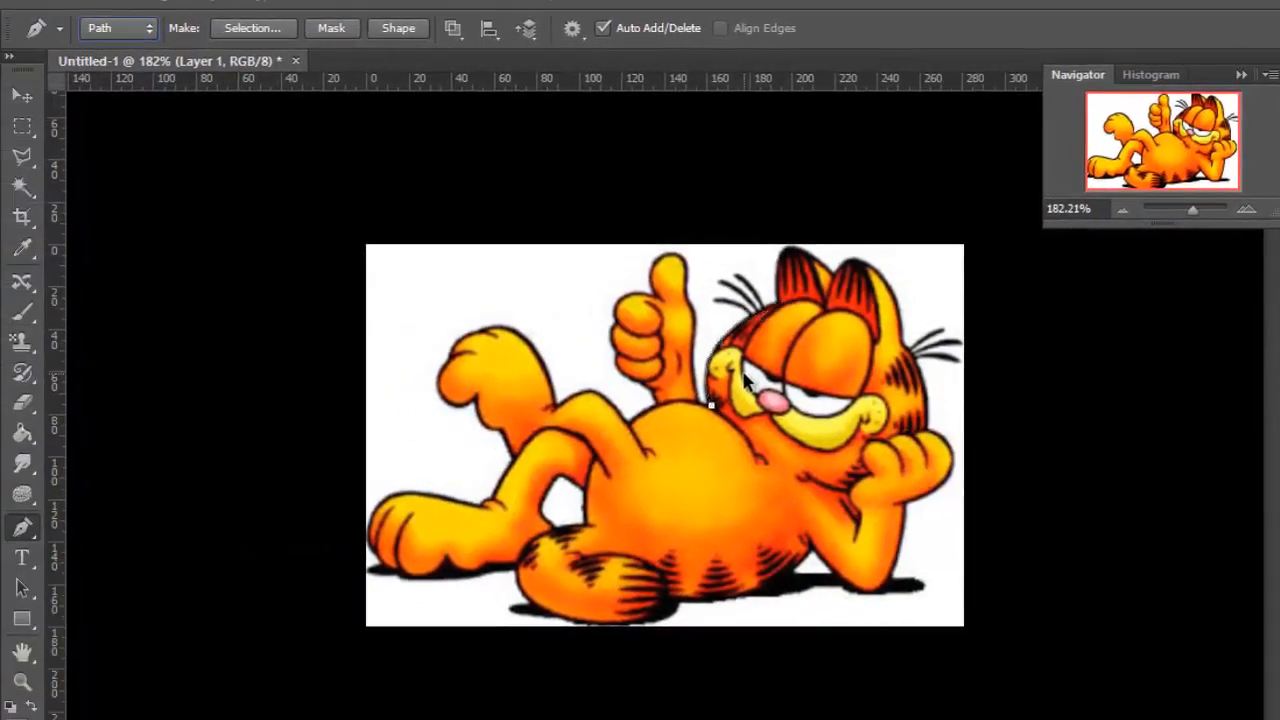
{"action": "key", "text": "Delete"}
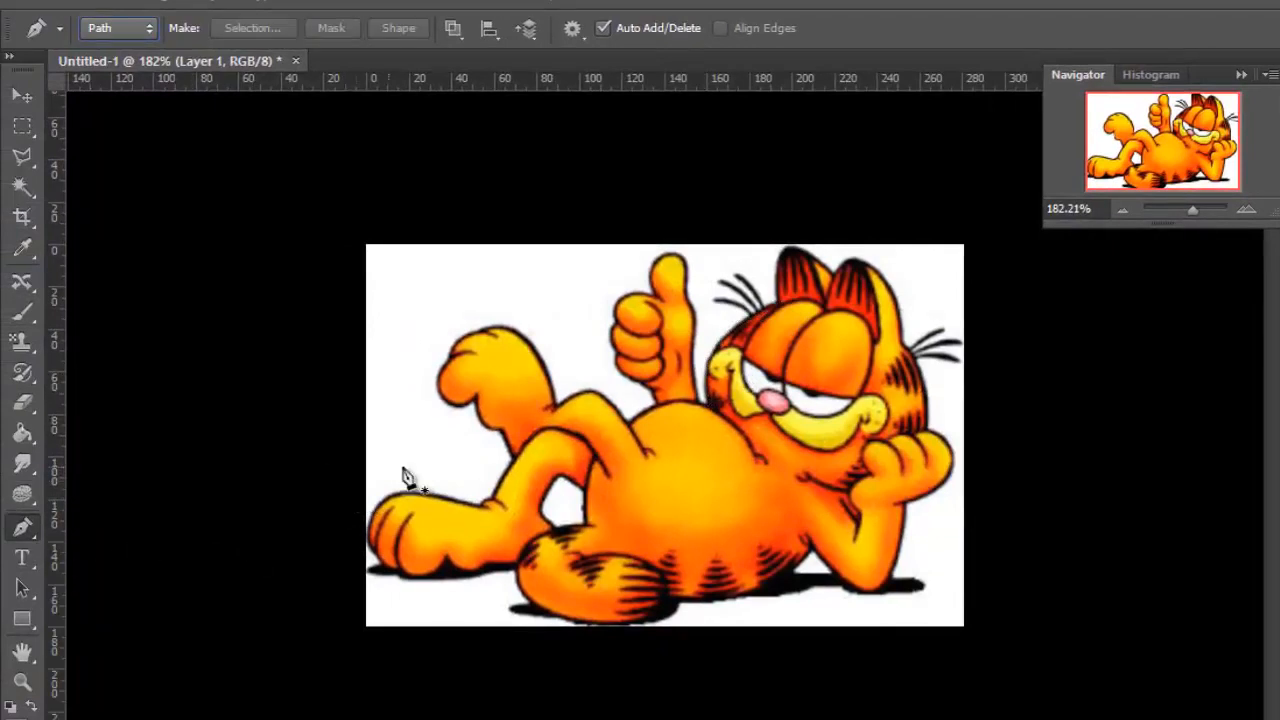
Set the Pen Tool's drawing mode to Shape, with the image enlarged to about 300%
{"action": "scroll", "coordinate": [606, 452], "scroll_direction": "up", "scroll_amount": 1}
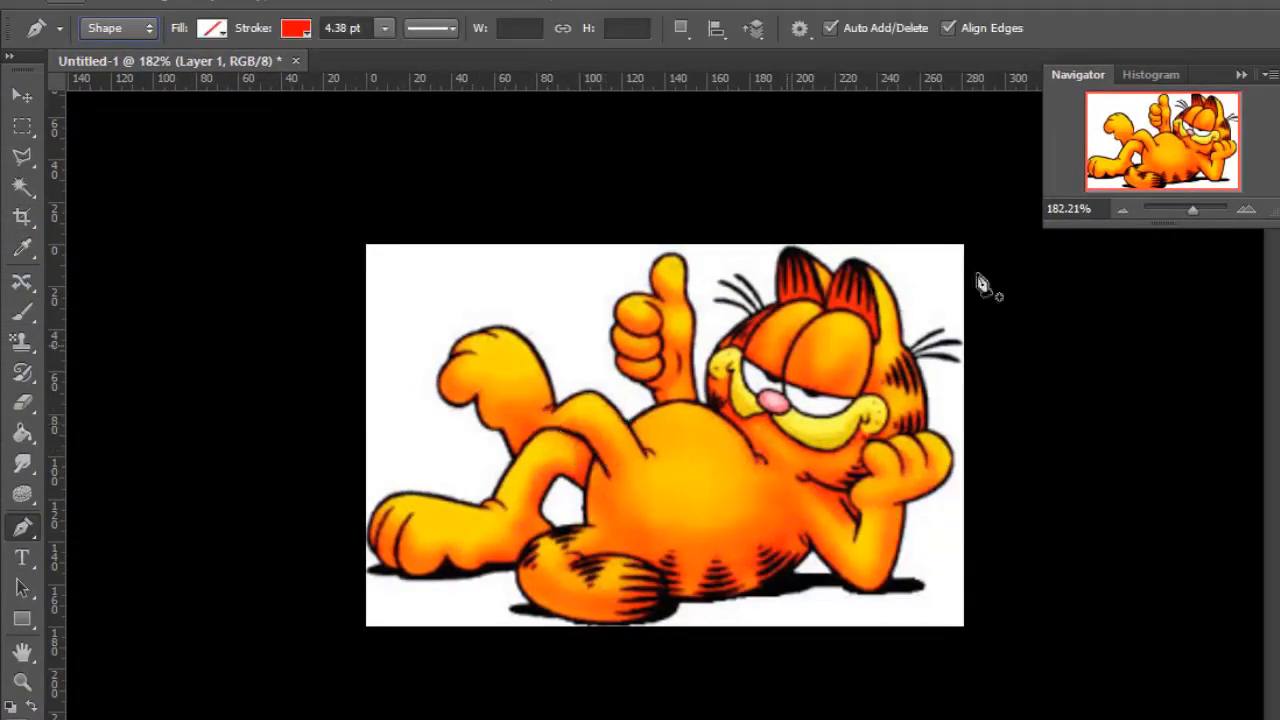
{"action": "left_click_drag", "start_coordinate": [1196, 208], "coordinate": [1198, 208]}
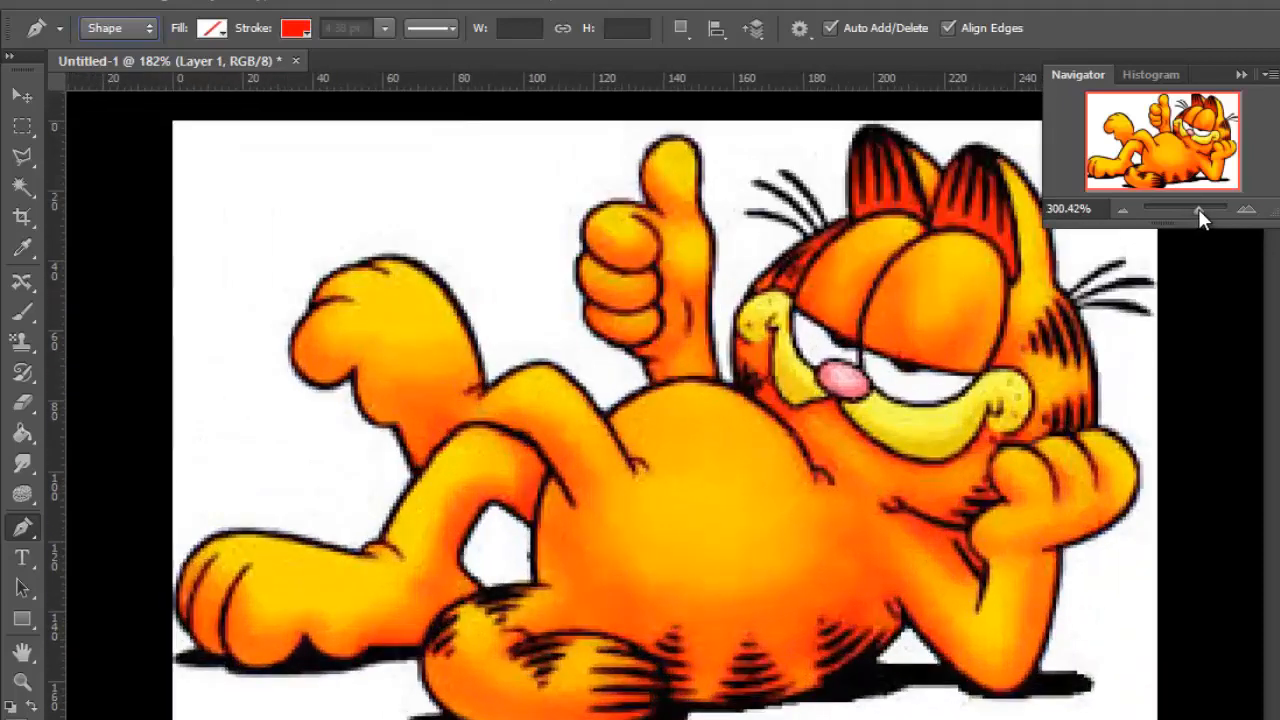
{"action": "left_click", "coordinate": [115, 28]}
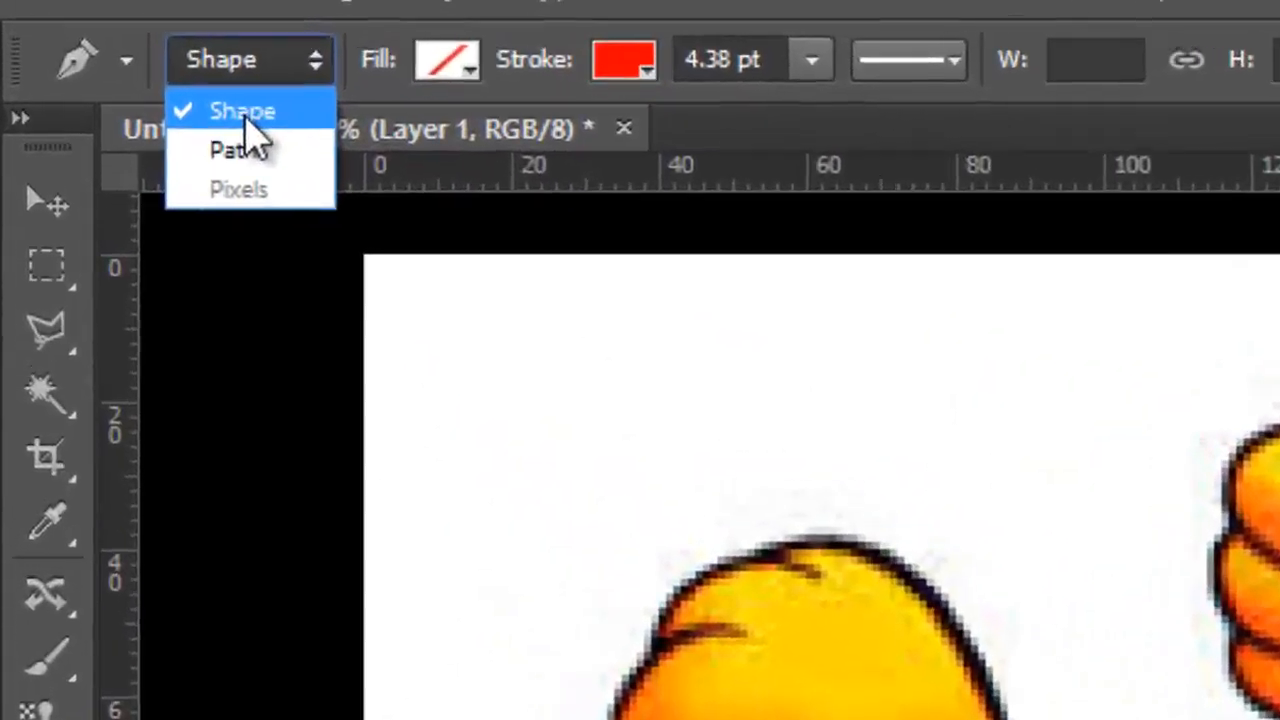
{"action": "left_click", "coordinate": [110, 52]}
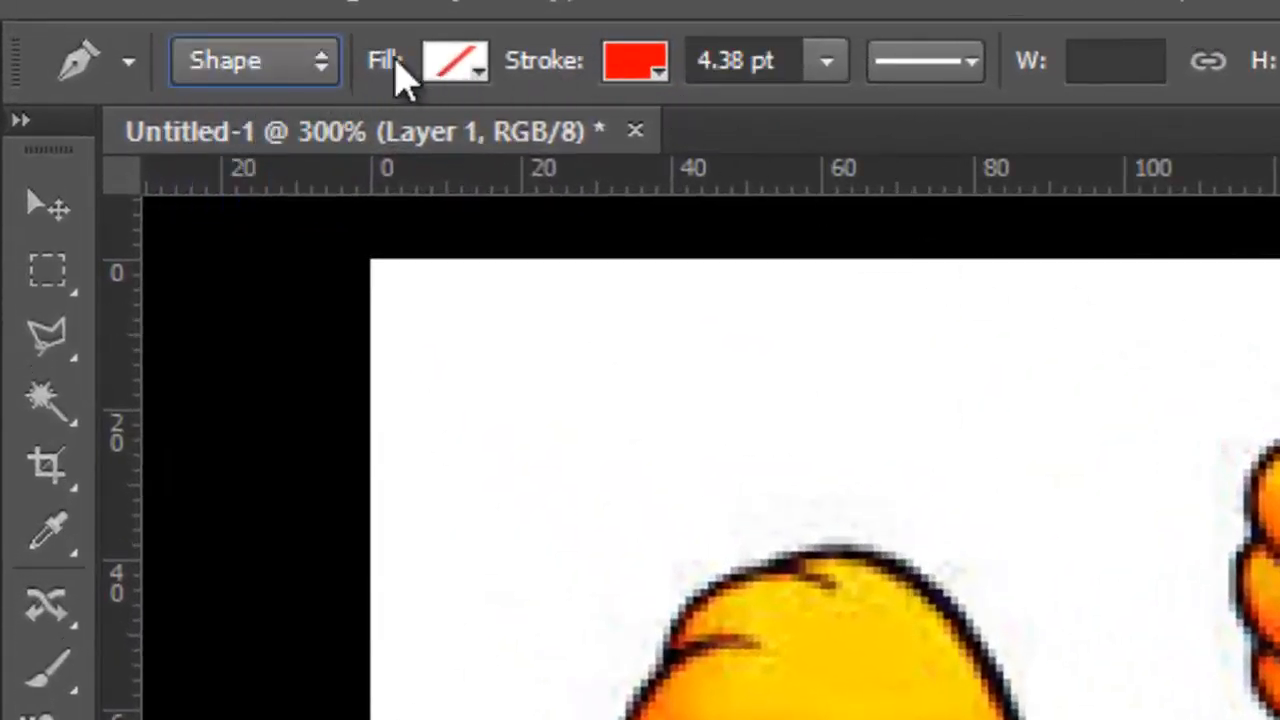
Set the shape's stroke colour to black and its fill colour to yellow
{"action": "left_click", "coordinate": [636, 72]}
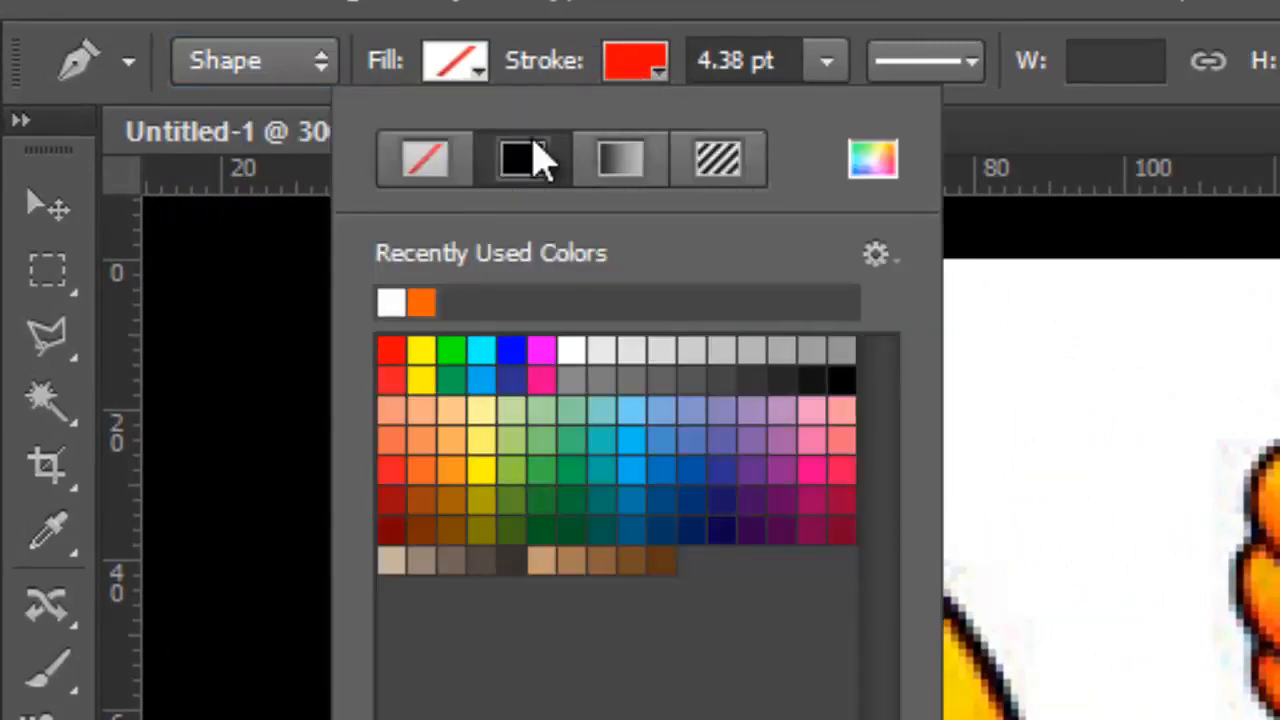
{"action": "left_click", "coordinate": [842, 381]}
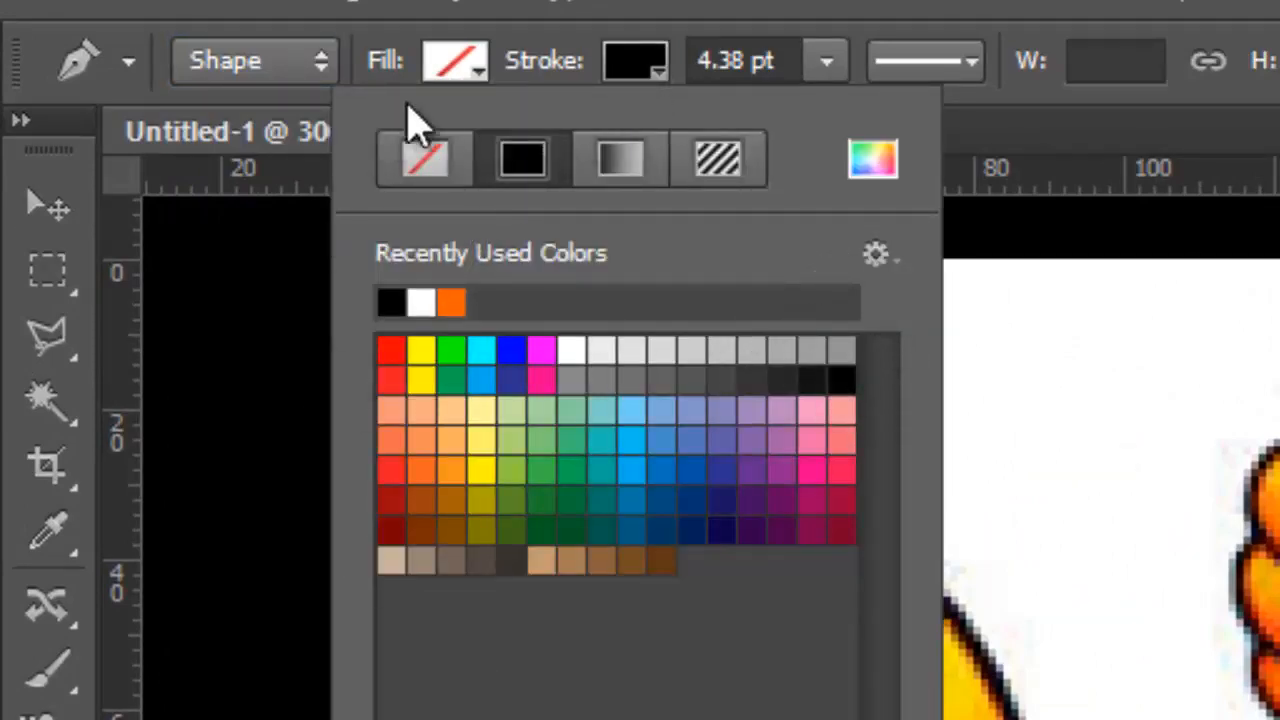
{"action": "left_click", "coordinate": [458, 68]}
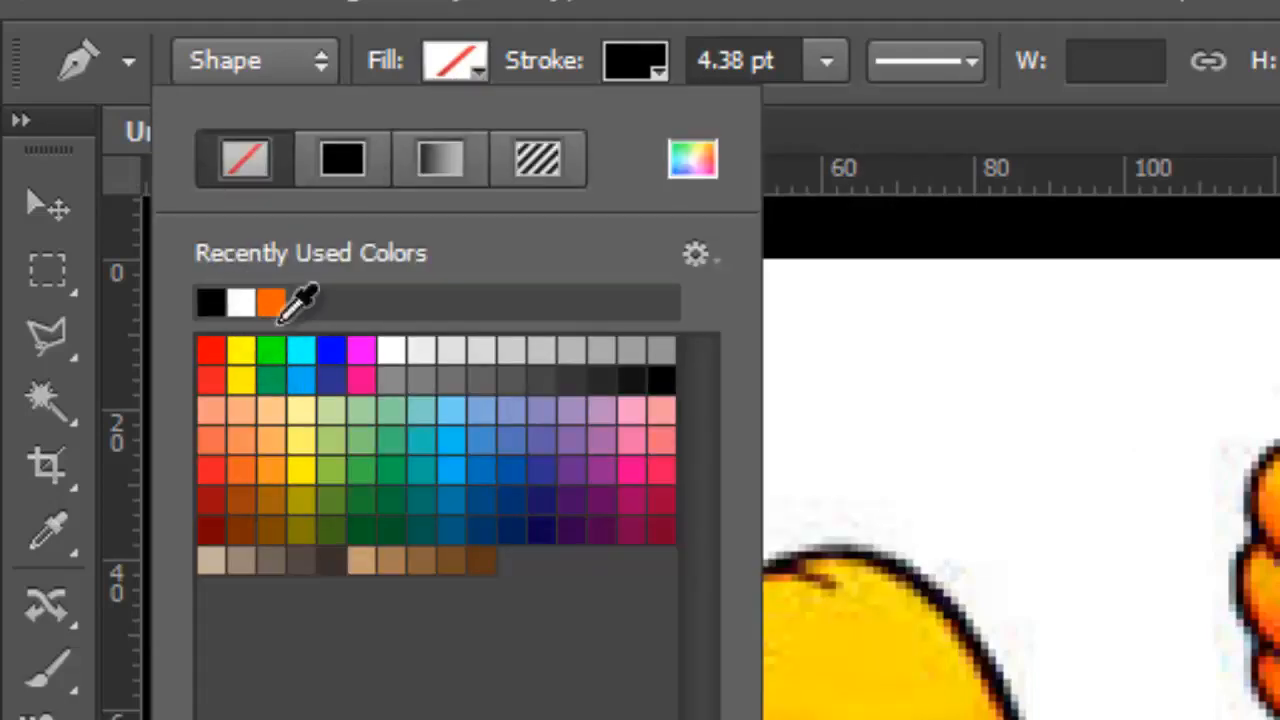
{"action": "left_click", "coordinate": [303, 472]}
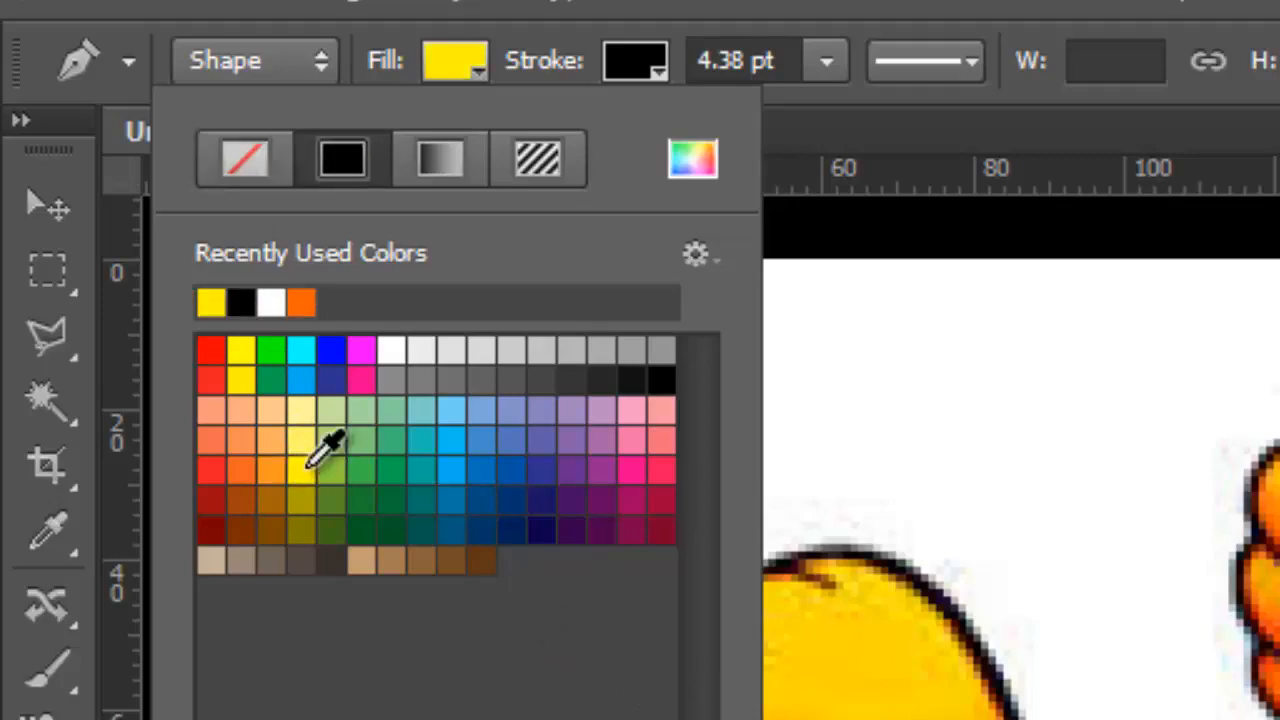
{"action": "left_click", "coordinate": [1274, 353]}
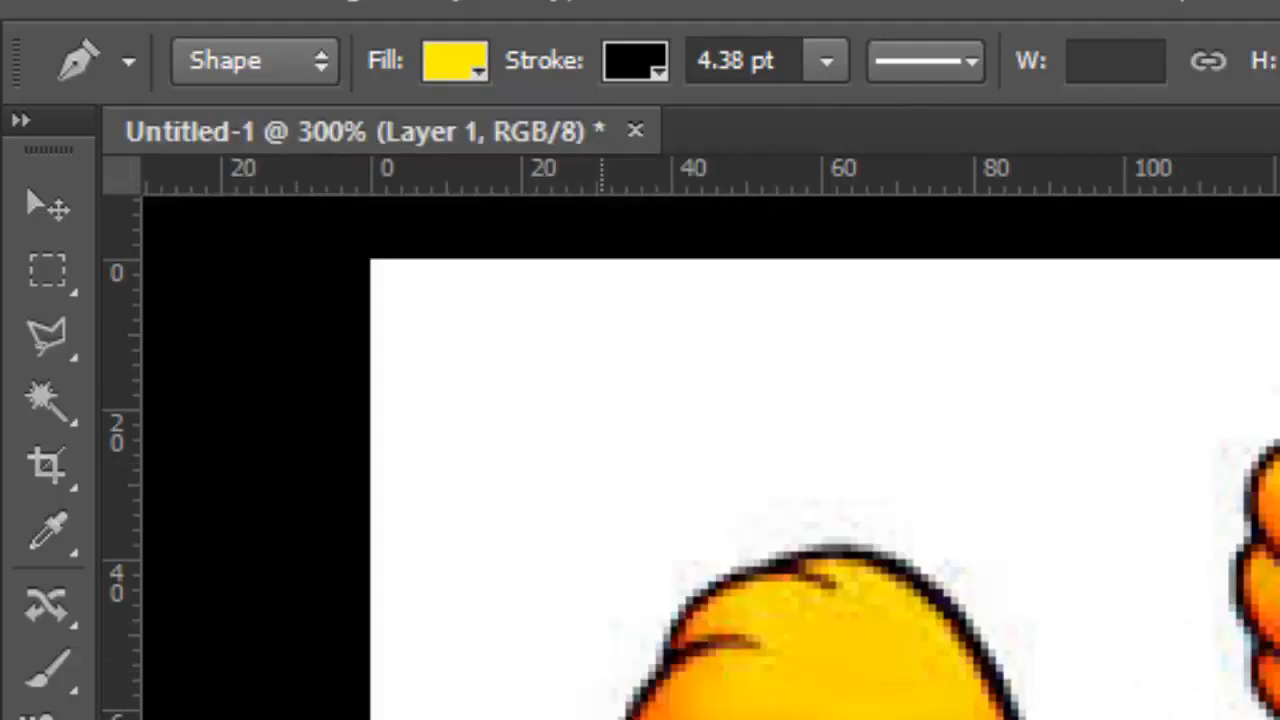
Start tracing the raised foot with a curved segment along the lower toe, and set the stroke width to 0.53 pt
{"action": "scroll", "coordinate": [626, 712], "scroll_direction": "up", "scroll_amount": 1}
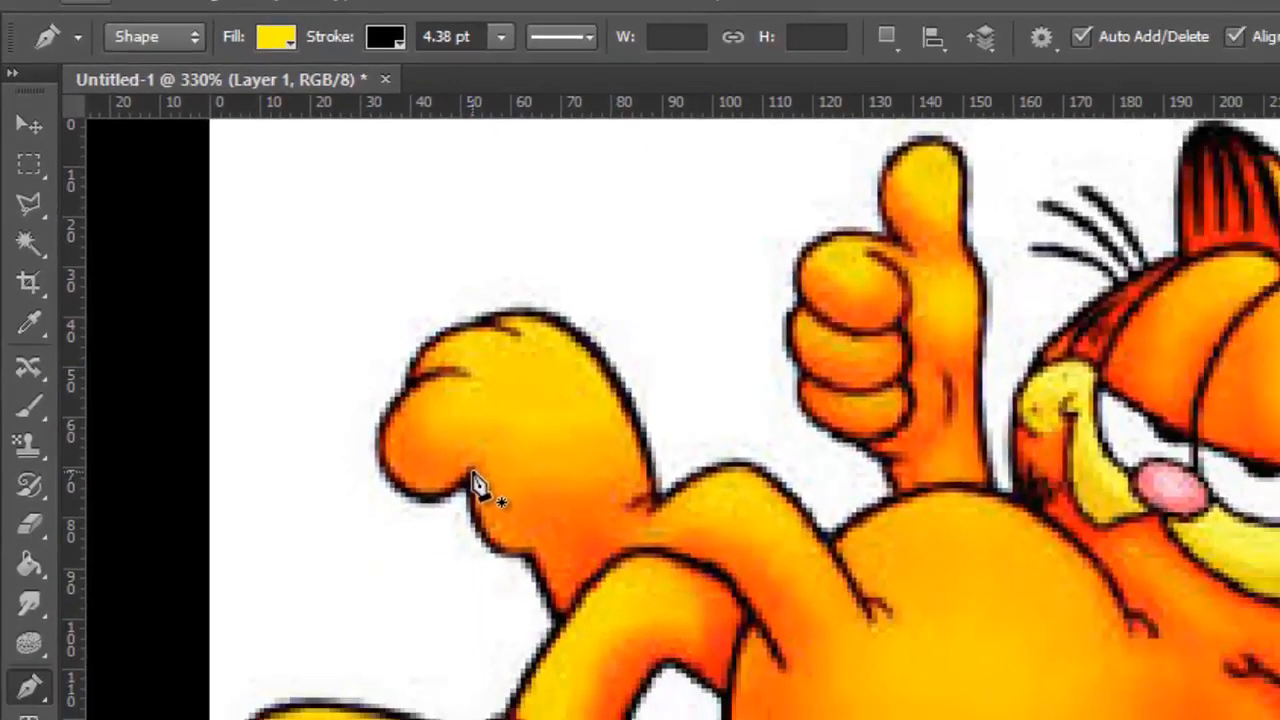
{"action": "left_click", "coordinate": [470, 474]}
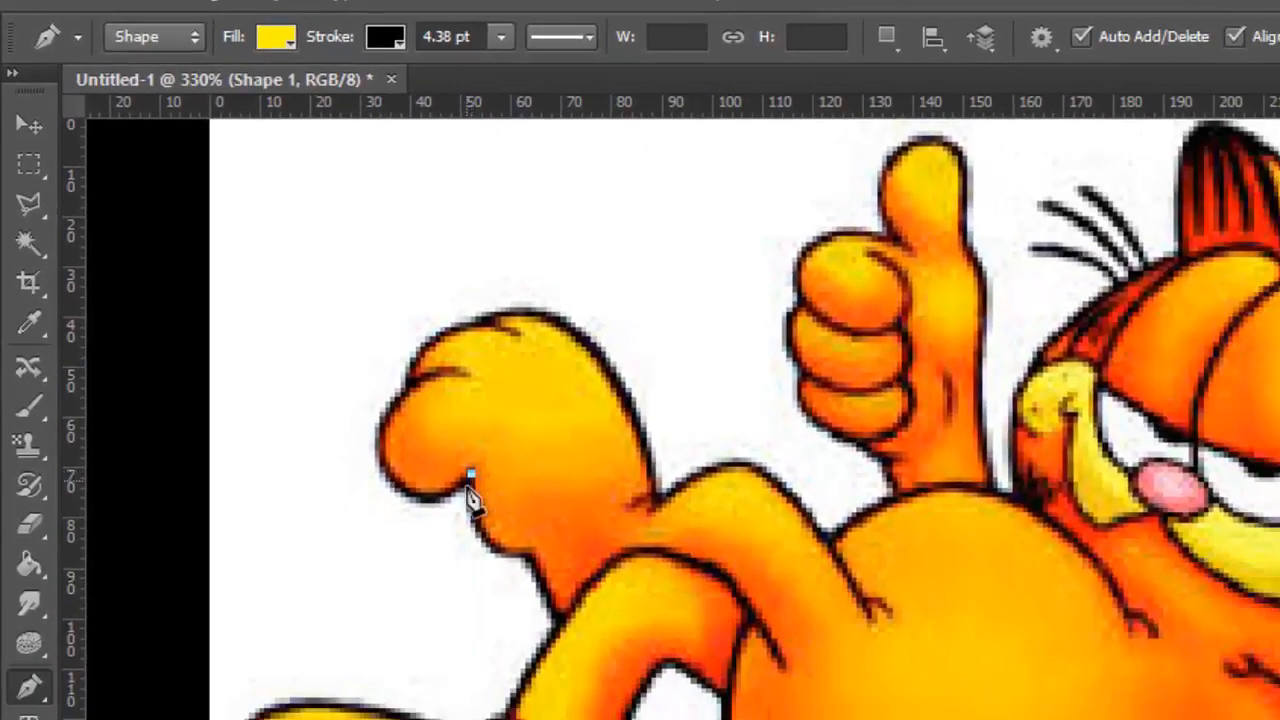
{"action": "left_click", "coordinate": [382, 458]}
{"action": "left_click_drag", "start_coordinate": [356, 405], "coordinate": [362, 349]}
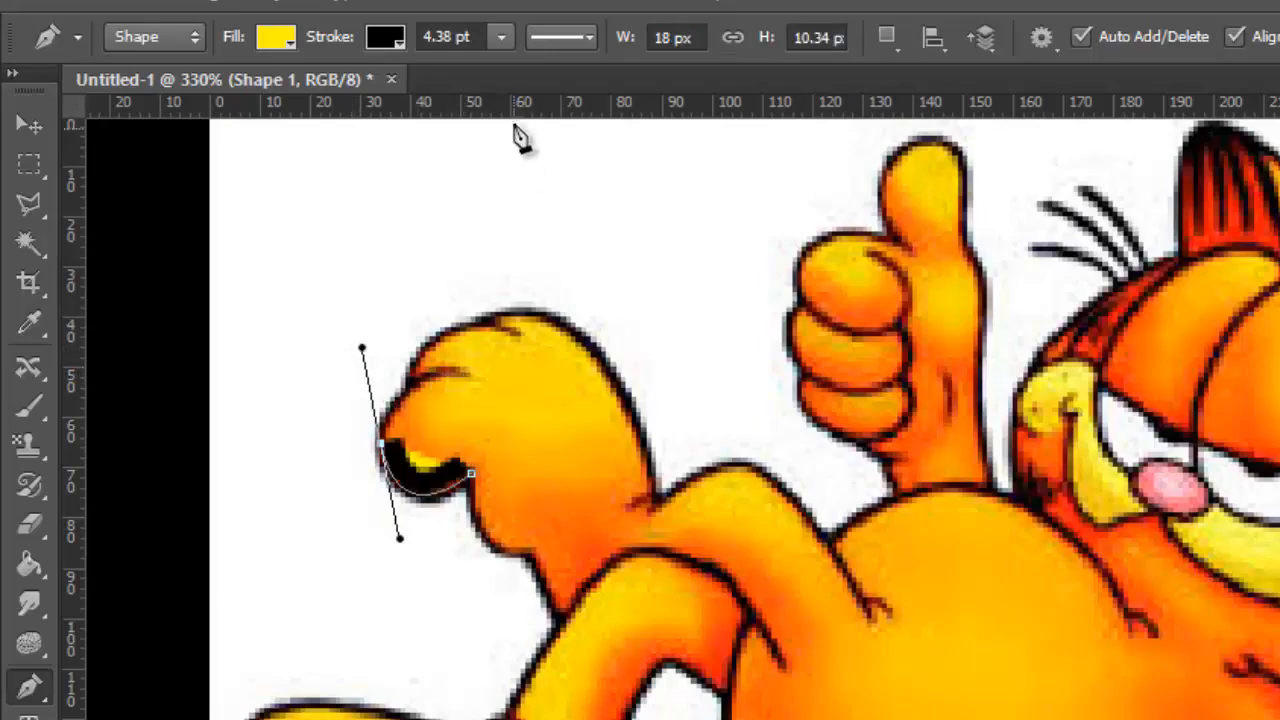
{"action": "mouse_move", "coordinate": [501, 40]}
{"action": "left_mouse_down"}
{"action": "mouse_move", "coordinate": [502, 64]}
{"action": "mouse_move", "coordinate": [480, 64]}
{"action": "left_mouse_up"}
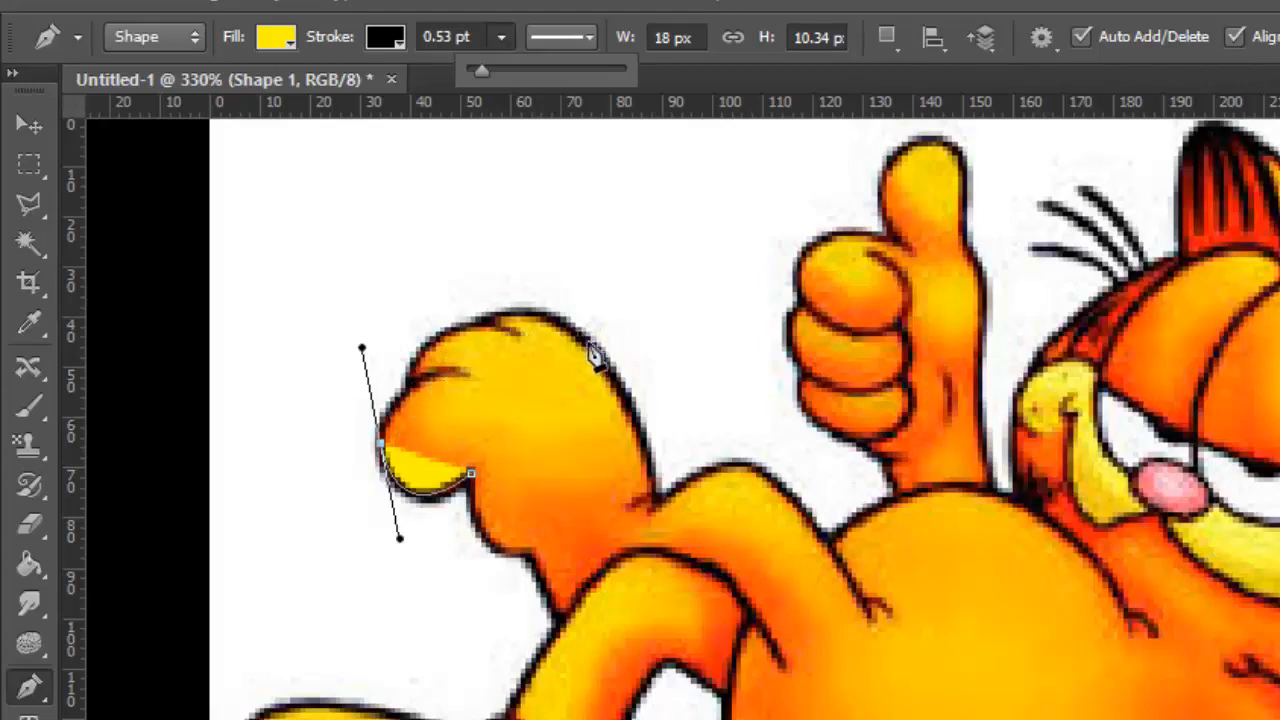
Extend the outline past the toe crease along the foot's upper edge, replacing the toe's outer anchor point with one on its lower curve
{"action": "left_click", "coordinate": [416, 382]}
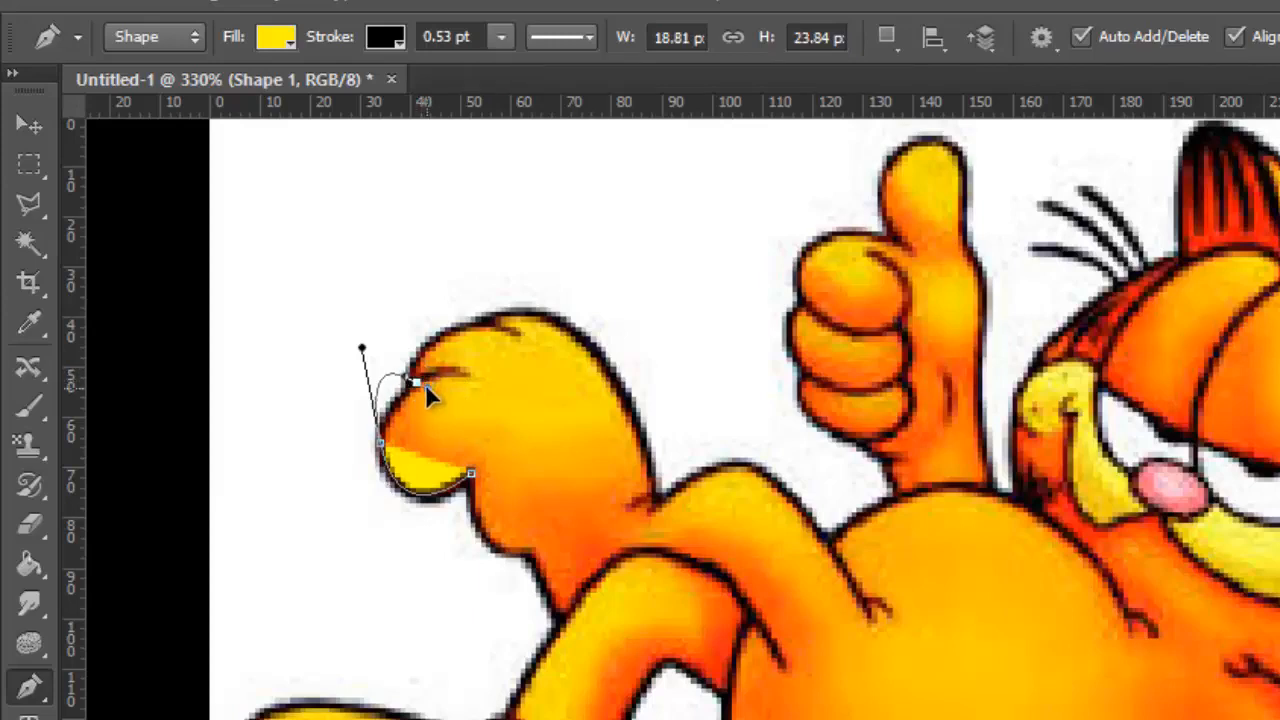
{"action": "left_click_drag", "start_coordinate": [425, 384], "coordinate": [448, 370]}
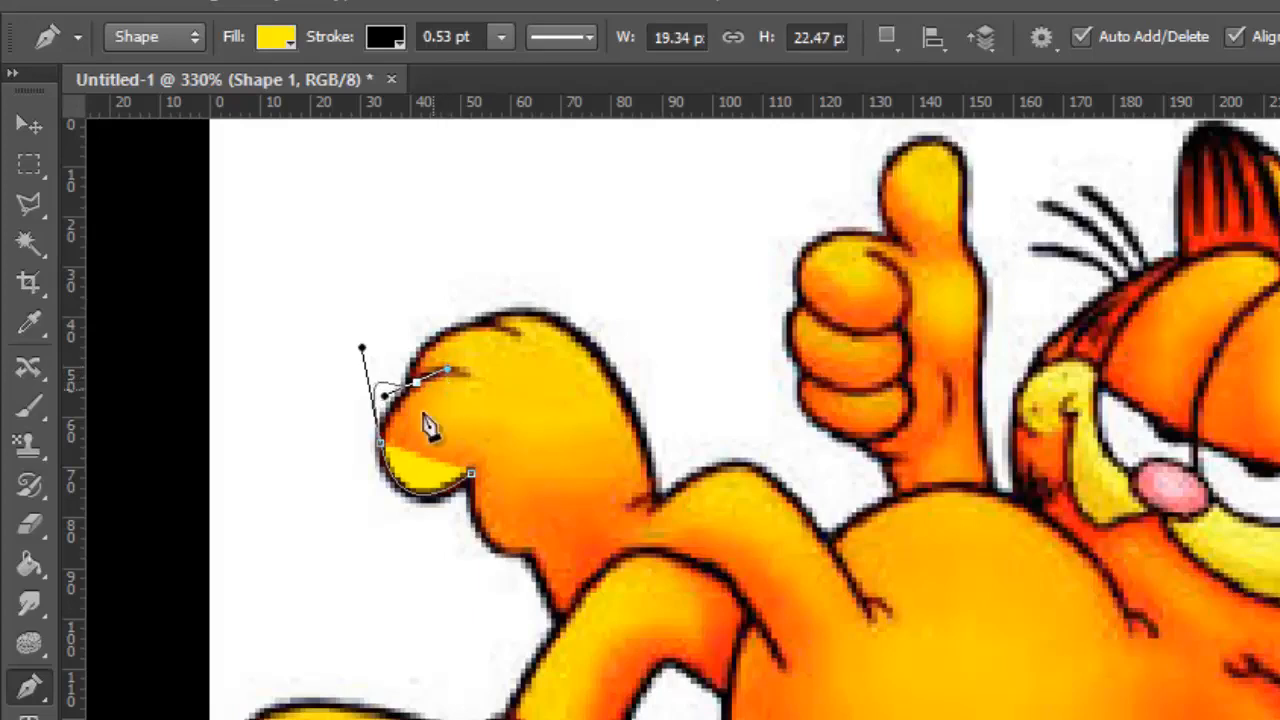
{"action": "left_click", "coordinate": [409, 491]}
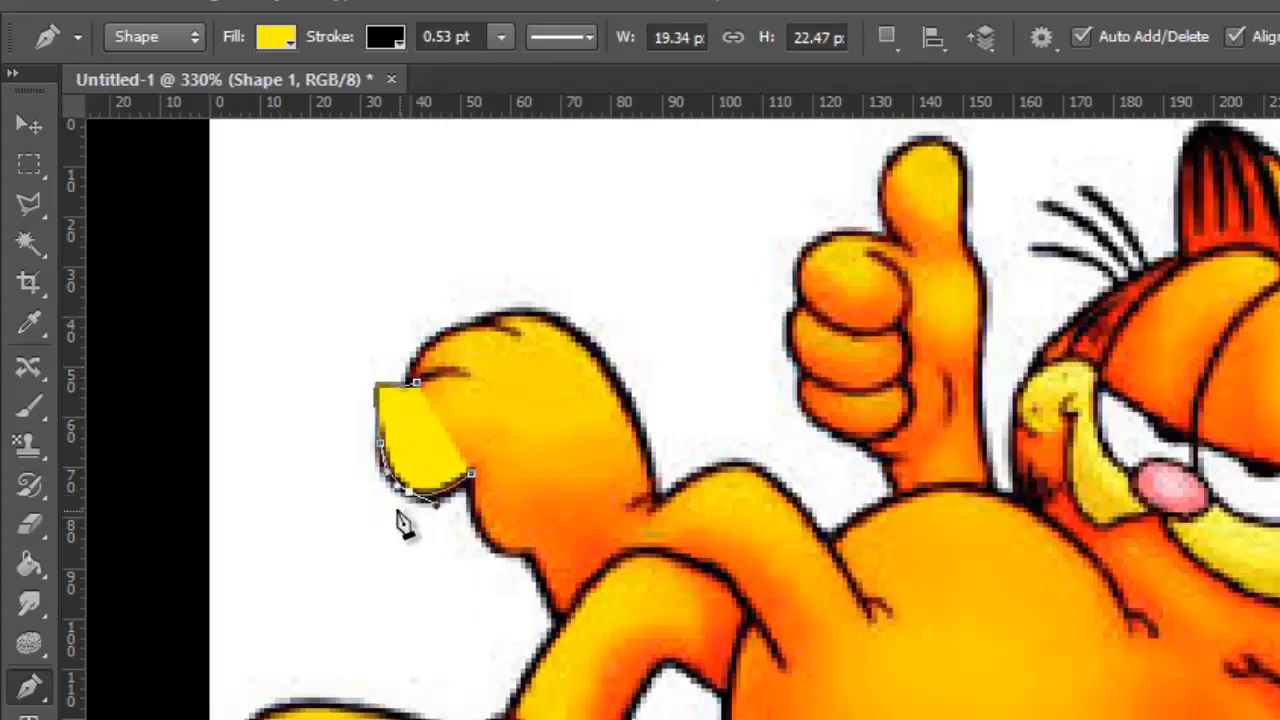
{"action": "left_click", "coordinate": [381, 443]}
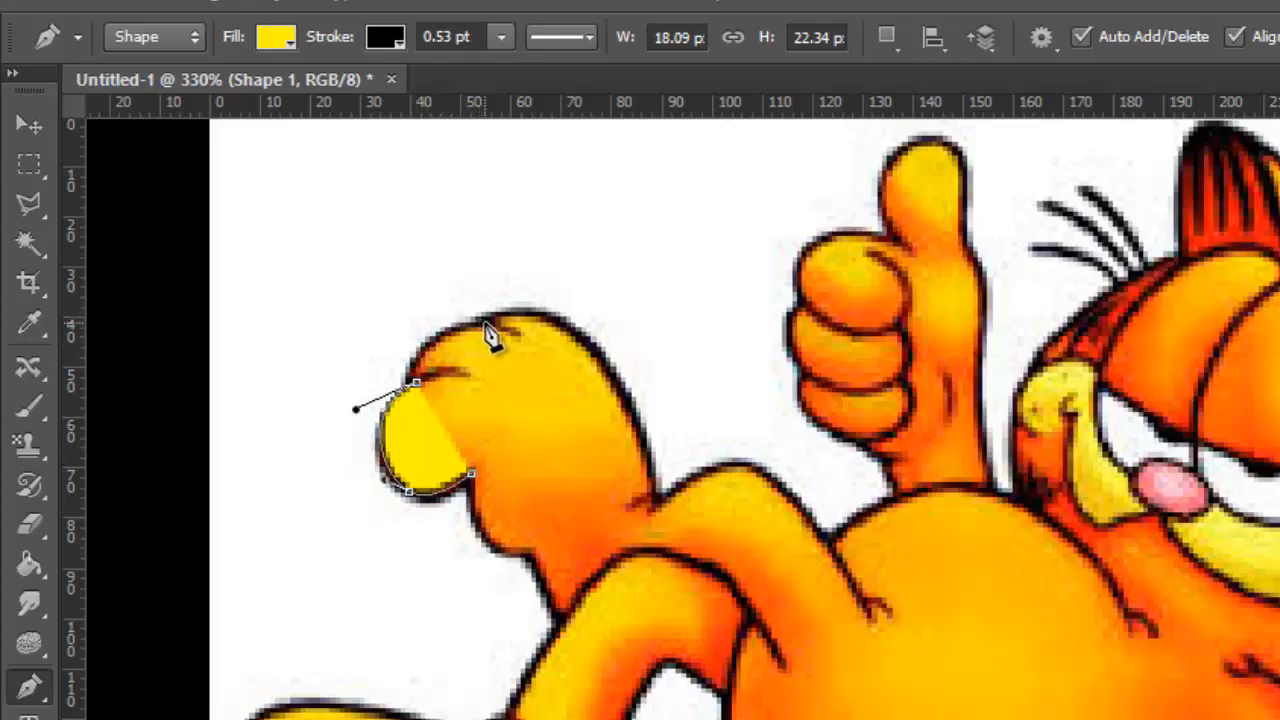
{"action": "left_click", "coordinate": [437, 336]}
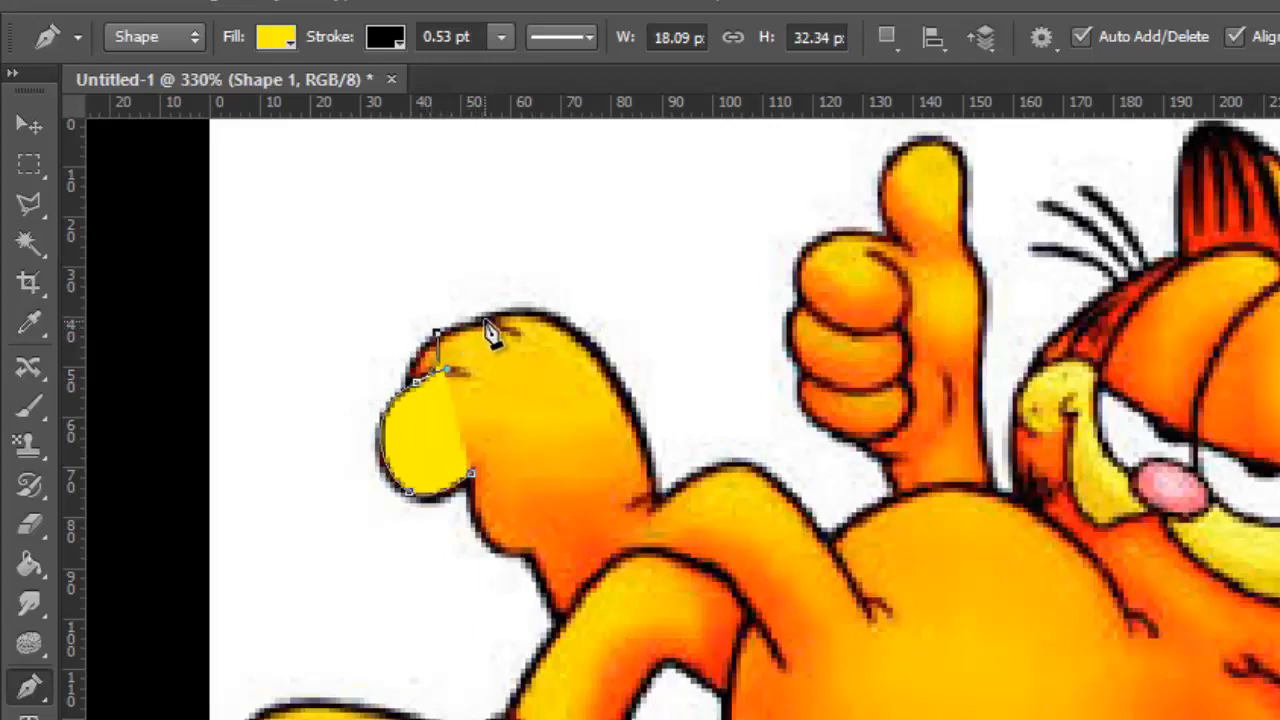
{"action": "left_click", "coordinate": [489, 326]}
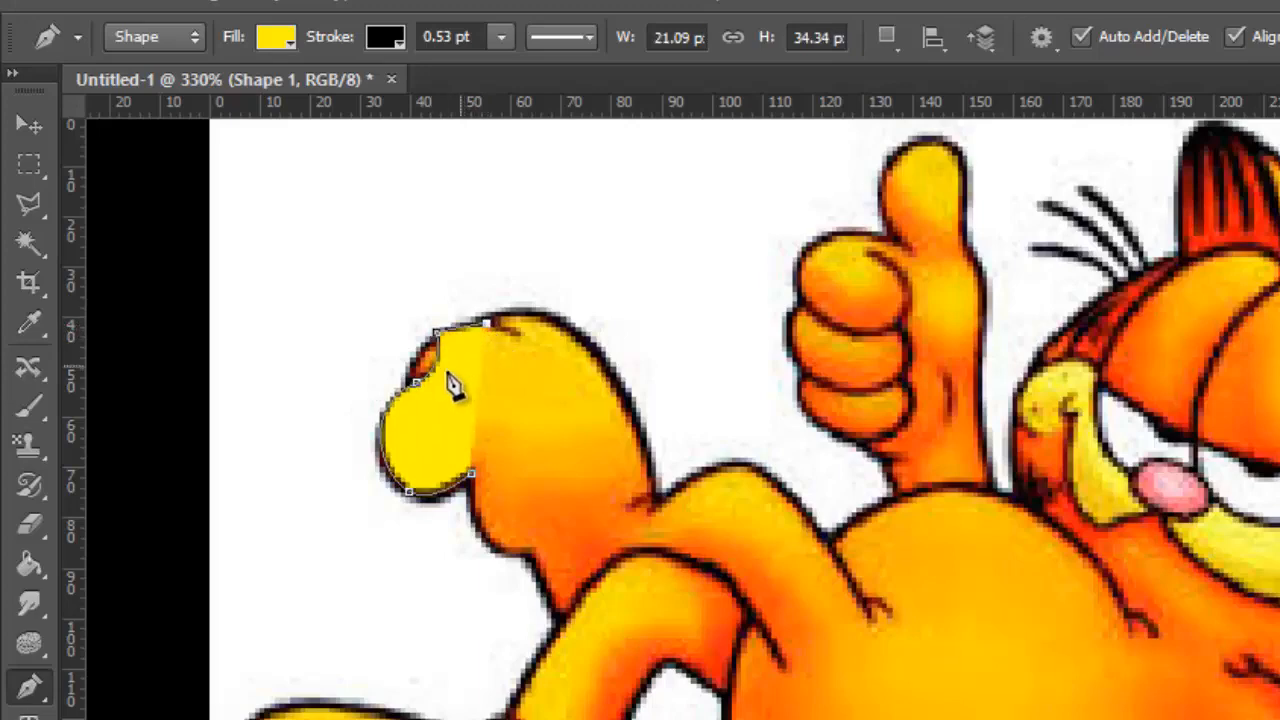
Switch to the Direct Selection Tool with the traced toe enlarged to about 1130%
{"action": "scroll", "coordinate": [423, 334], "scroll_direction": "up", "scroll_amount": 6}
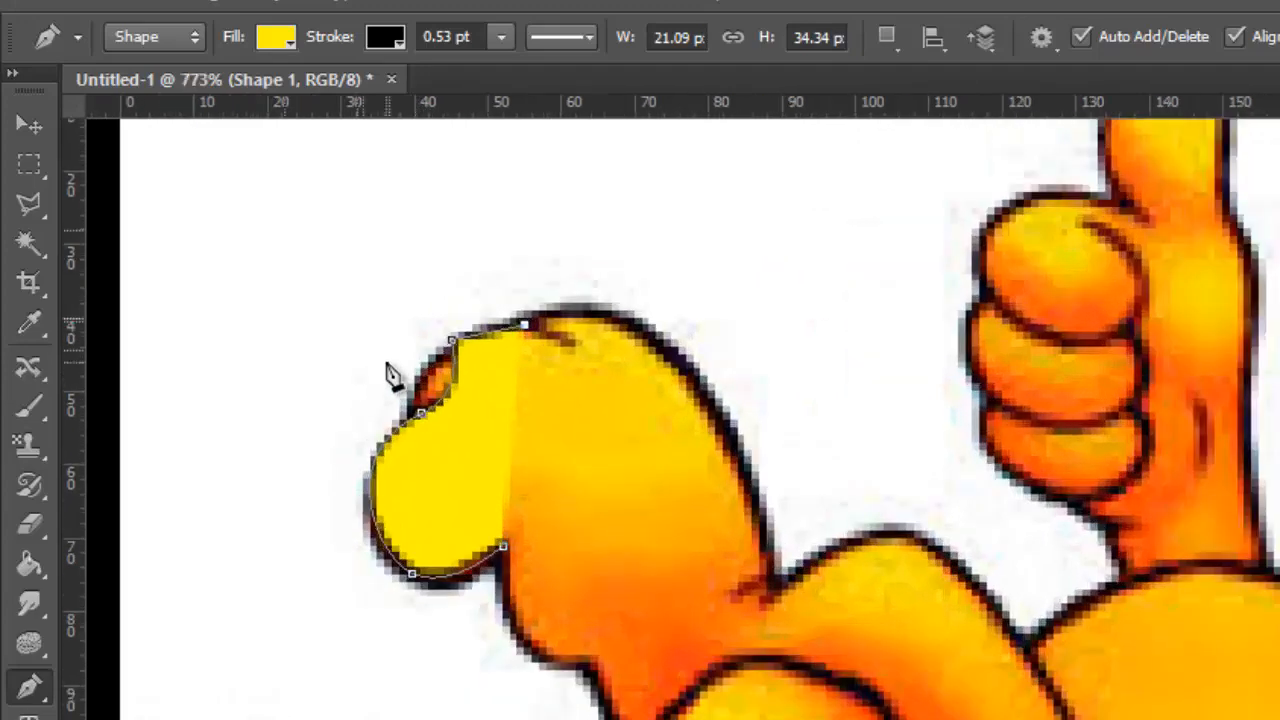
{"action": "scroll", "coordinate": [360, 465], "scroll_direction": "up", "scroll_amount": 2}
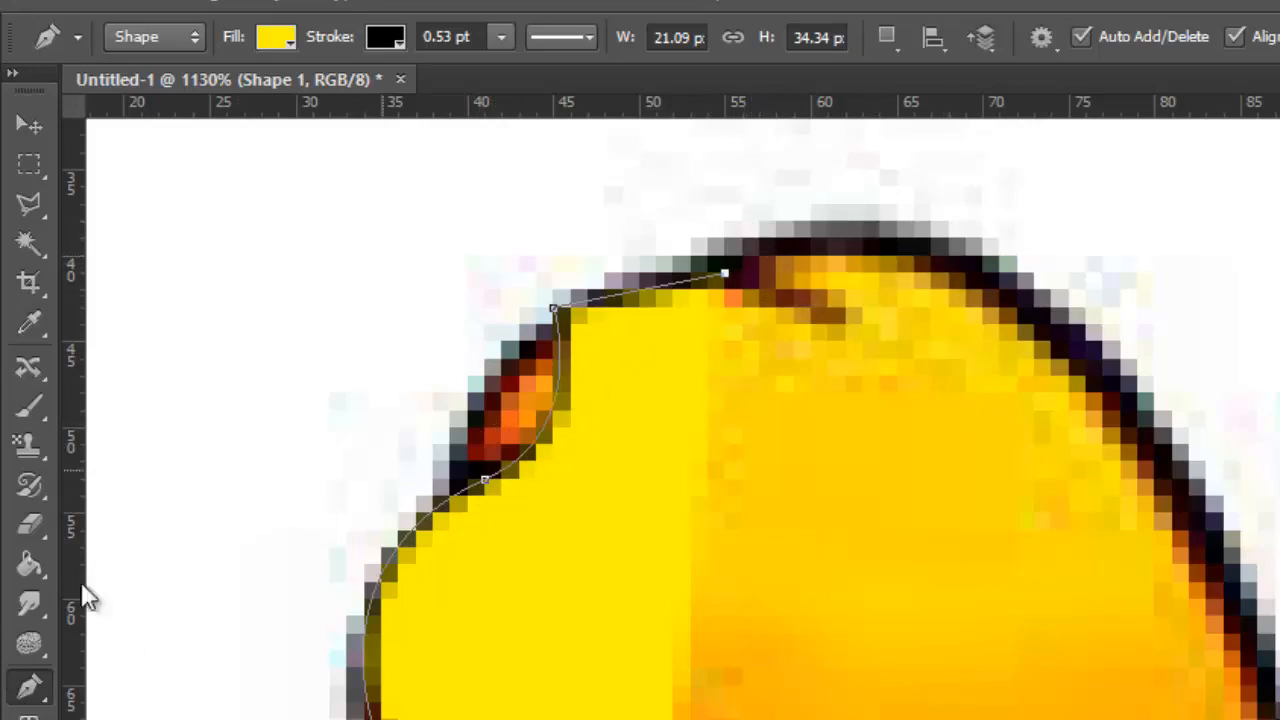
{"action": "left_click", "coordinate": [30, 690]}
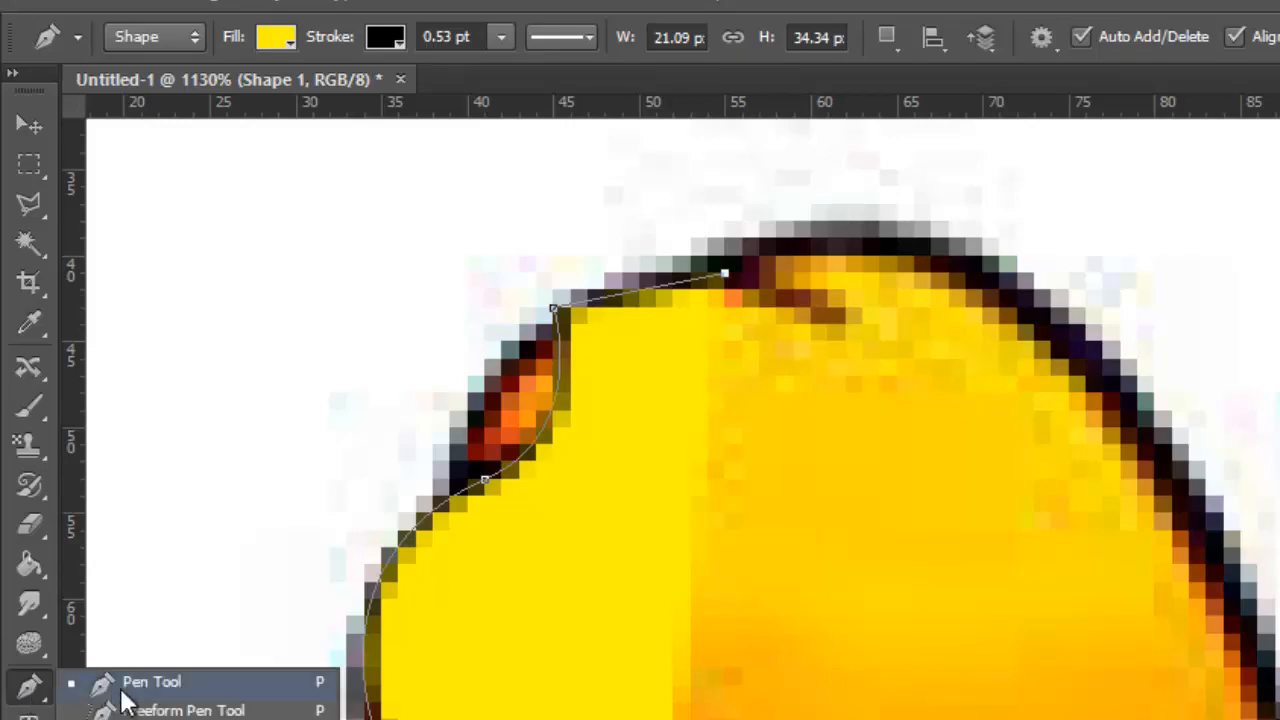
{"action": "left_click", "coordinate": [190, 684]}
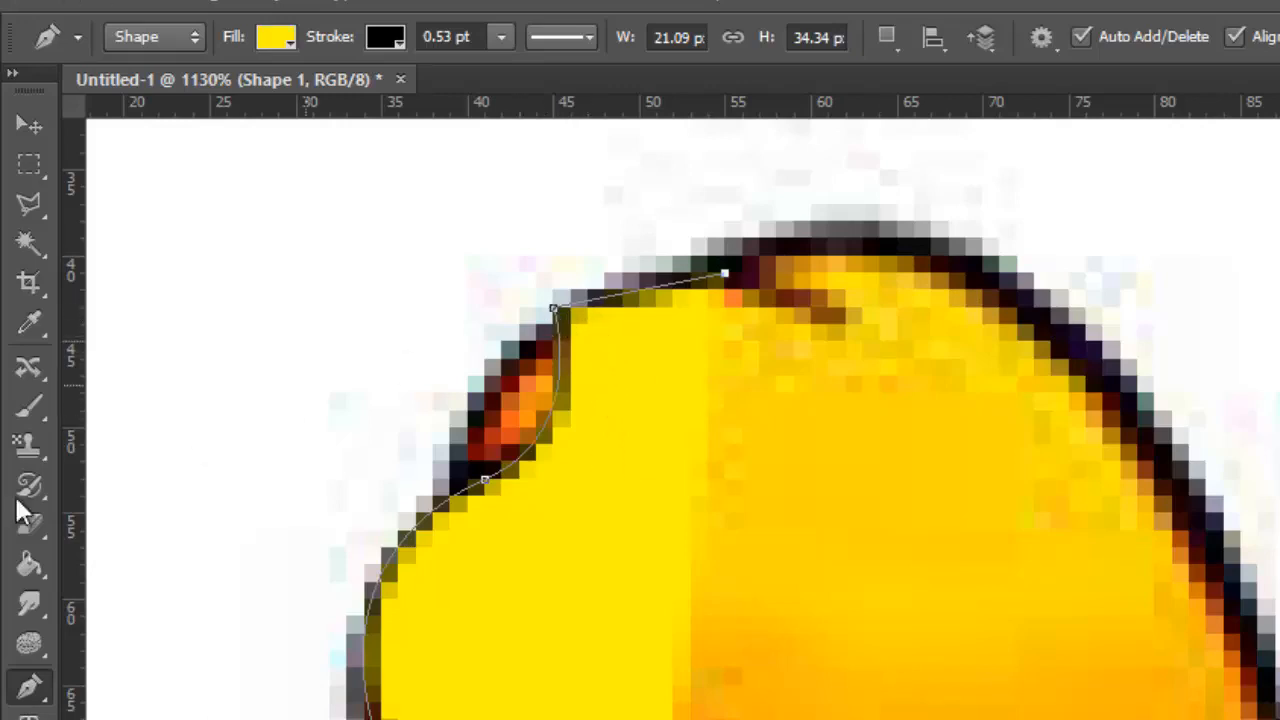
{"action": "left_click", "coordinate": [28, 718]}
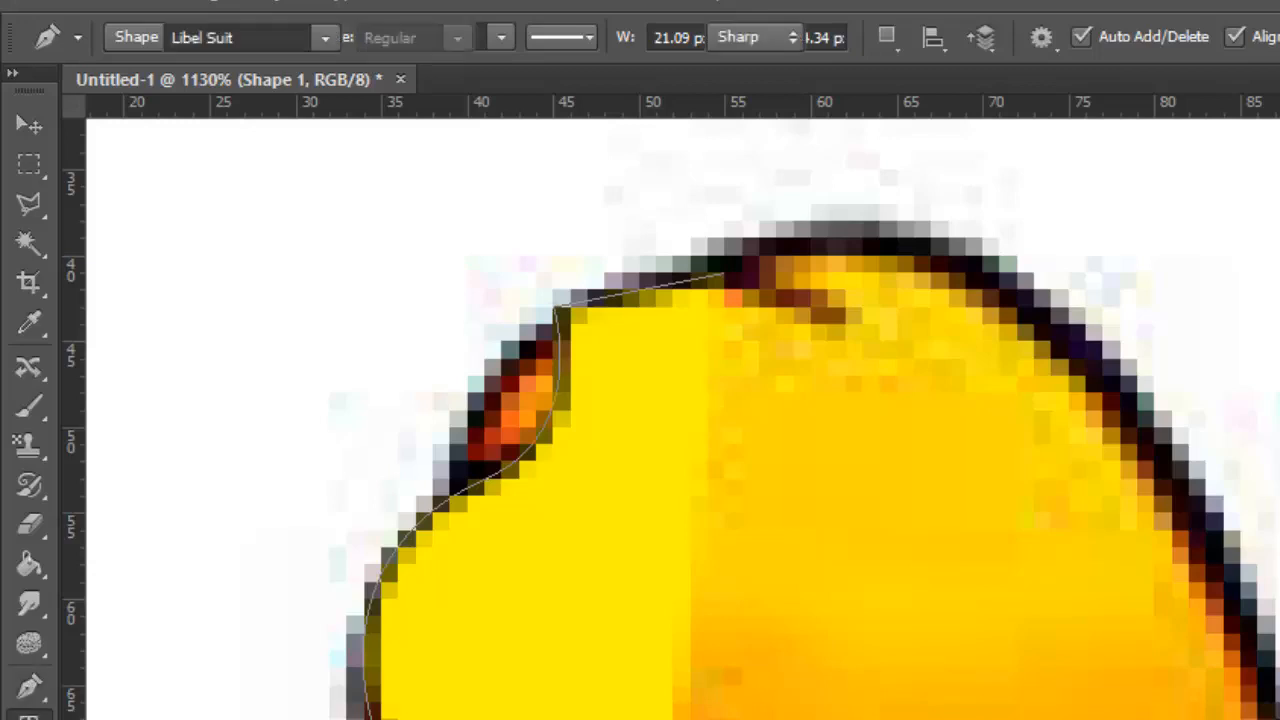
{"action": "left_click", "coordinate": [34, 643]}
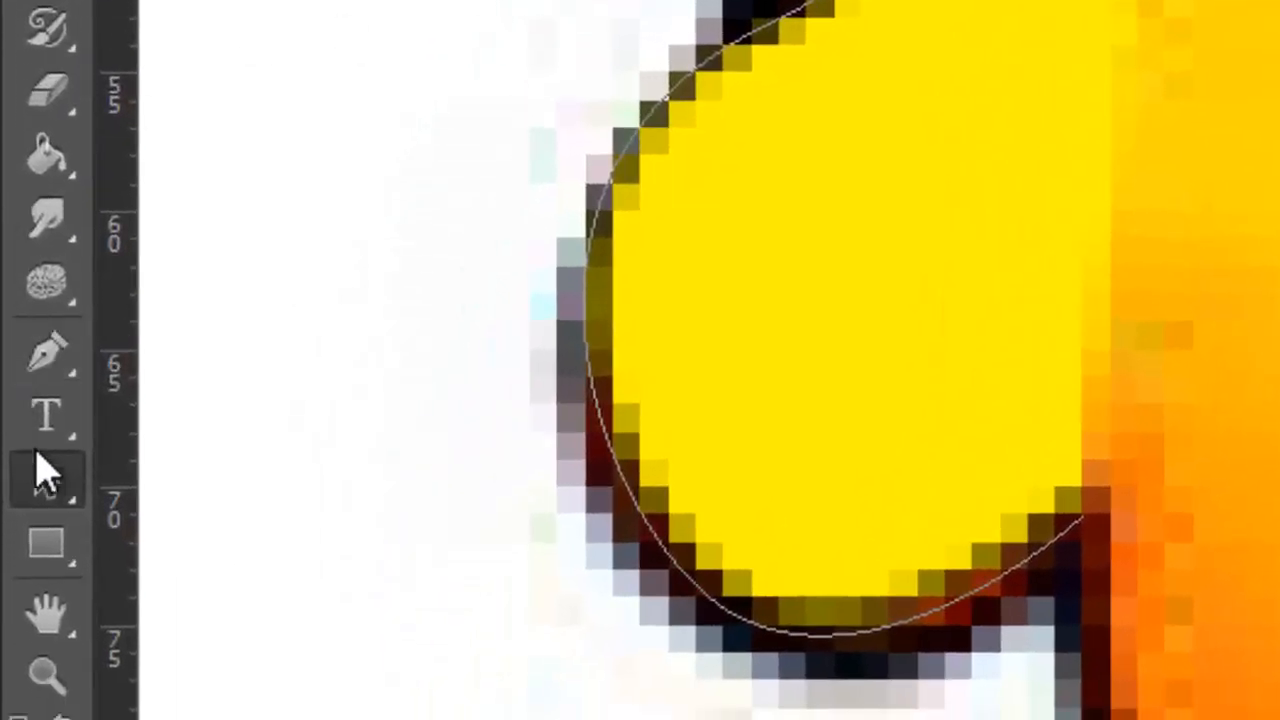
{"action": "left_click", "coordinate": [47, 490]}
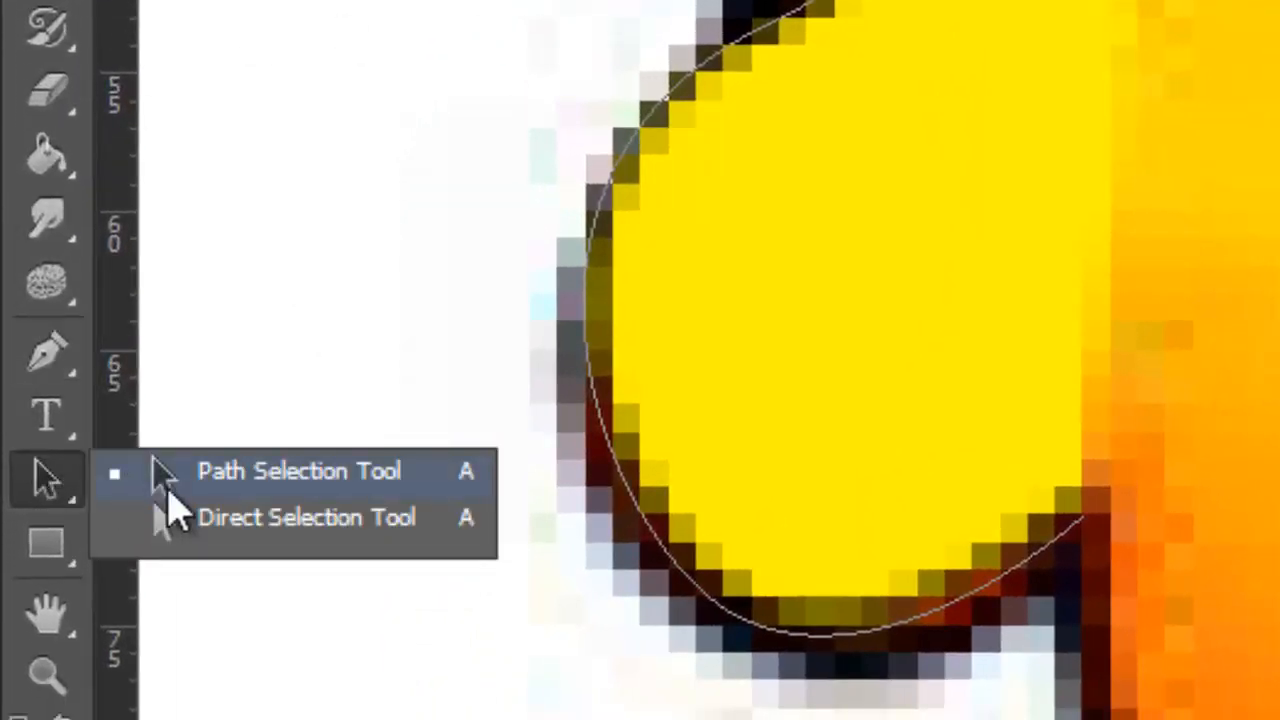
{"action": "left_click", "coordinate": [66, 356]}
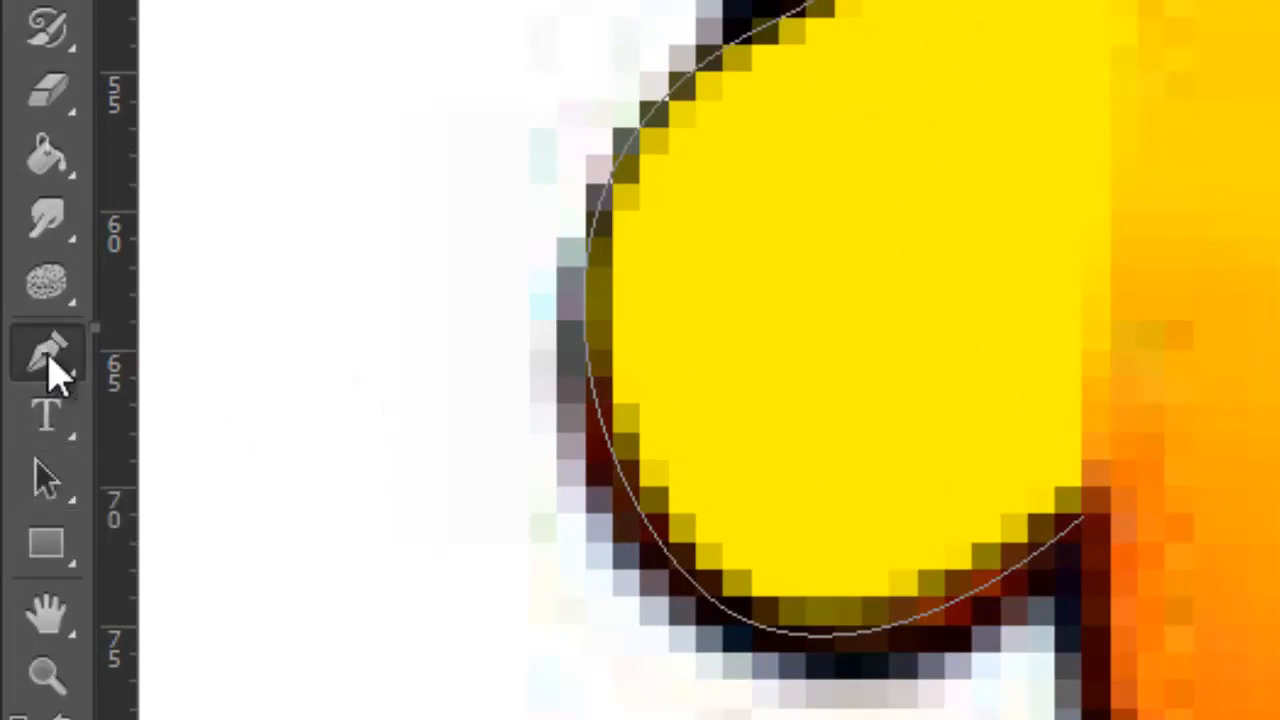
{"action": "left_click", "coordinate": [55, 372]}
{"action": "left_click", "coordinate": [49, 490]}
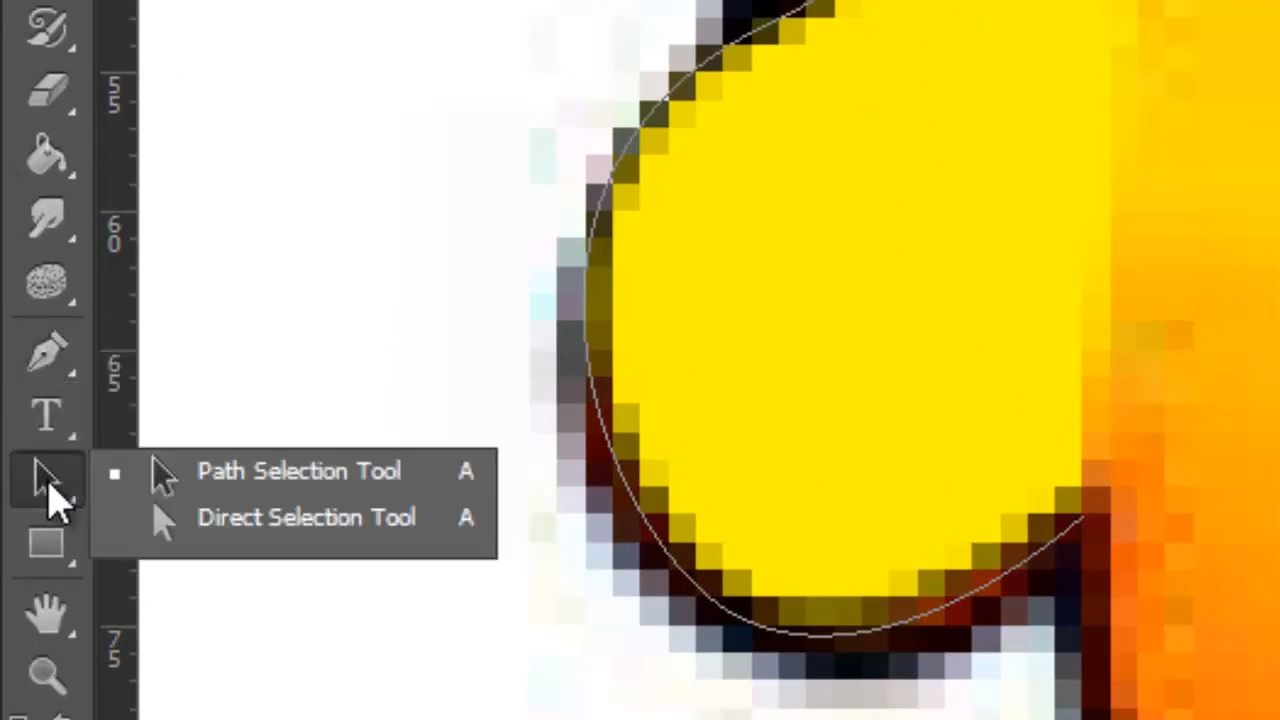
{"action": "left_click", "coordinate": [206, 525]}
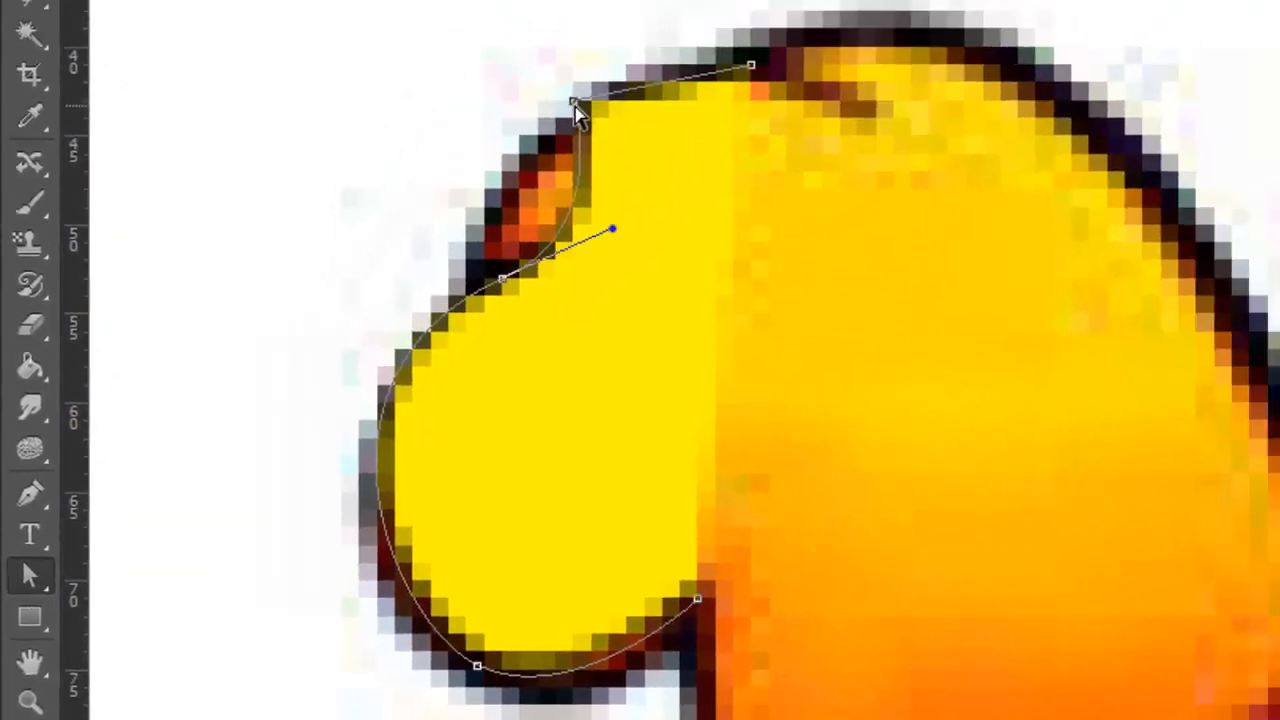
Adjust the crease anchor's direction handle so the segment above it bulges outward along the foot's black outline
{"action": "left_click", "coordinate": [506, 282]}
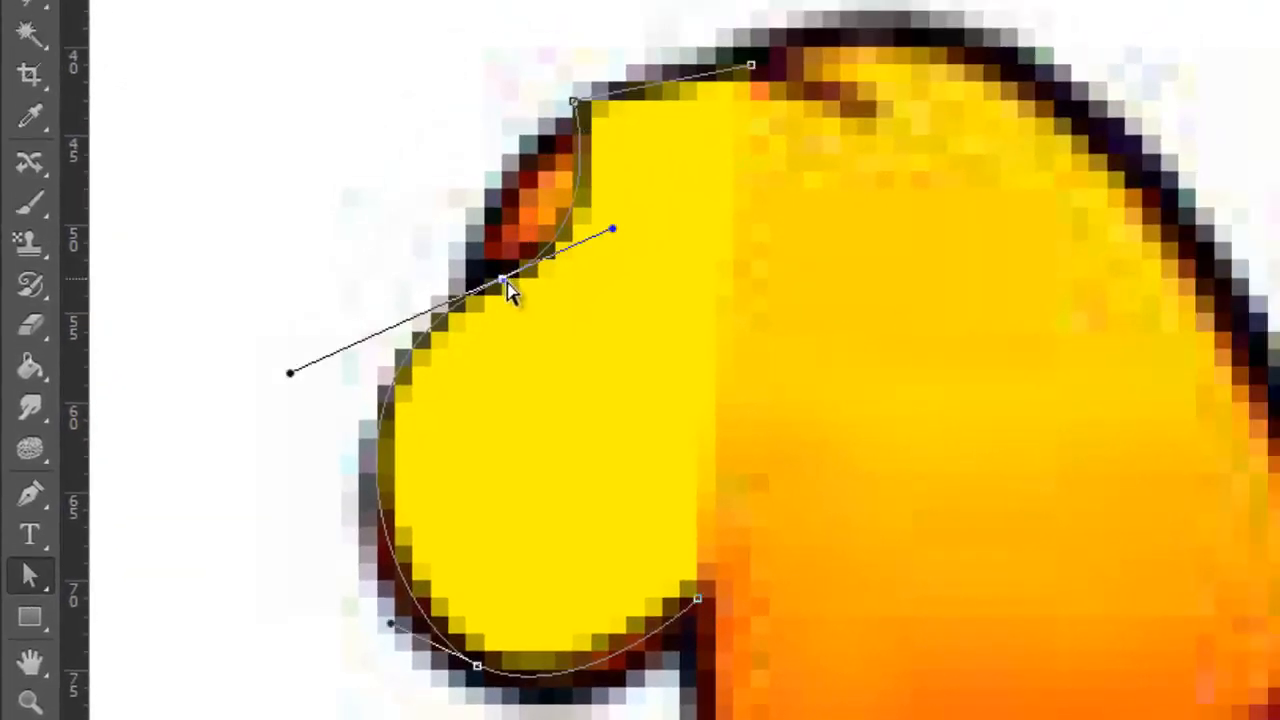
{"action": "left_click", "coordinate": [608, 244]}
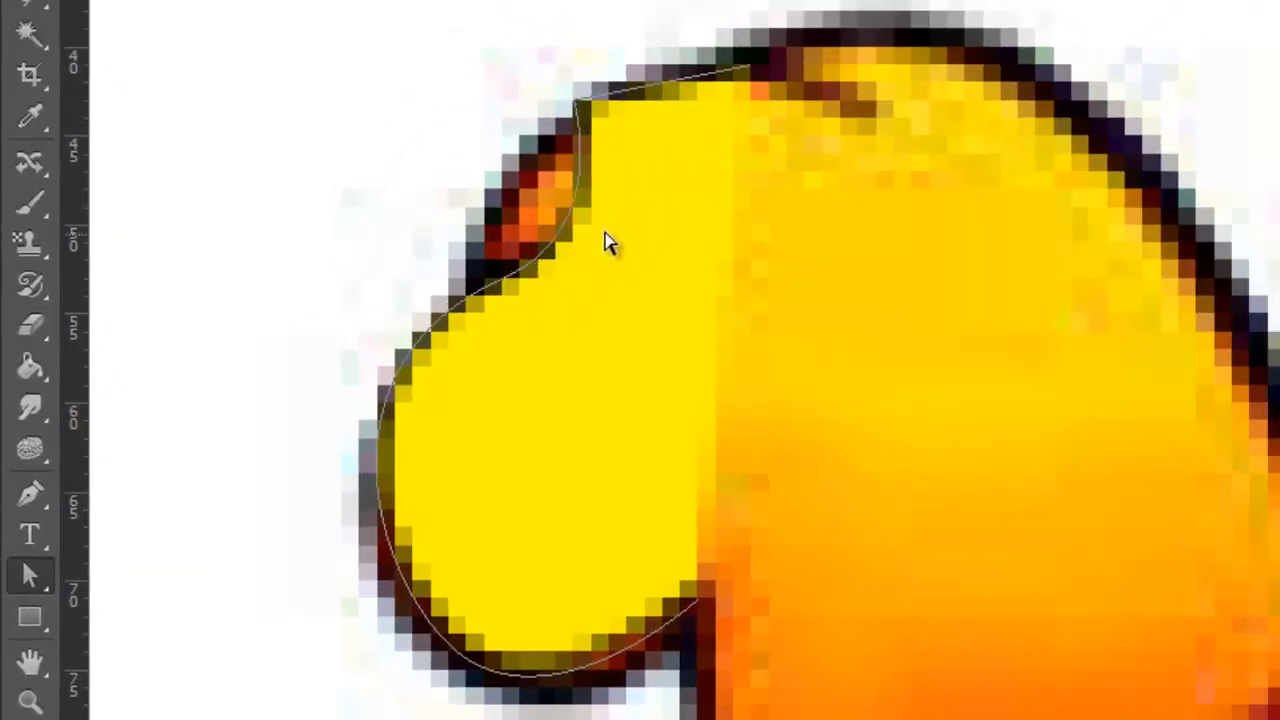
{"action": "left_click", "coordinate": [506, 282]}
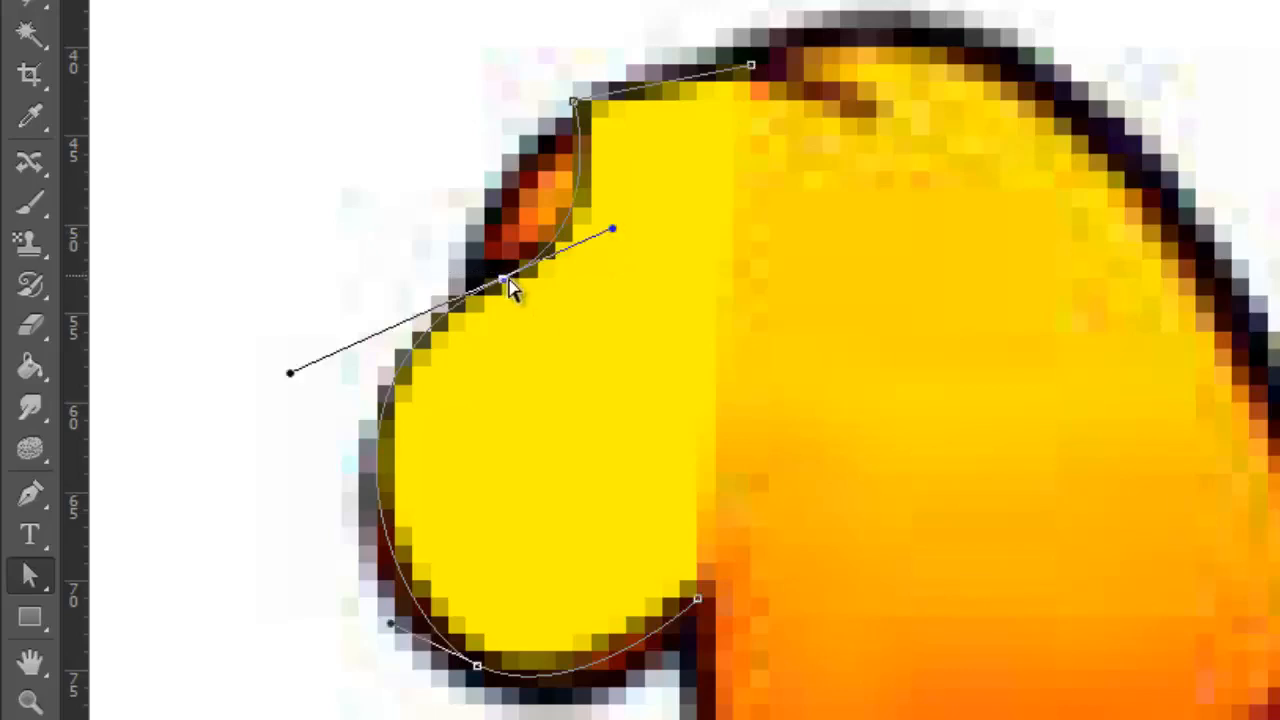
{"action": "left_click", "coordinate": [613, 230]}
{"action": "left_click_drag", "start_coordinate": [611, 233], "coordinate": [470, 274]}
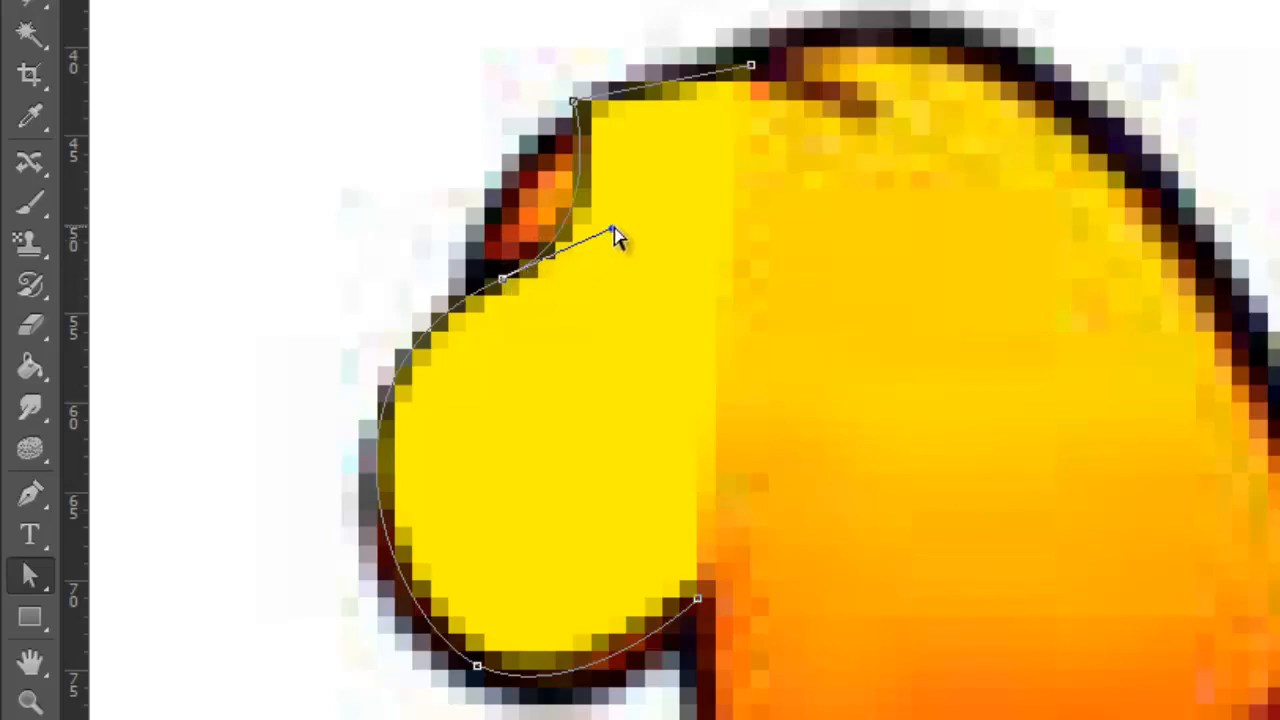
{"action": "left_click_drag", "start_coordinate": [613, 231], "coordinate": [455, 163]}
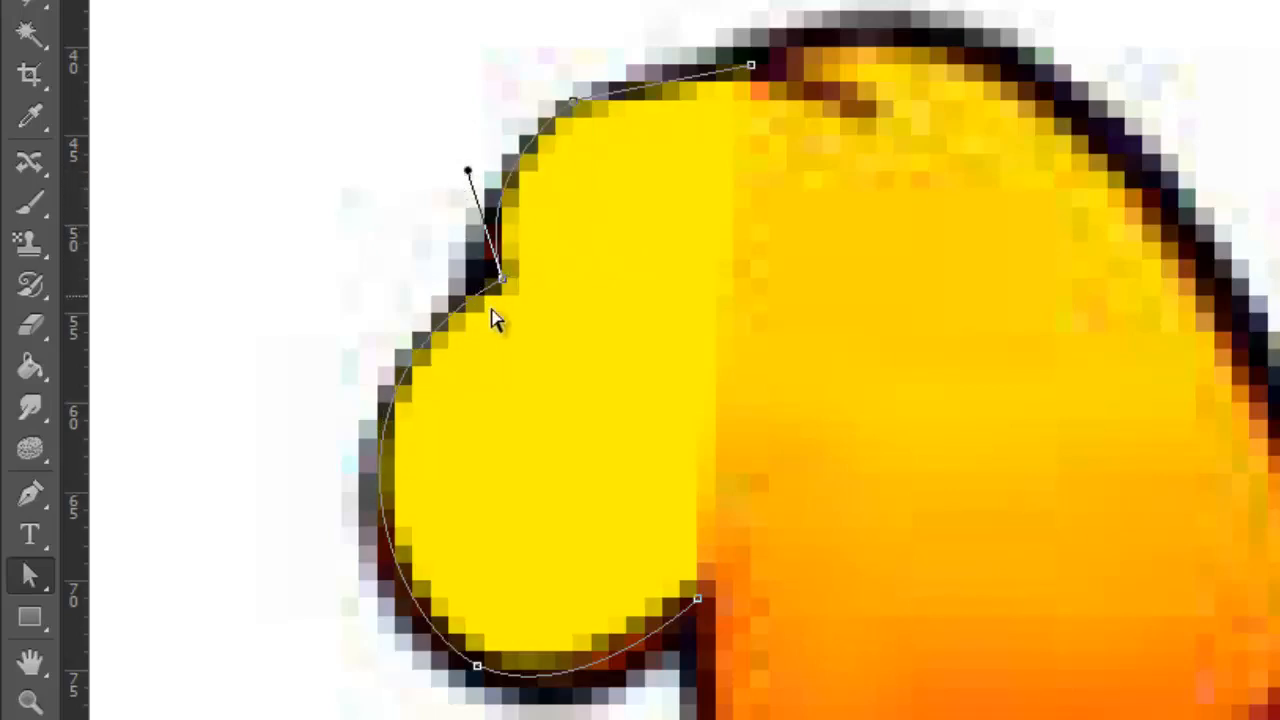
Move the straight segment on the foot's upper edge slightly down and inward
{"action": "left_click", "coordinate": [480, 196]}
{"action": "left_click", "coordinate": [568, 125]}
{"action": "left_click_drag", "start_coordinate": [590, 122], "coordinate": [620, 172]}
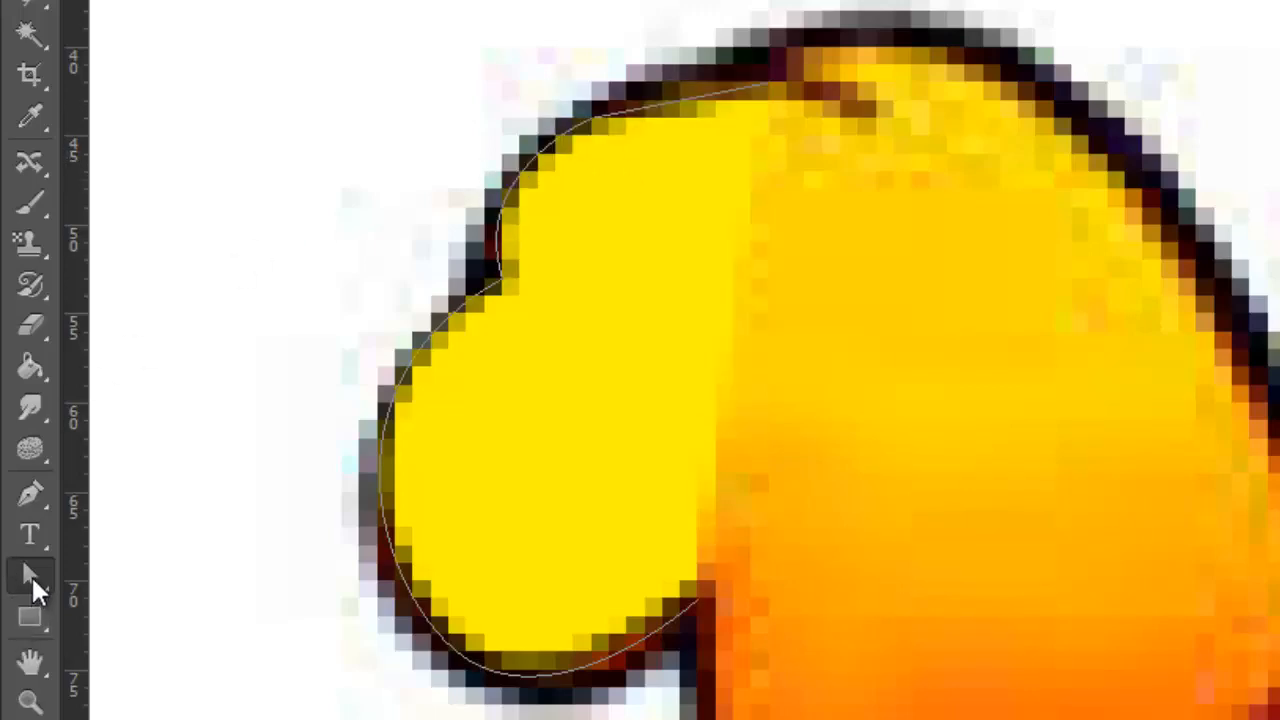
Reshape the lower toe curve by adjusting the direction handle of its bottom anchor point to follow the black outline
{"action": "left_click_drag", "start_coordinate": [32, 568], "coordinate": [104, 596]}
{"action": "left_click", "coordinate": [591, 118]}
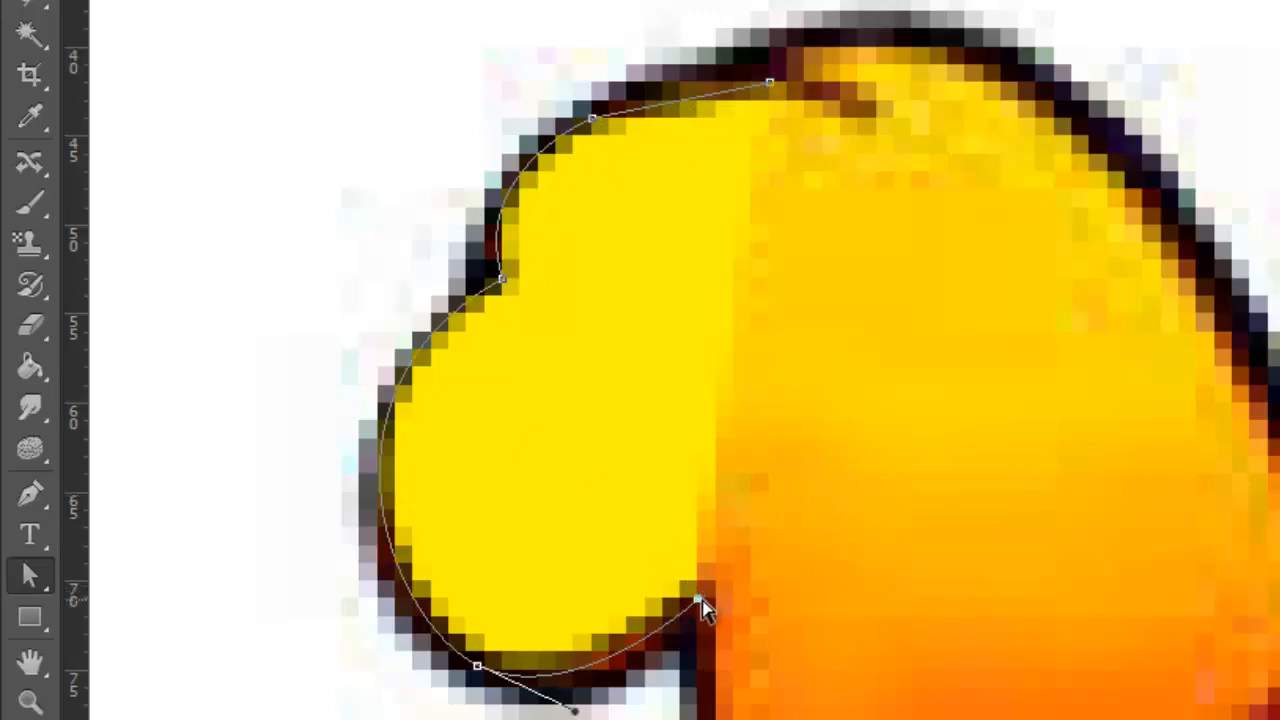
{"action": "left_click", "coordinate": [479, 669]}
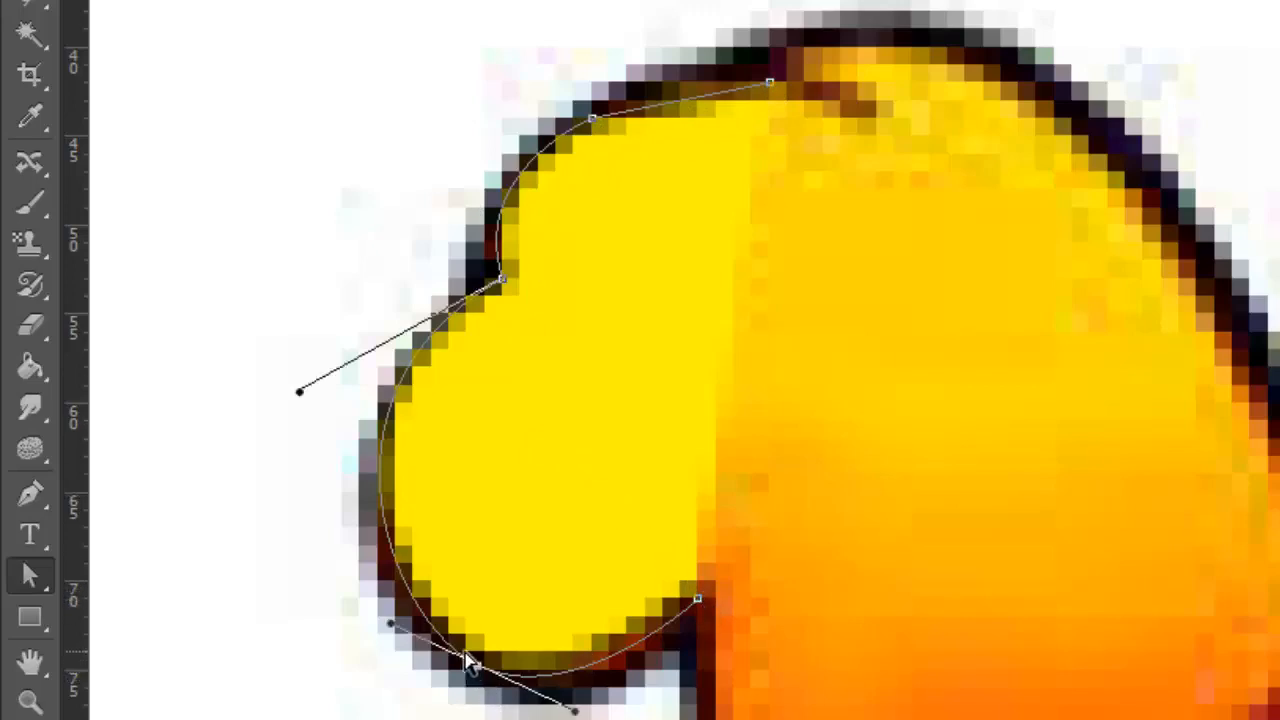
{"action": "scroll", "coordinate": [375, 678], "scroll_direction": "down", "scroll_amount": 1}
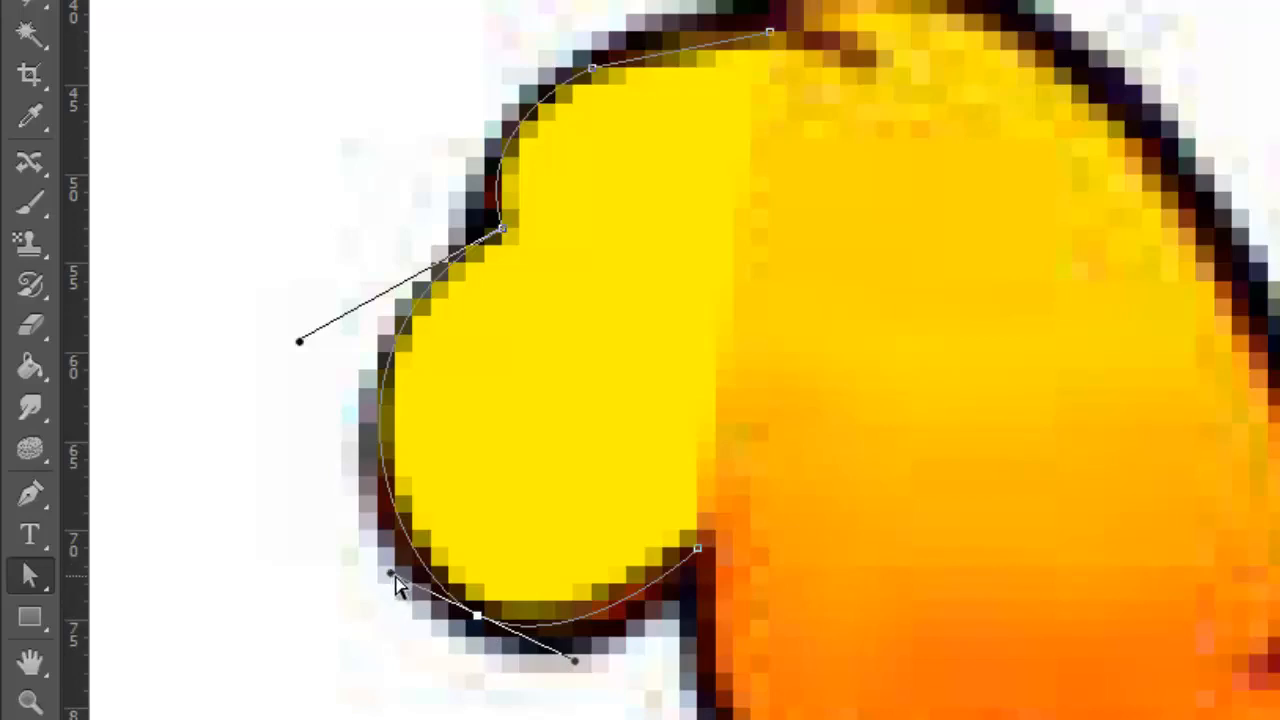
{"action": "left_click_drag", "start_coordinate": [394, 578], "coordinate": [405, 605]}
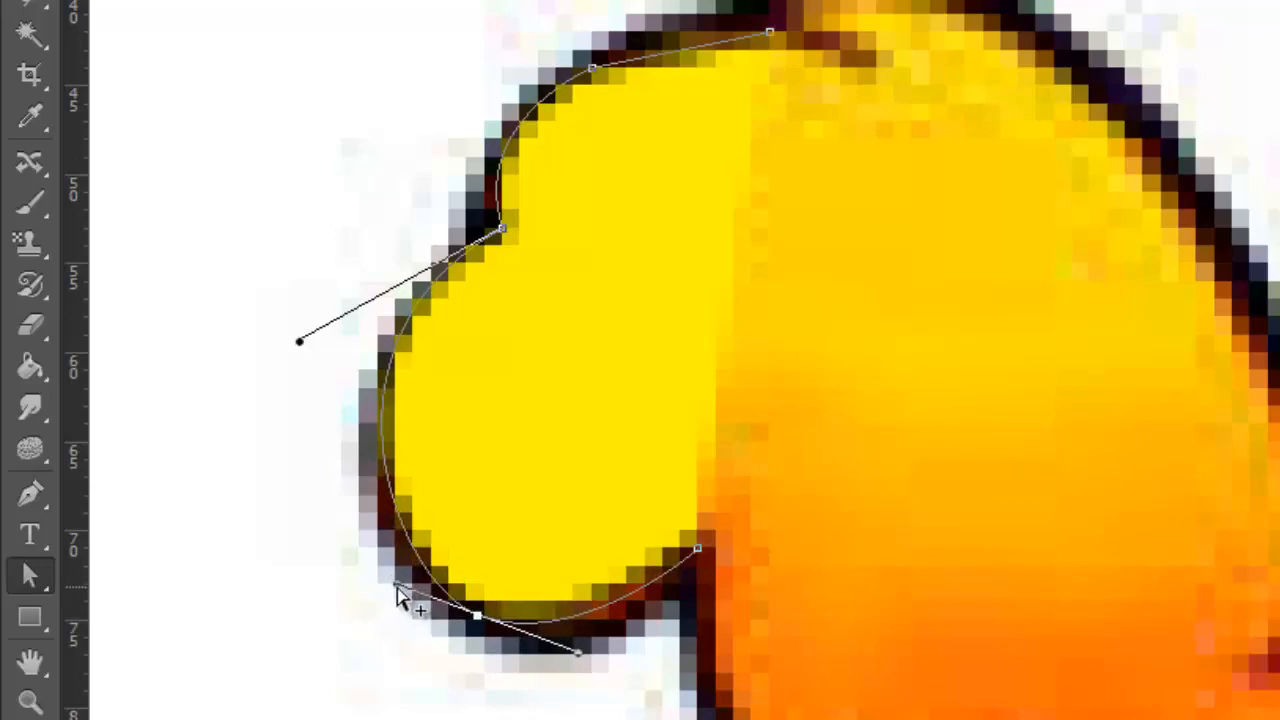
{"action": "left_click_drag", "start_coordinate": [398, 588], "coordinate": [392, 626]}
{"action": "left_click_drag", "start_coordinate": [378, 658], "coordinate": [378, 589]}
Select the shape's open end anchor point on the foot's upper edge with the Direct Selection Tool
{"action": "scroll", "coordinate": [814, 109], "scroll_direction": "up", "scroll_amount": 4}
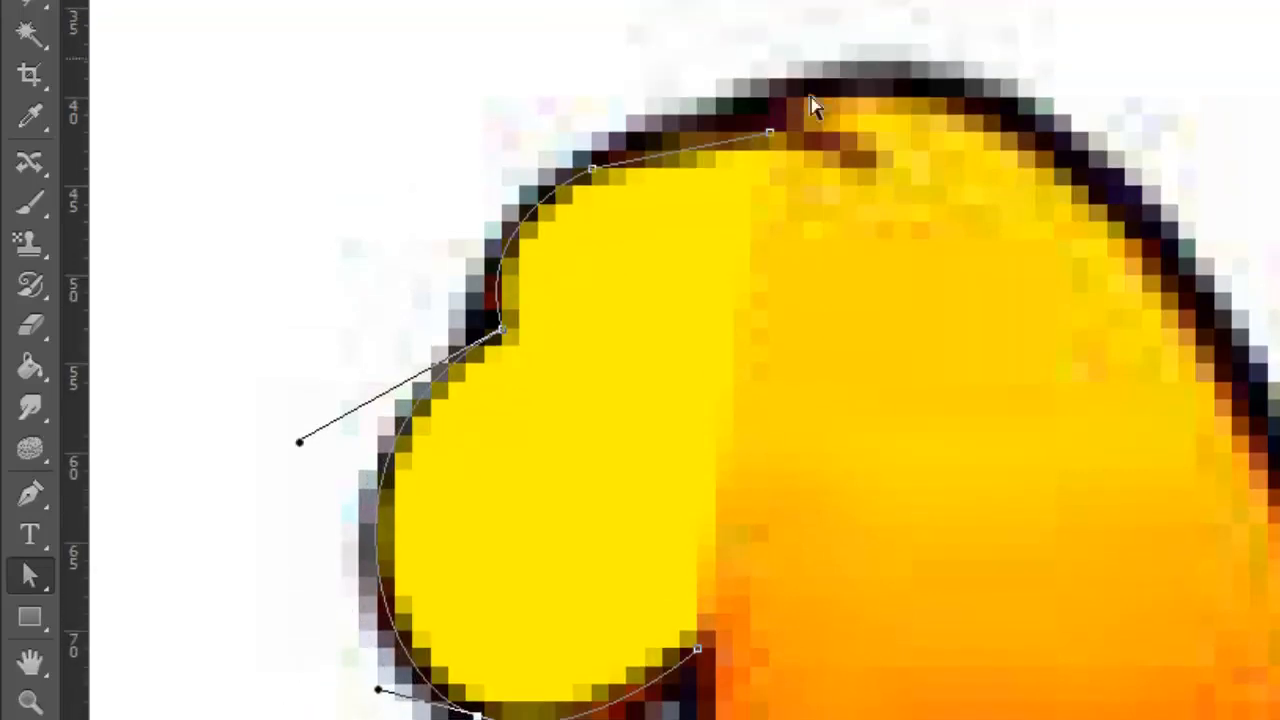
{"action": "scroll", "coordinate": [794, 249], "scroll_direction": "down", "scroll_amount": 2}
{"action": "scroll", "coordinate": [883, 303], "scroll_direction": "down", "scroll_amount": 3}
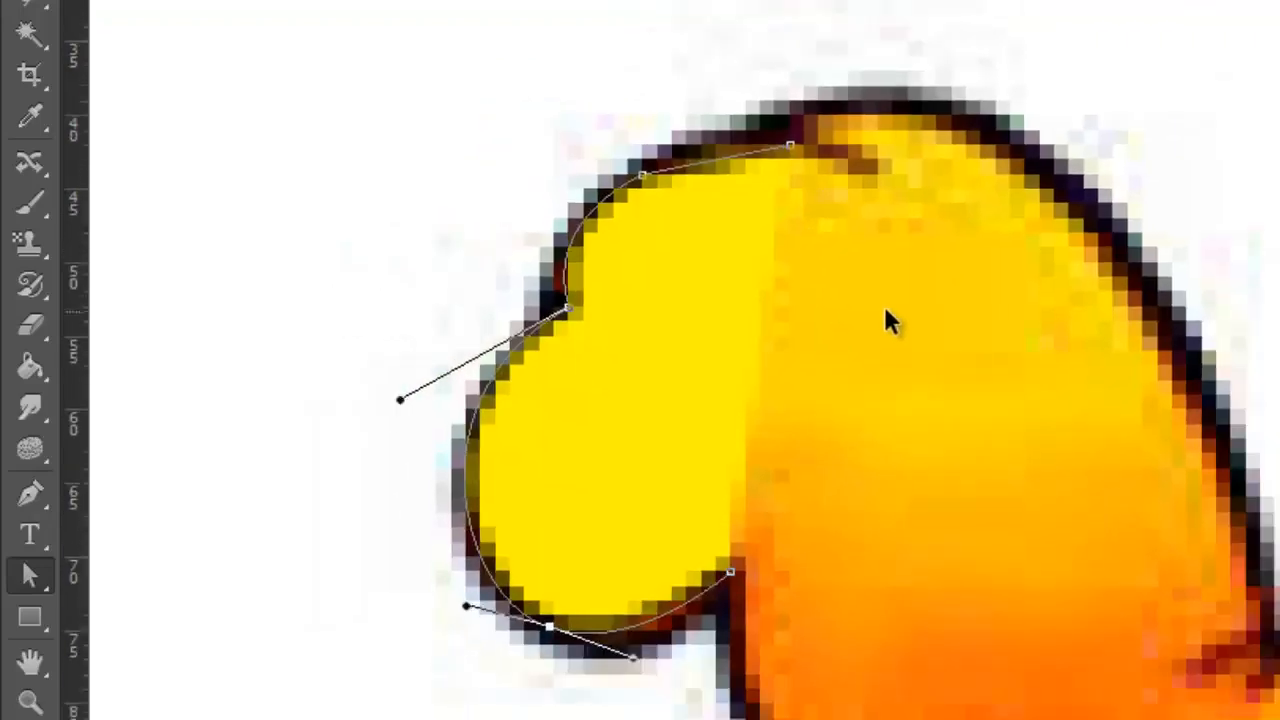
{"action": "scroll", "coordinate": [888, 299], "scroll_direction": "up", "scroll_amount": 3}
{"action": "scroll", "coordinate": [893, 313], "scroll_direction": "up", "scroll_amount": 1}
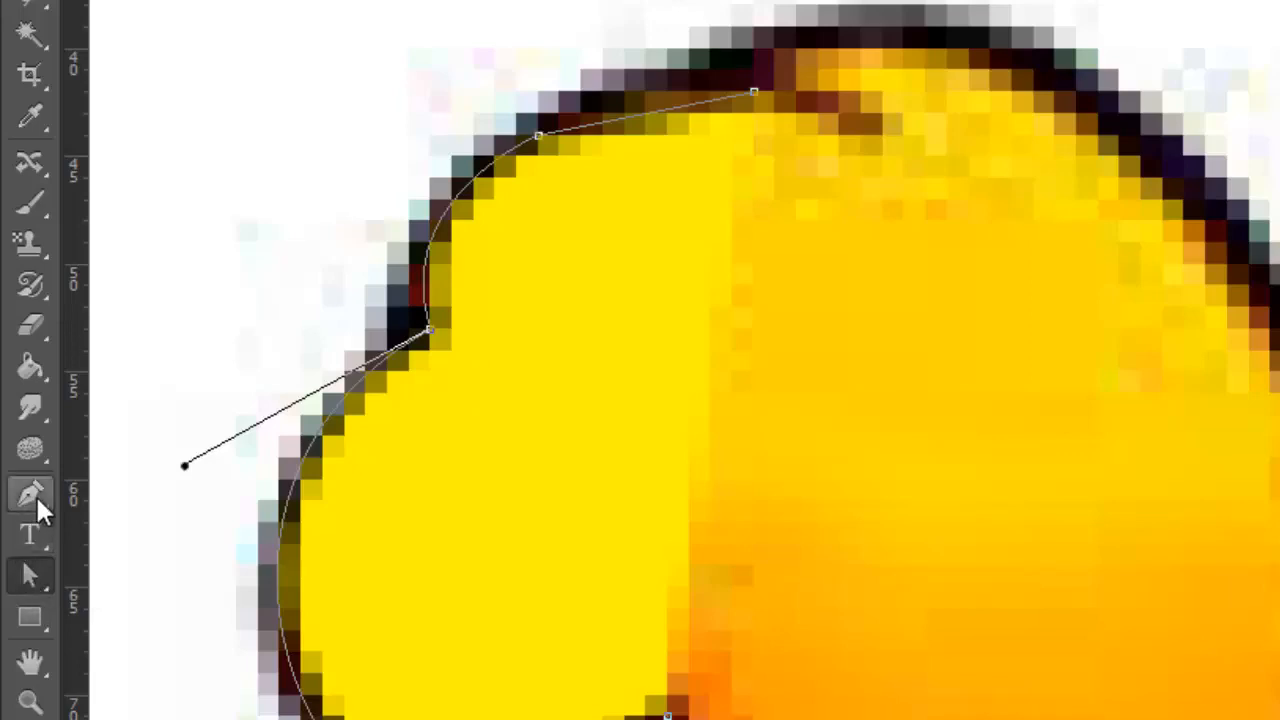
{"action": "left_click", "coordinate": [38, 579]}
{"action": "left_click", "coordinate": [753, 96]}
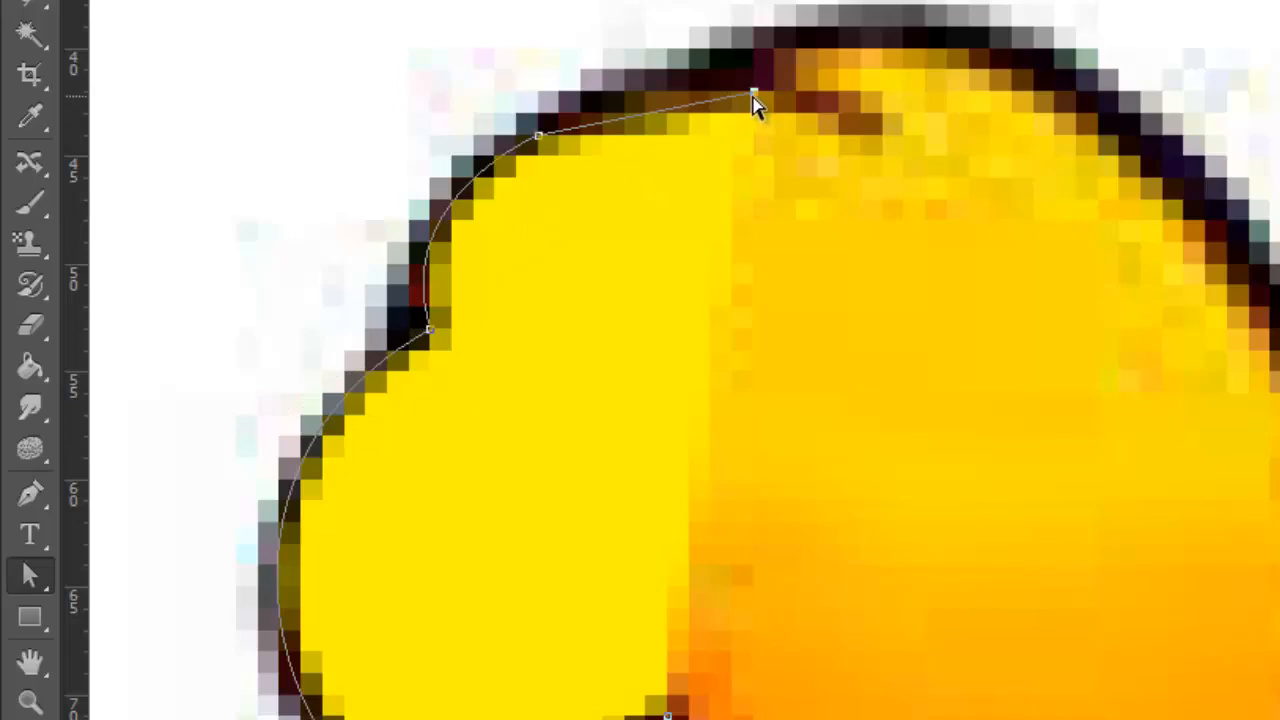
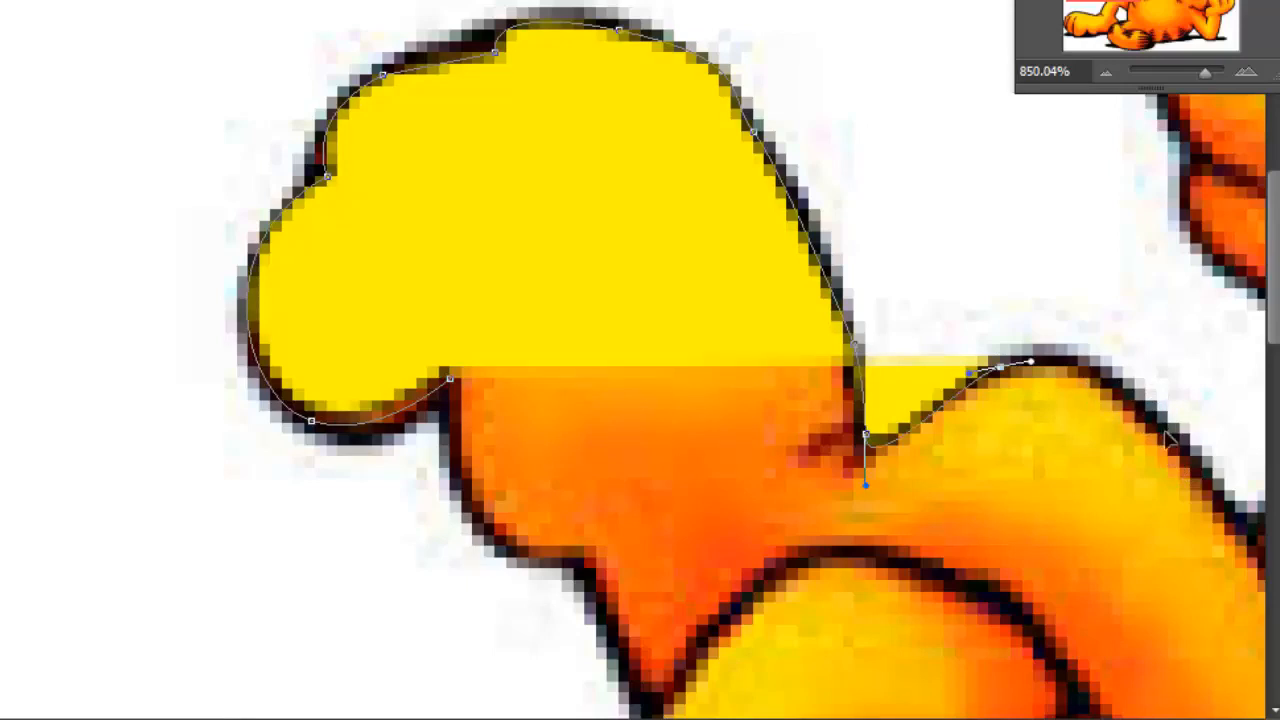
Continue the path over the raised leg's hump and down to the crease where the leg meets the belly
{"action": "left_click_drag", "start_coordinate": [1156, 422], "coordinate": [1233, 515]}
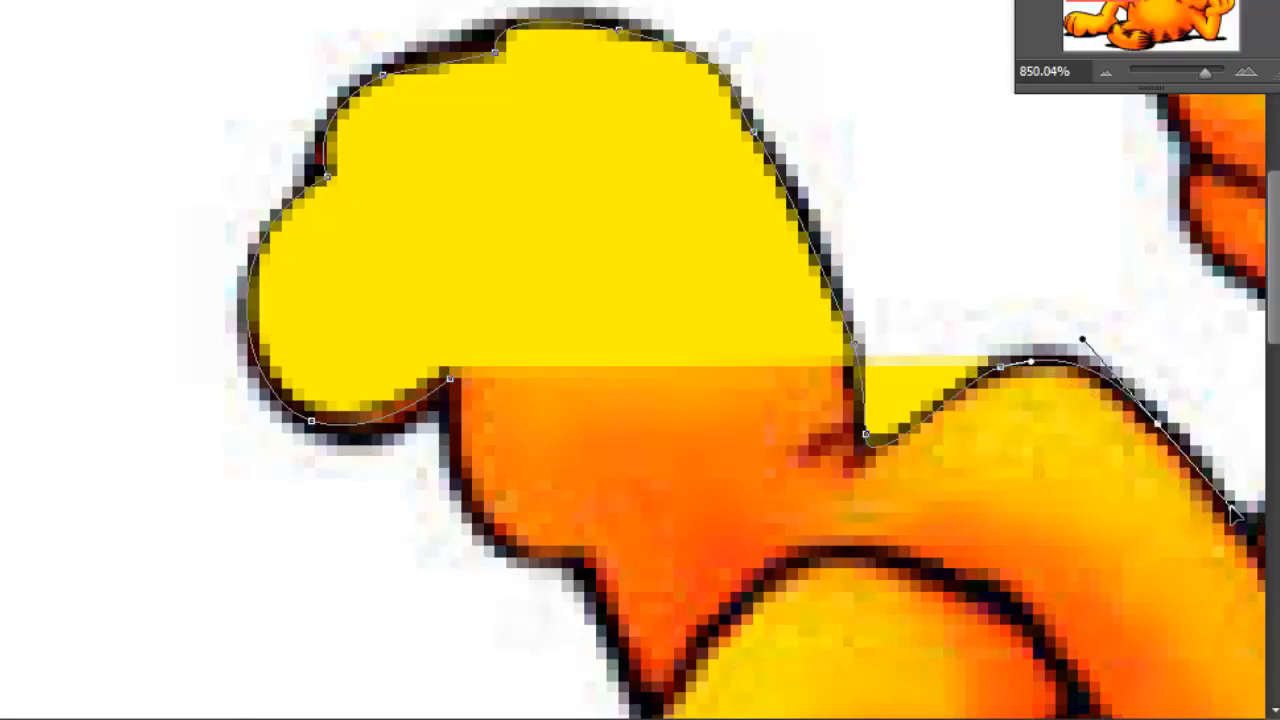
{"action": "scroll", "coordinate": [768, 700], "scroll_direction": "right", "scroll_amount": 3}
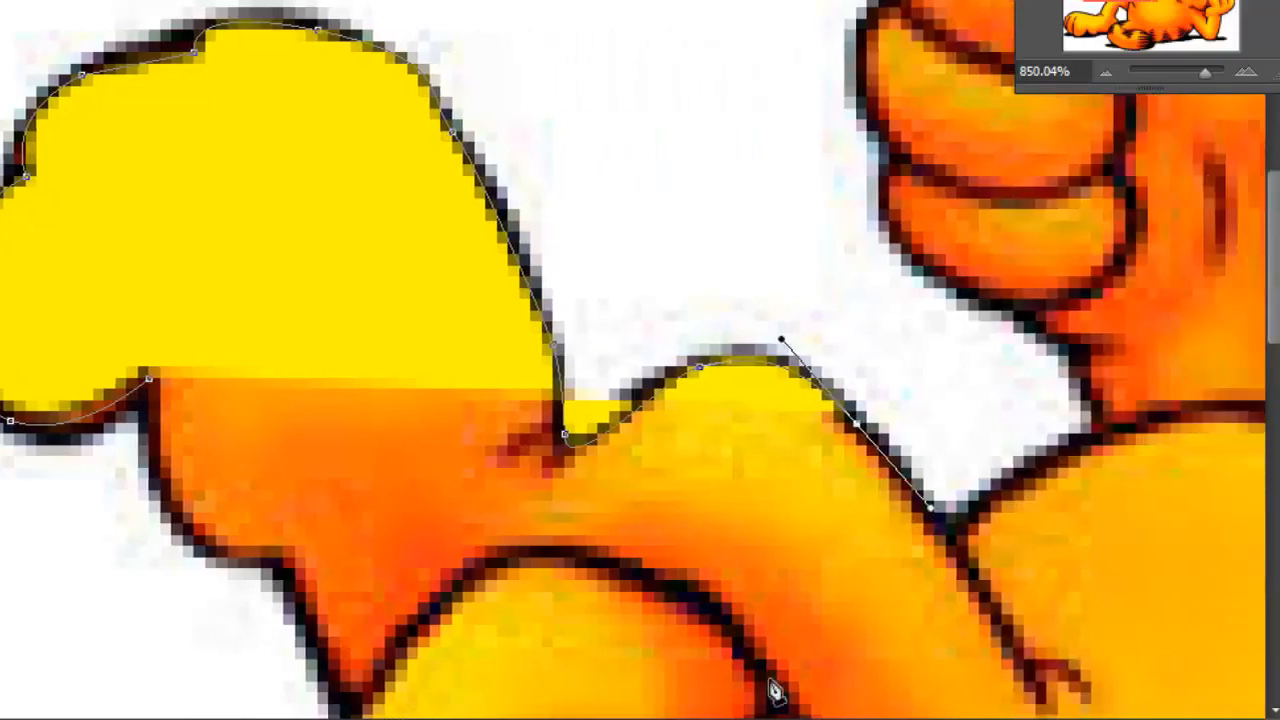
{"action": "scroll", "coordinate": [924, 426], "scroll_direction": "down", "scroll_amount": 3}
{"action": "left_click", "coordinate": [957, 473]}
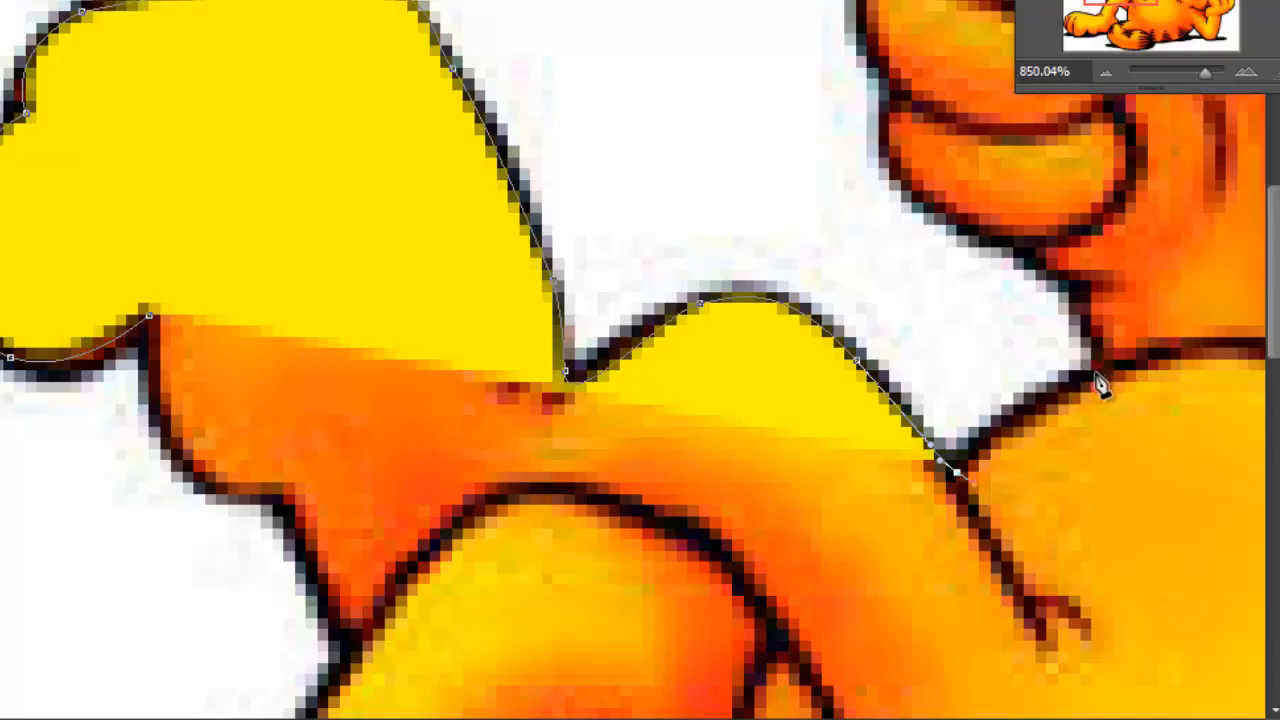
{"action": "left_click_drag", "start_coordinate": [1103, 371], "coordinate": [1182, 355]}
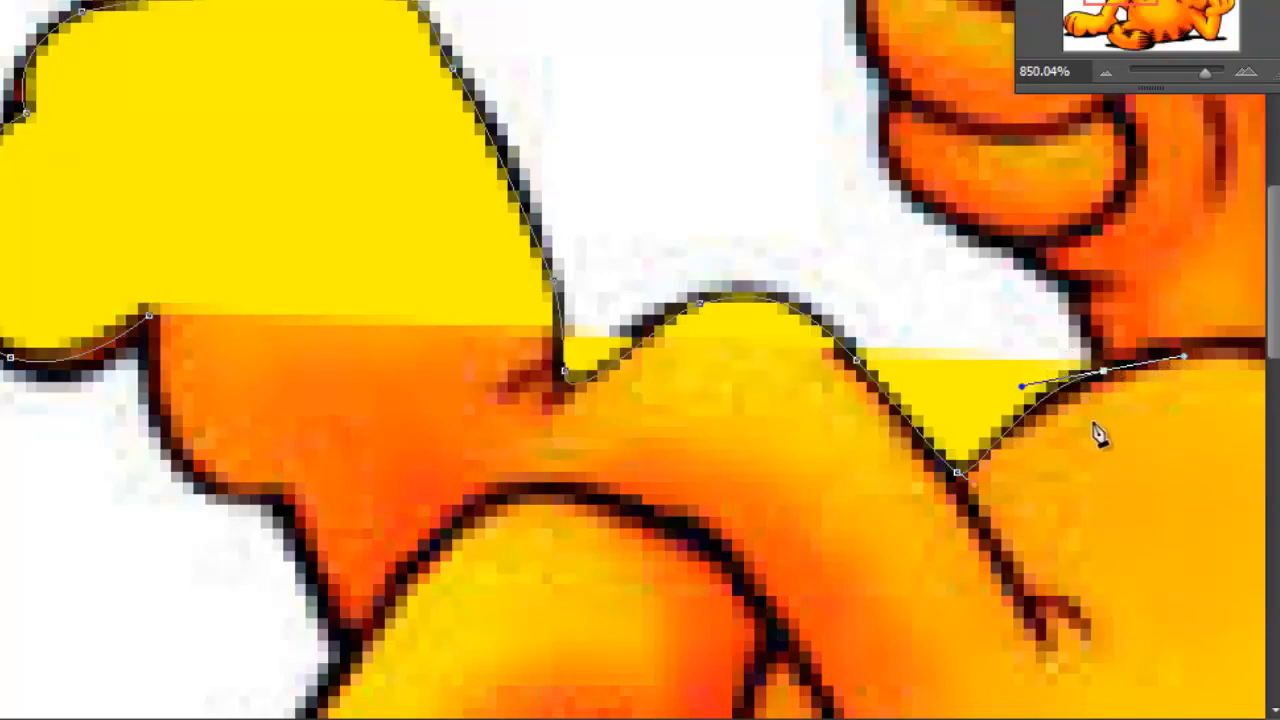
{"action": "scroll", "coordinate": [1130, 440], "scroll_direction": "down", "scroll_amount": 3}
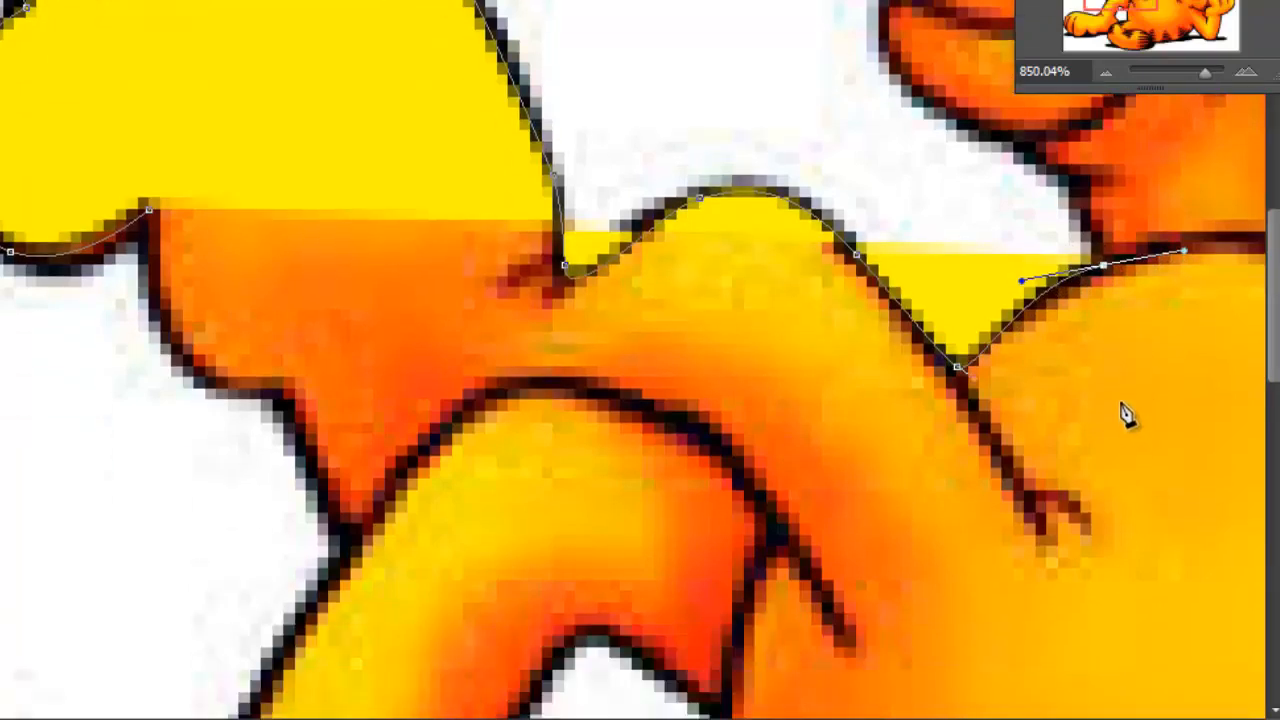
{"action": "key", "text": "ctrl+z"}
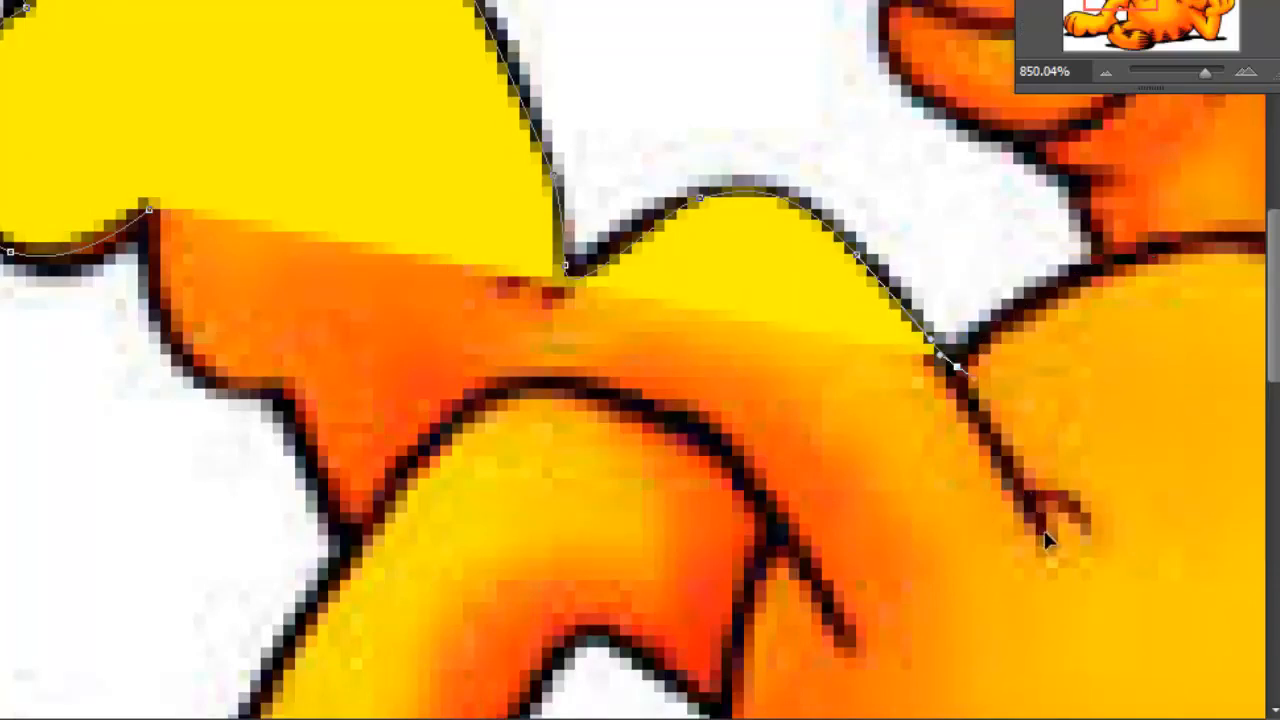
Extend the path down the crease between leg and belly, and straight across to the end of the inner thigh line
{"action": "left_click_drag", "start_coordinate": [1070, 539], "coordinate": [1070, 539]}
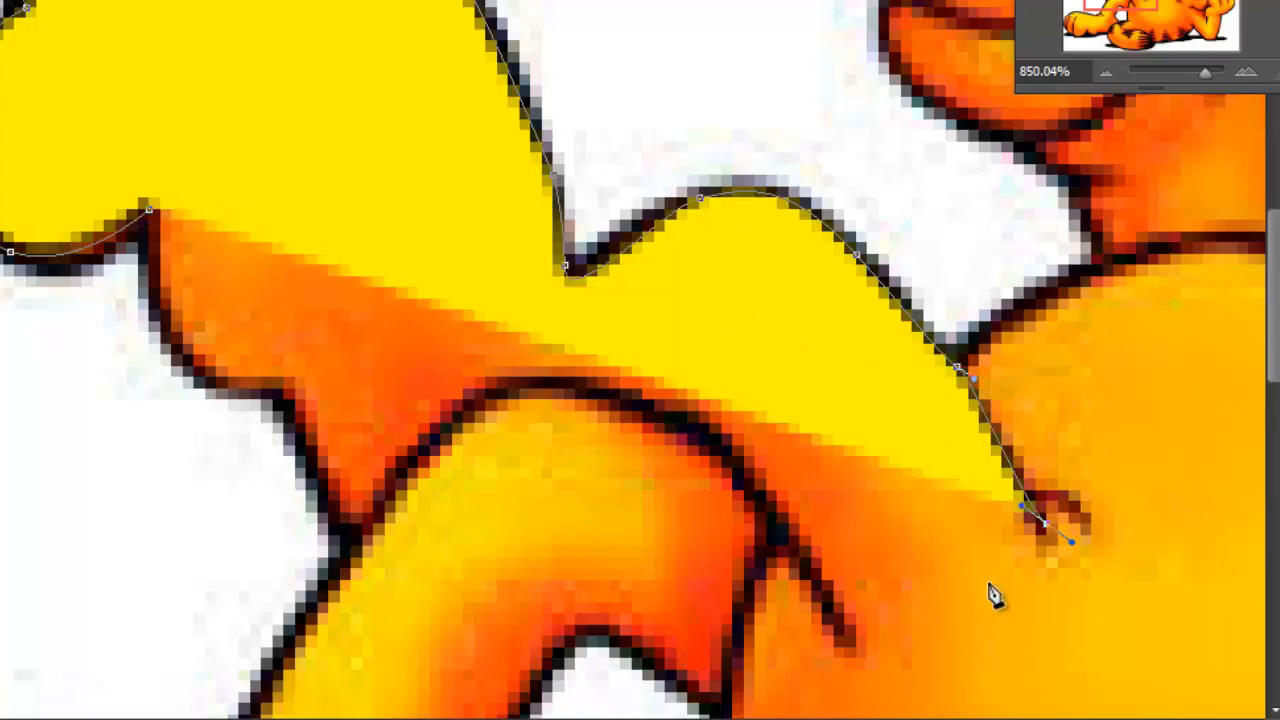
{"action": "scroll", "coordinate": [991, 591], "scroll_direction": "down", "scroll_amount": 4}
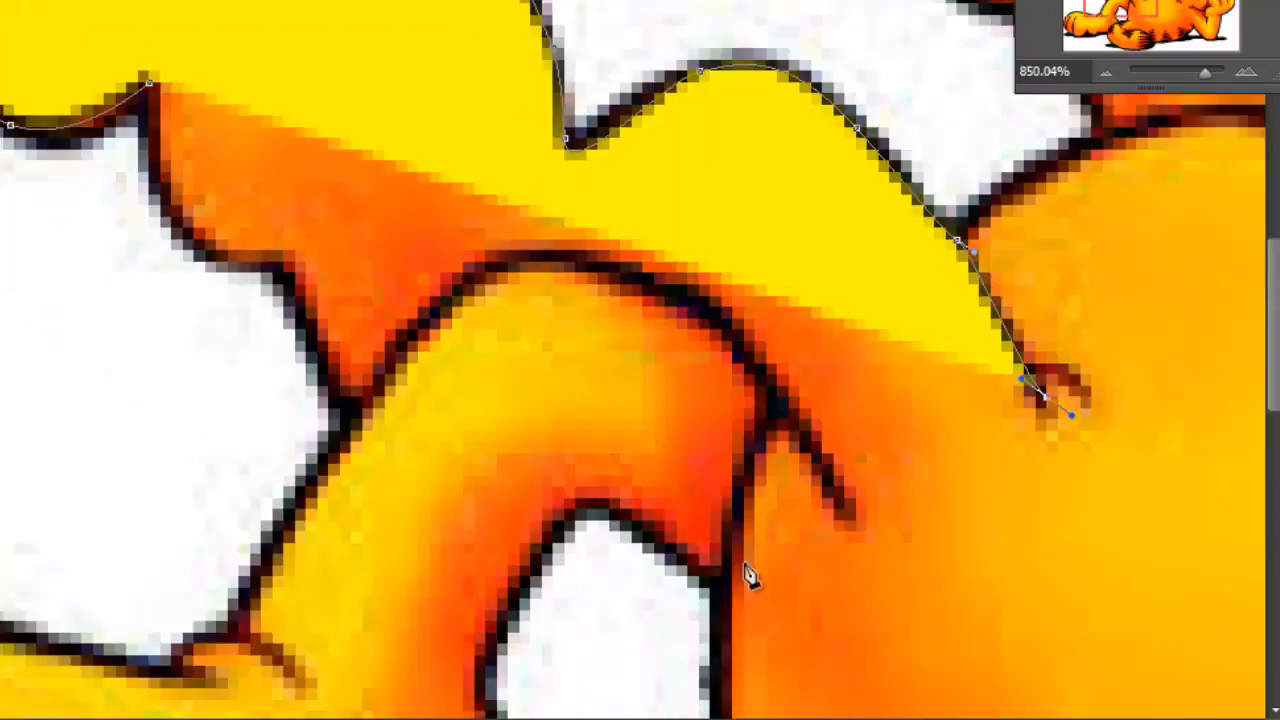
{"action": "left_click", "coordinate": [845, 520]}
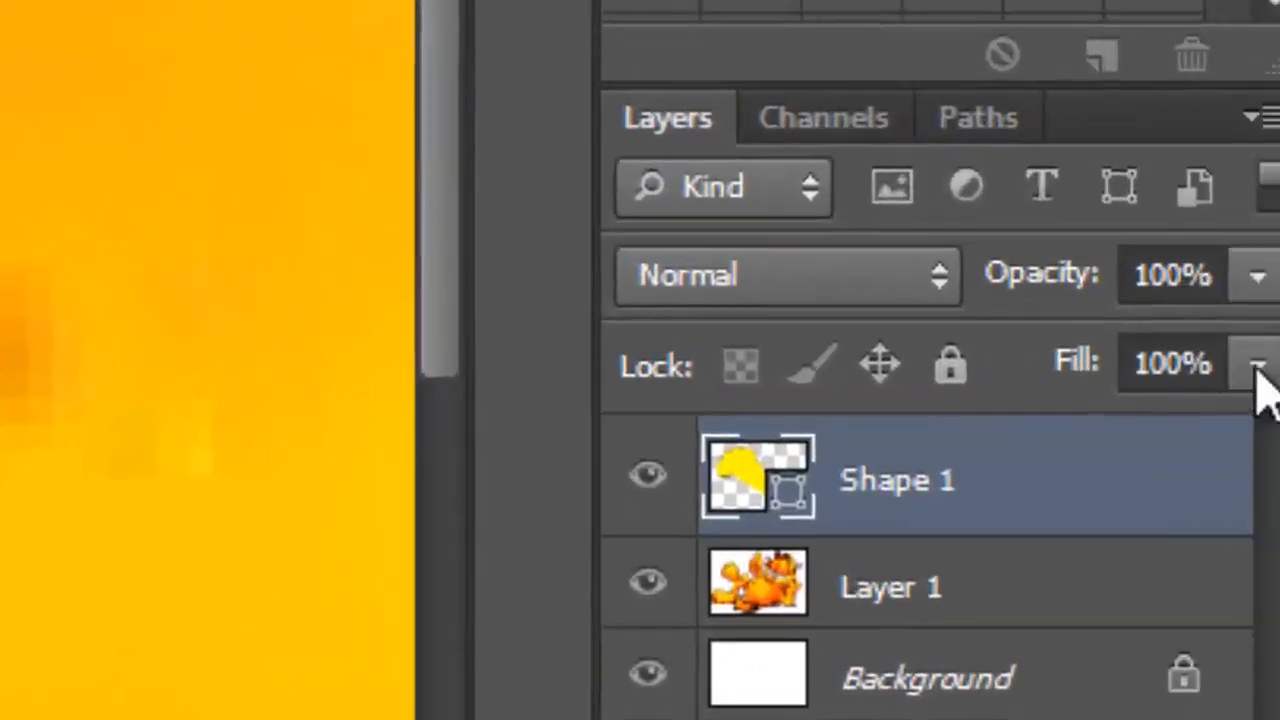
Lower the Shape 1 layer's Fill, and trace back along the leg's lower outline to the corner where the two legs meet
{"action": "left_click", "coordinate": [1254, 366]}
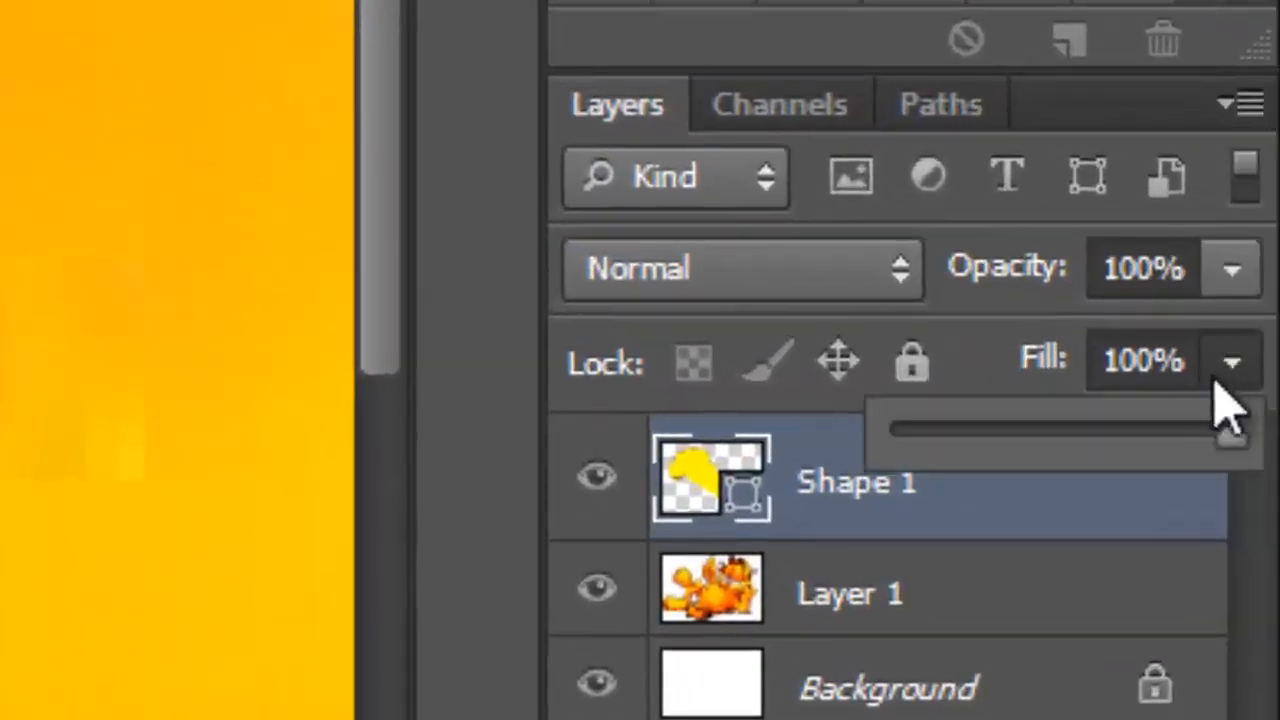
{"action": "left_click_drag", "start_coordinate": [1234, 445], "coordinate": [1117, 452]}
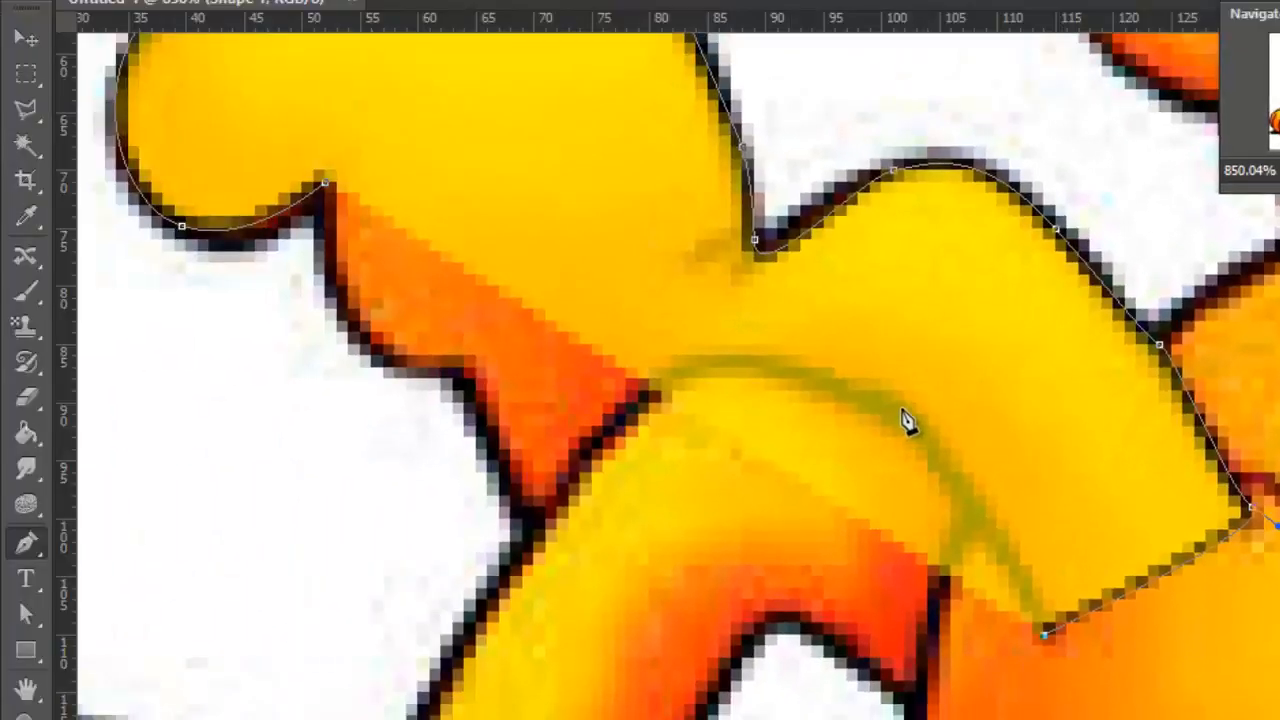
{"action": "left_click_drag", "start_coordinate": [903, 405], "coordinate": [854, 370]}
{"action": "left_click_drag", "start_coordinate": [741, 358], "coordinate": [705, 349]}
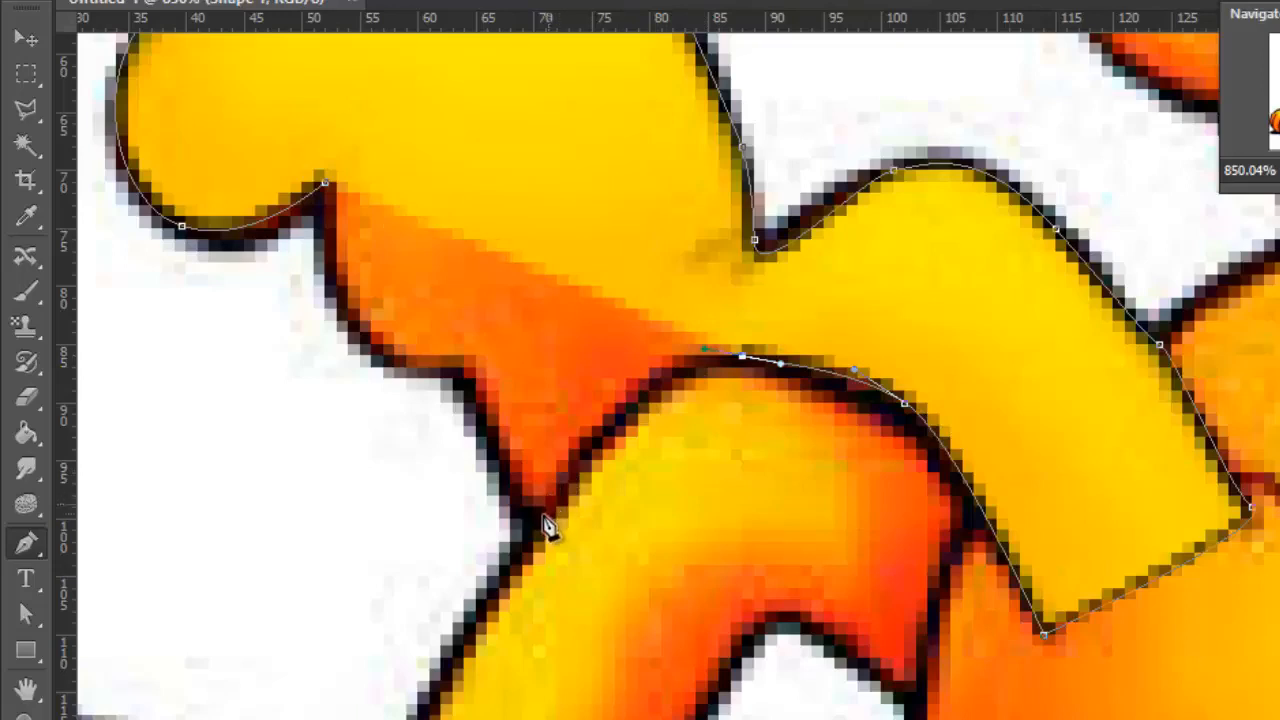
{"action": "left_click_drag", "start_coordinate": [534, 520], "coordinate": [530, 553]}
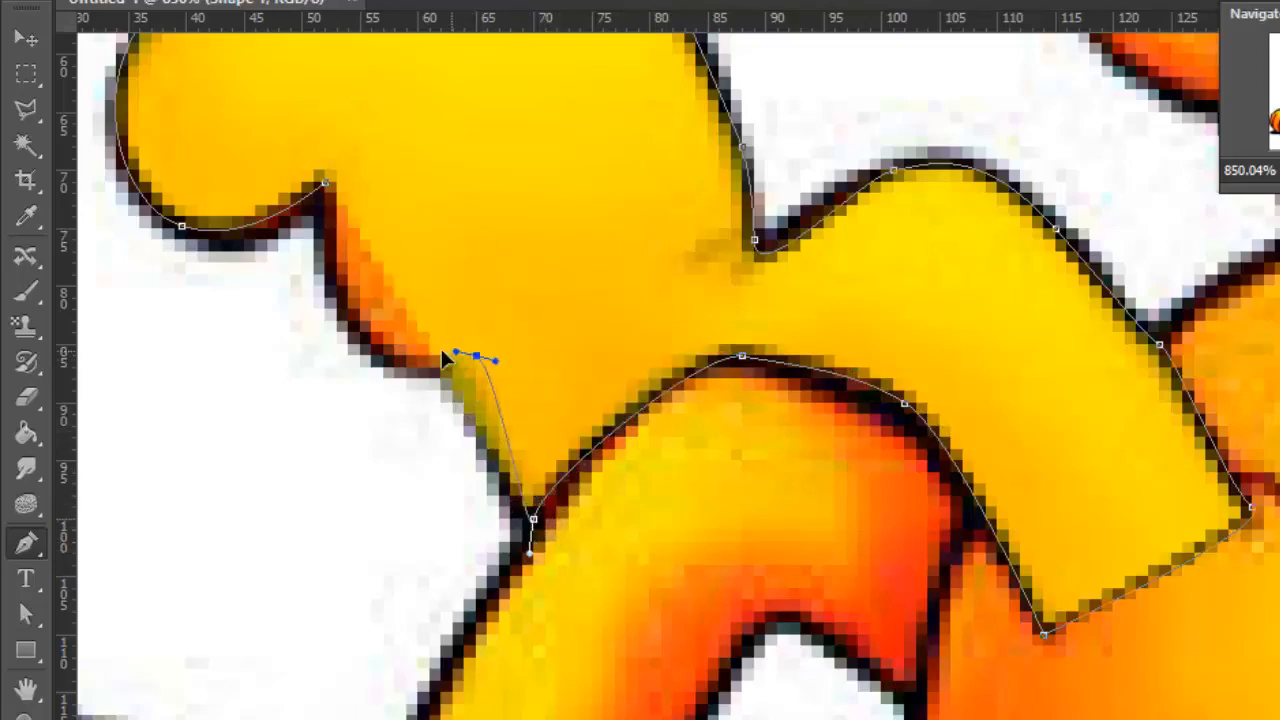
{"action": "left_click_drag", "start_coordinate": [442, 350], "coordinate": [449, 348]}
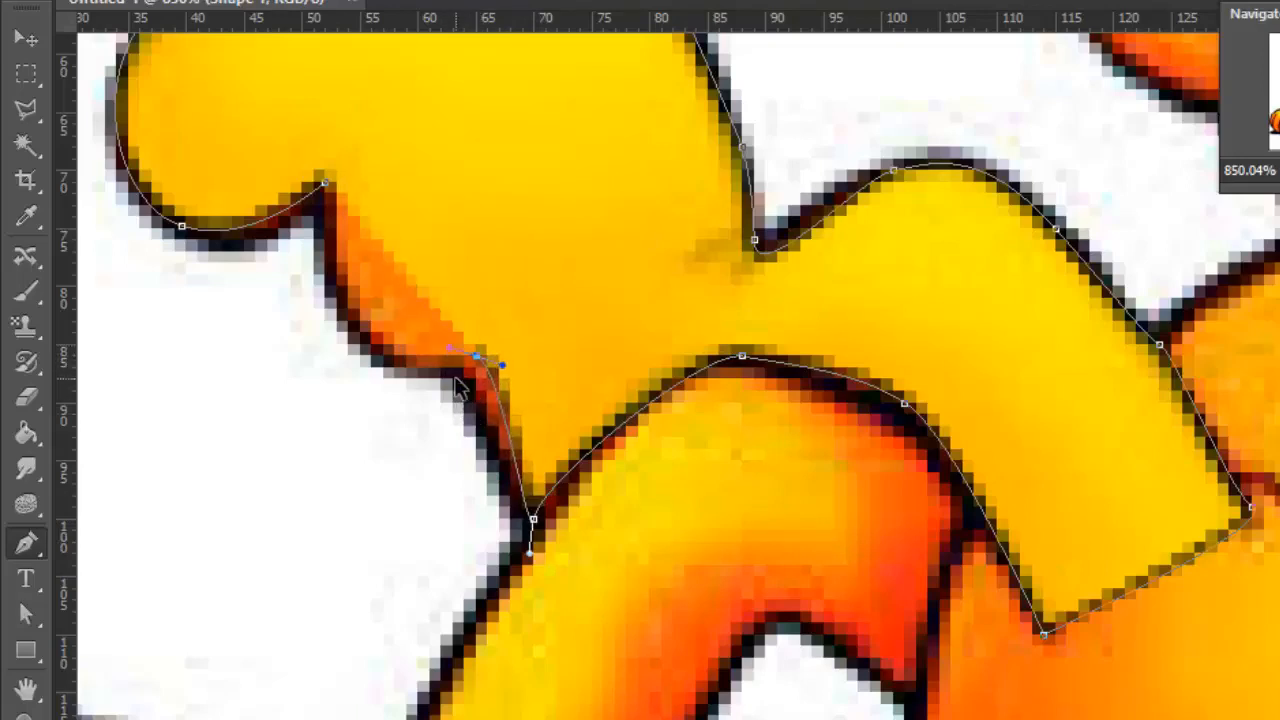
{"action": "key", "text": "ctrl+z"}
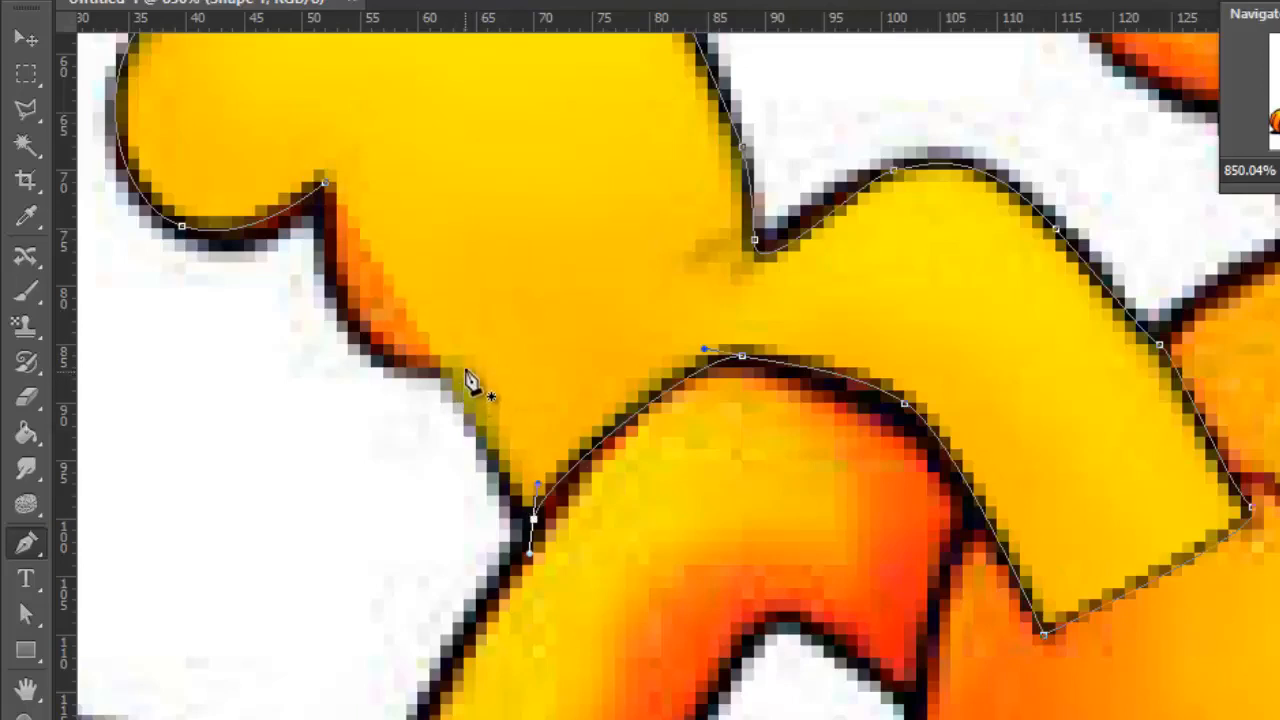
{"action": "left_click", "coordinate": [463, 369]}
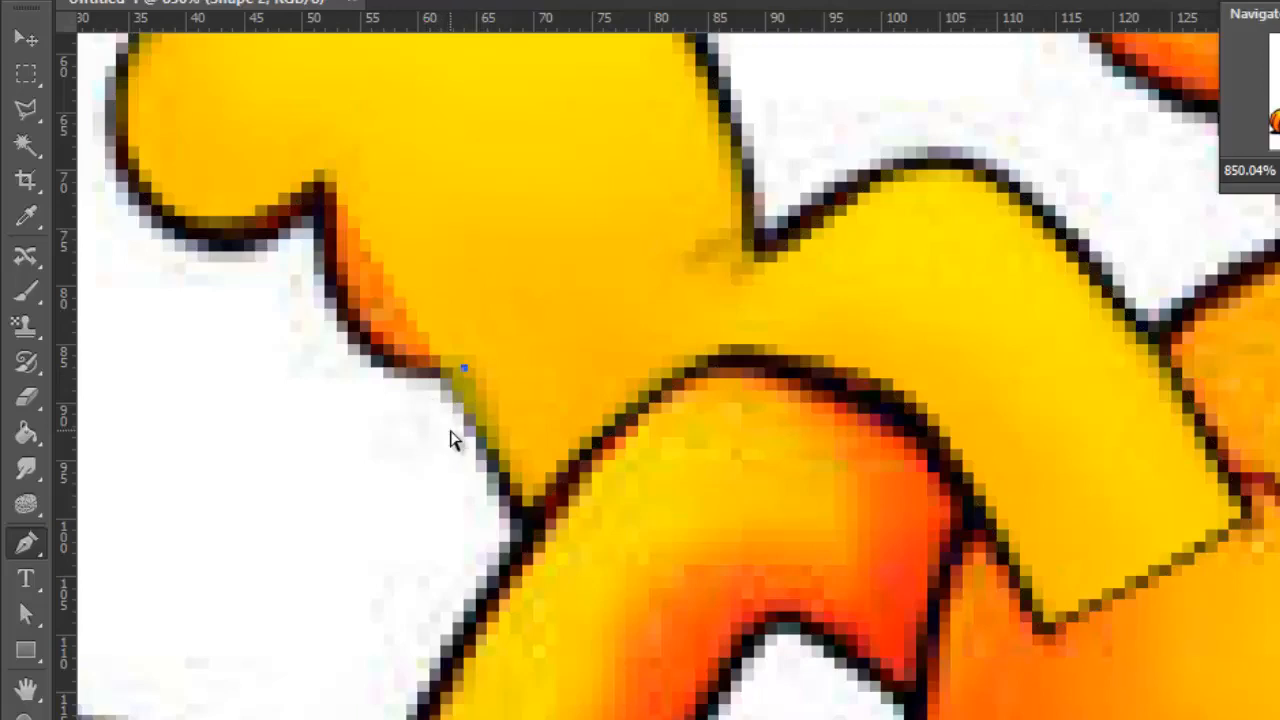
{"action": "key", "text": "ctrl+z"}
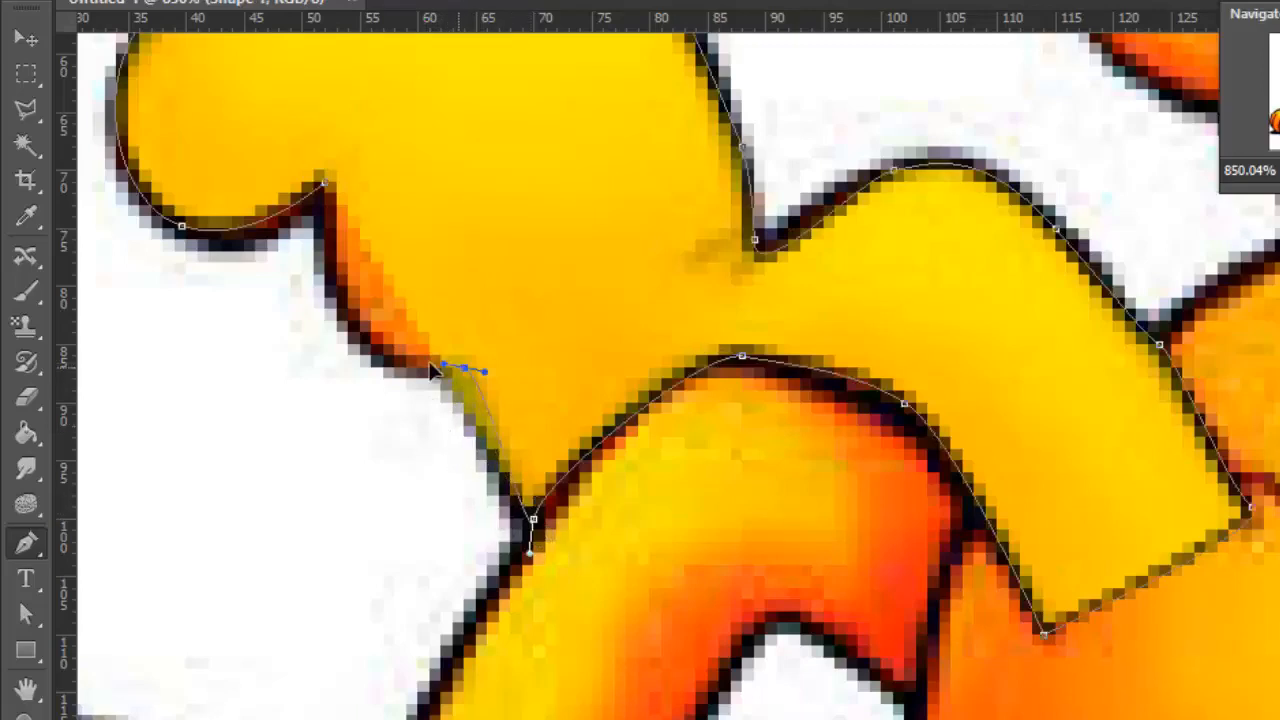
Trace the curved heel outline up to the toe and close the path at its starting anchor point
{"action": "left_click_drag", "start_coordinate": [430, 361], "coordinate": [352, 363]}
{"action": "left_click_drag", "start_coordinate": [325, 236], "coordinate": [334, 251]}
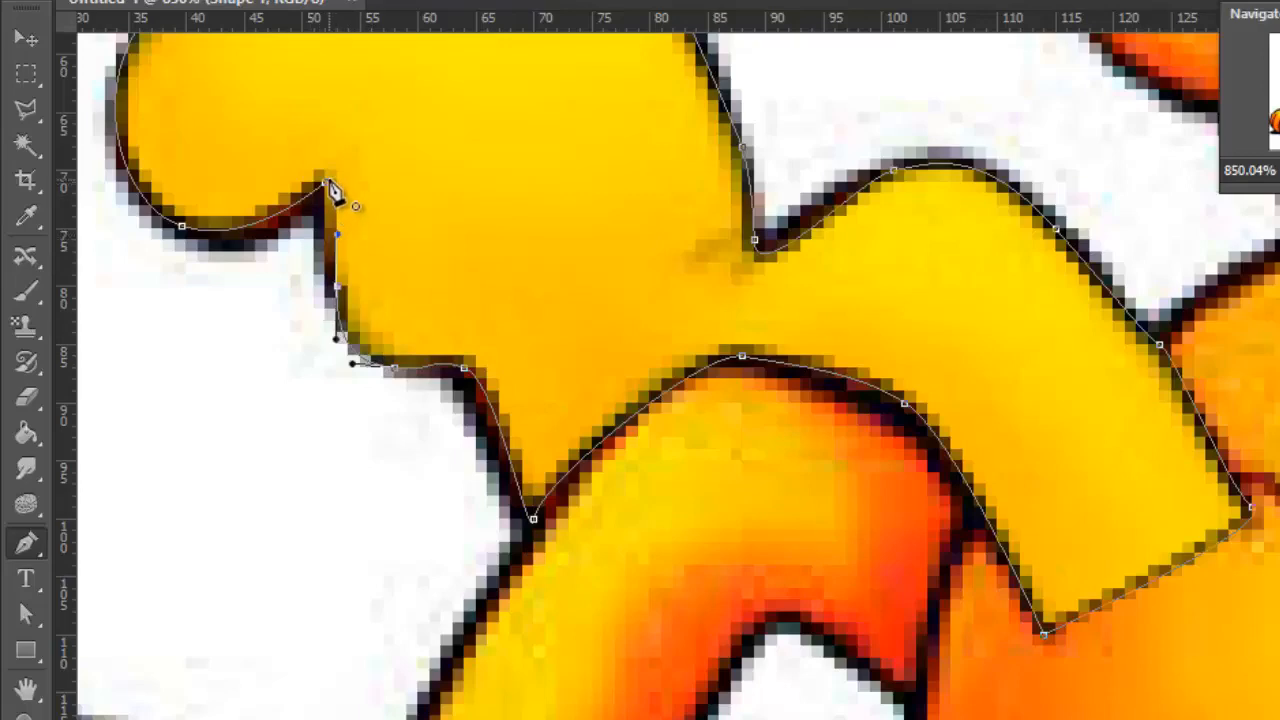
{"action": "left_click", "coordinate": [328, 186]}
Examine the closed shape's outline against the black line of the foot and leg
{"action": "scroll", "coordinate": [286, 366], "scroll_direction": "up", "scroll_amount": 5}
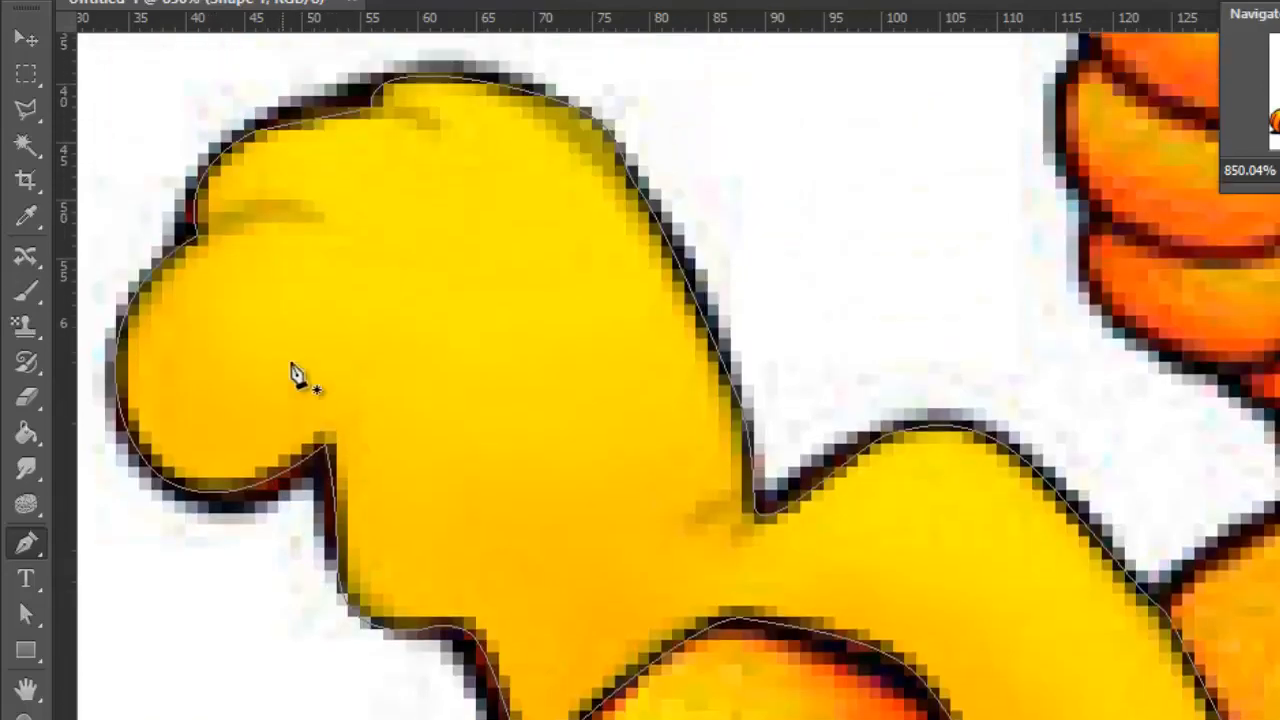
{"action": "scroll", "coordinate": [420, 415], "scroll_direction": "down", "scroll_amount": 5}
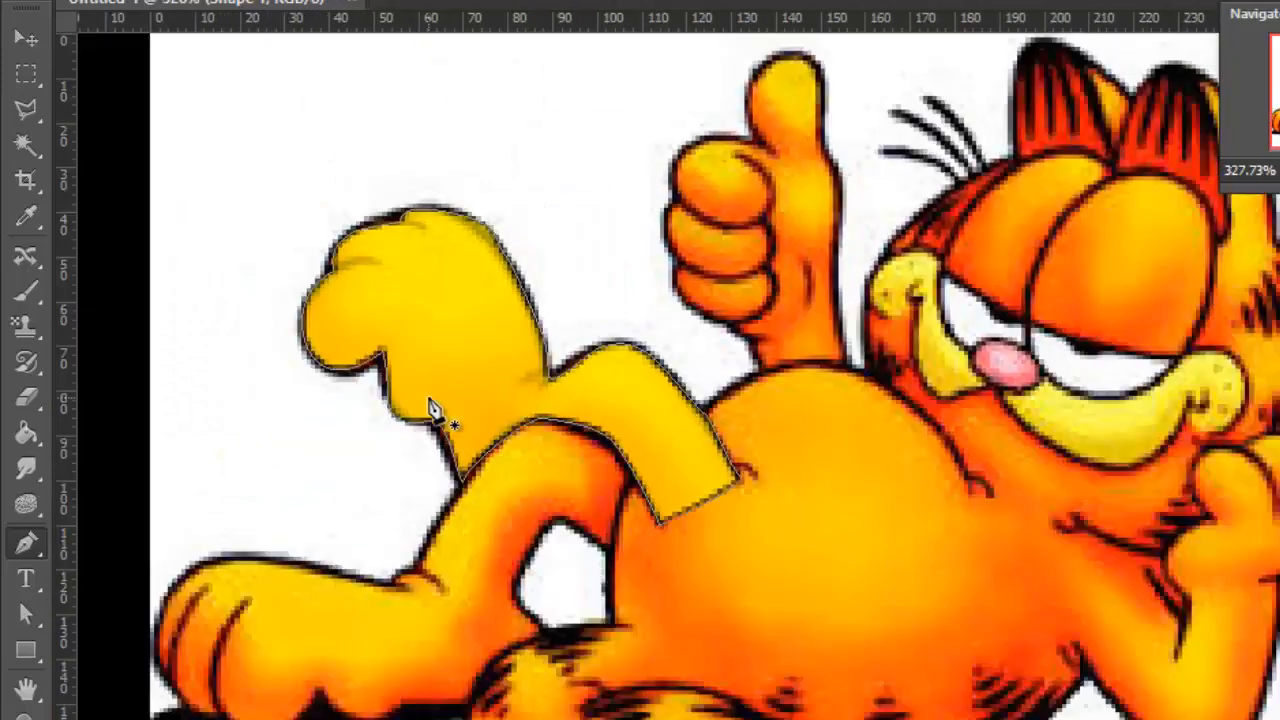
{"action": "scroll", "coordinate": [440, 409], "scroll_direction": "down", "scroll_amount": 3}
{"action": "scroll", "coordinate": [449, 343], "scroll_direction": "up", "scroll_amount": 6}
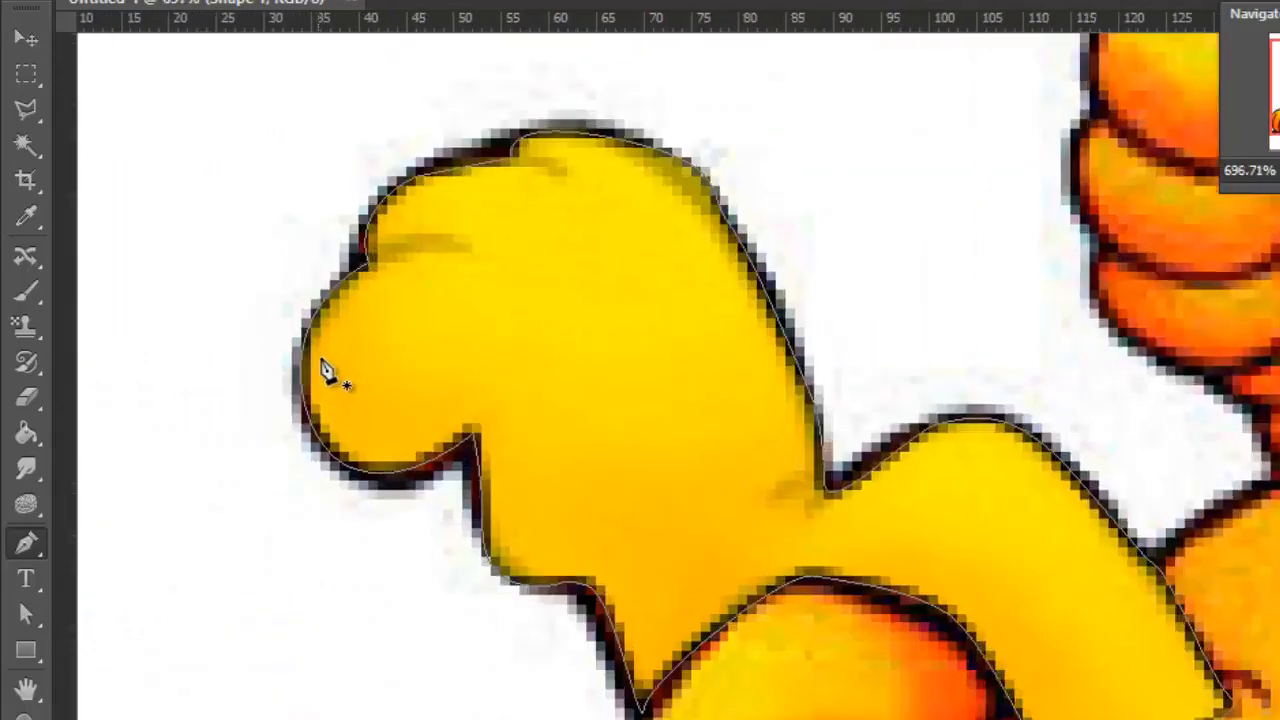
{"action": "scroll", "coordinate": [328, 370], "scroll_direction": "up", "scroll_amount": 3}
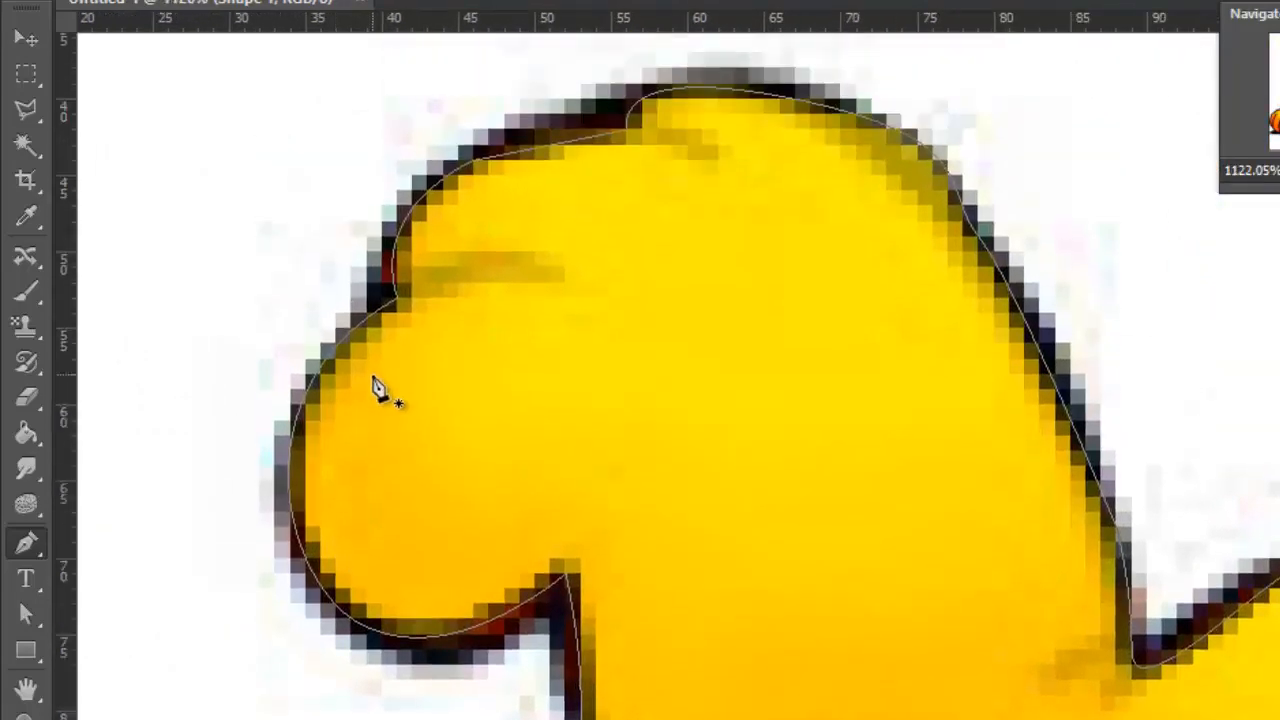
{"action": "scroll", "coordinate": [378, 390], "scroll_direction": "up", "scroll_amount": 1}
{"action": "scroll", "coordinate": [510, 380], "scroll_direction": "down", "scroll_amount": 1}
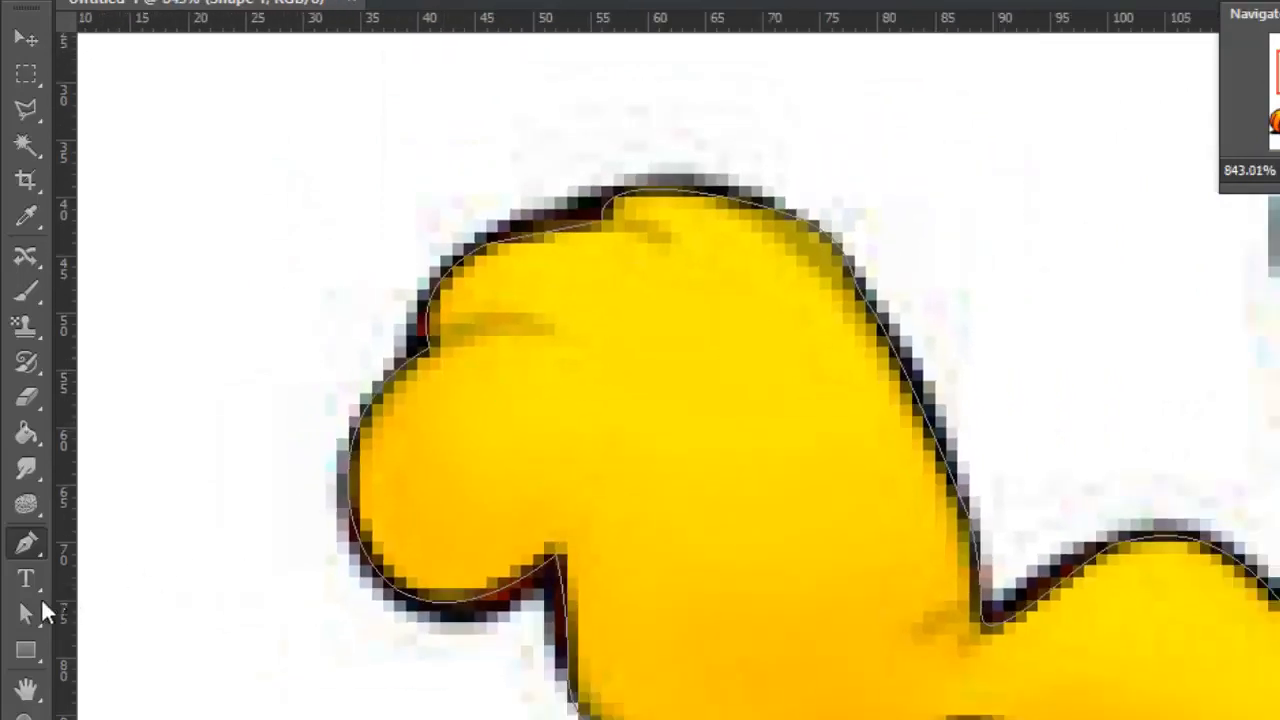
Use the Direct Selection Tool to shorten the direction handle of the anchor point at the top of the foot
{"action": "left_click", "coordinate": [25, 614]}
{"action": "left_click", "coordinate": [140, 635]}
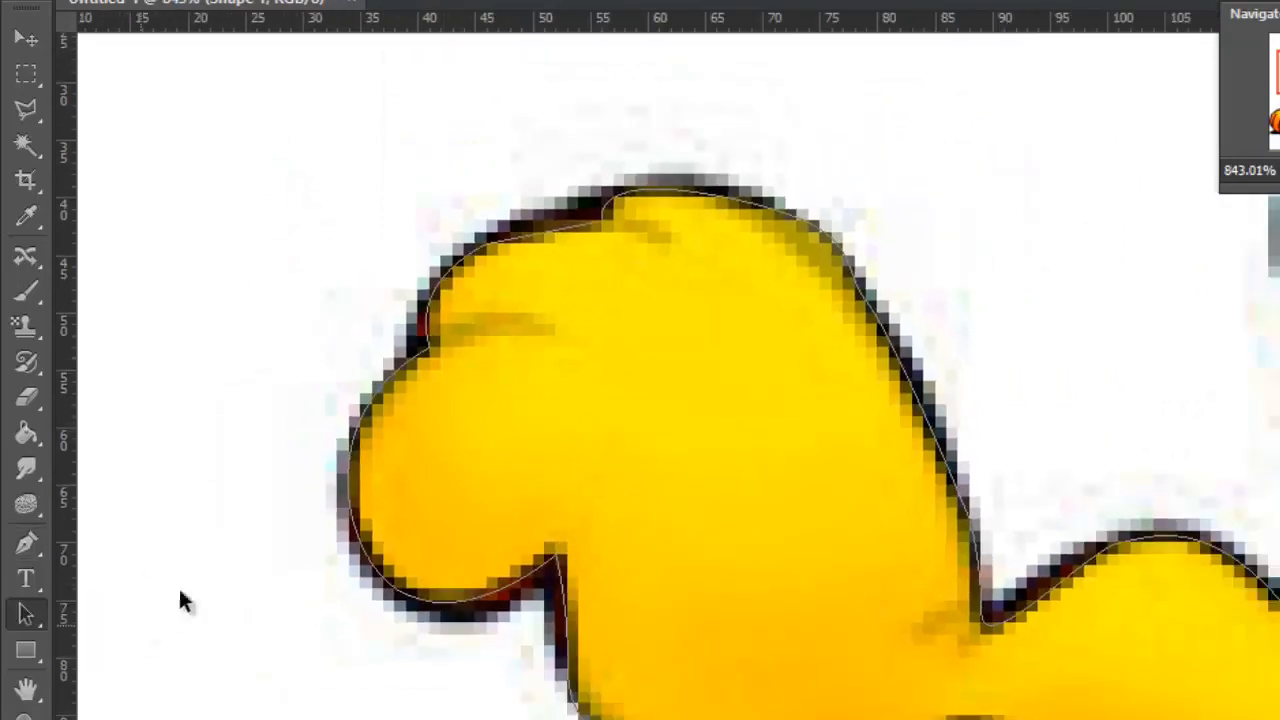
{"action": "left_click", "coordinate": [430, 343]}
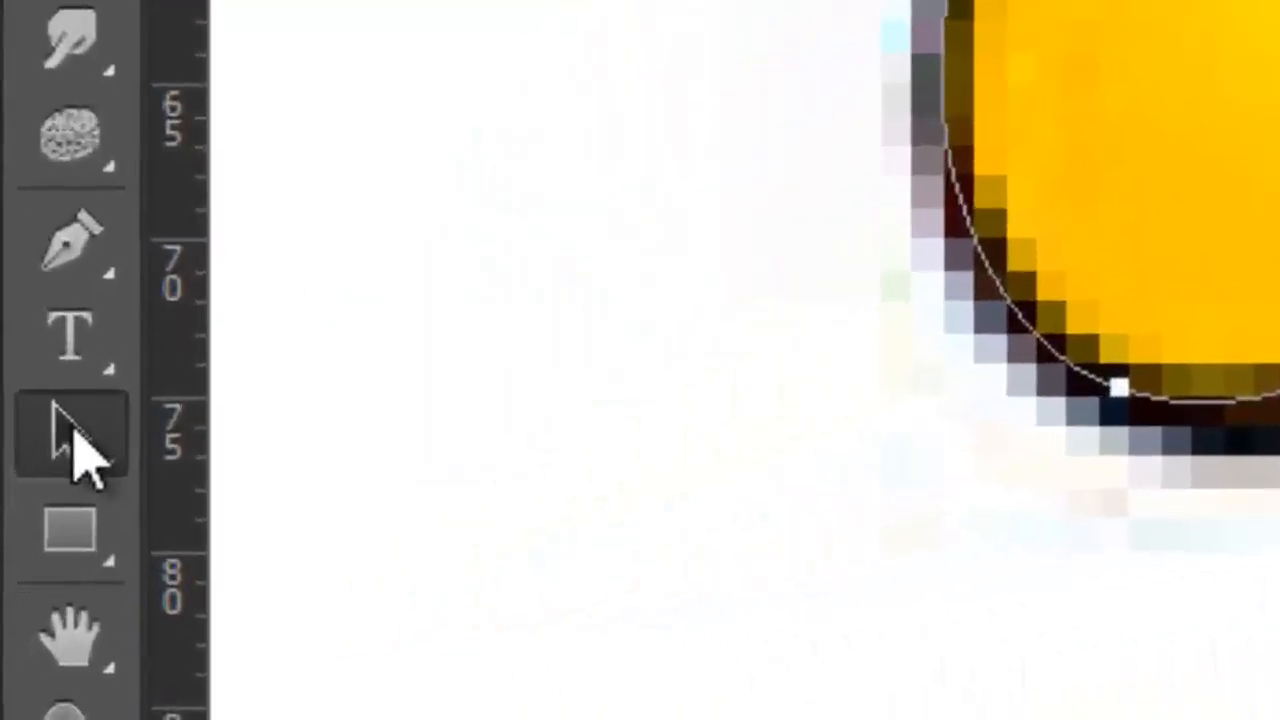
{"action": "right_click", "coordinate": [80, 450]}
{"action": "left_click", "coordinate": [300, 525]}
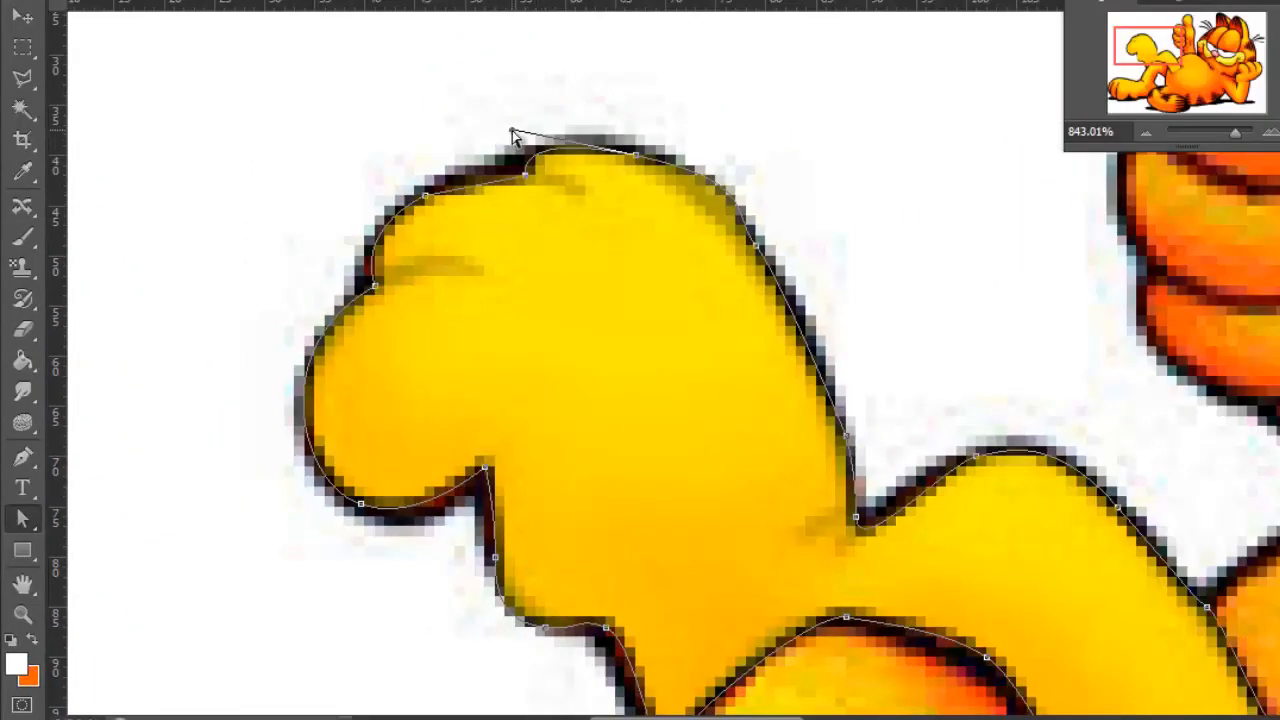
{"action": "left_click_drag", "start_coordinate": [512, 135], "coordinate": [553, 137]}
Switch from the path selection tools back to the Pen Tool, keeping the traced shape active
{"action": "scroll", "coordinate": [277, 260], "scroll_direction": "down", "scroll_amount": 5}
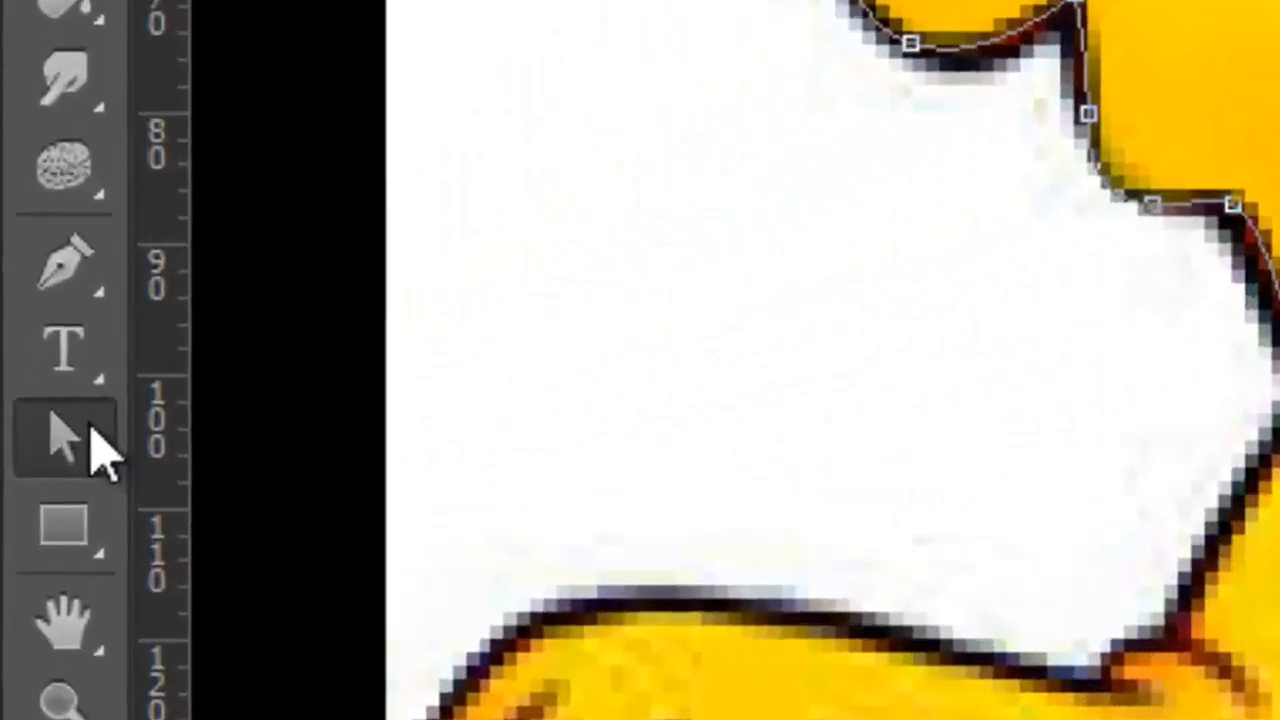
{"action": "left_click", "coordinate": [33, 518]}
{"action": "left_click", "coordinate": [72, 216]}
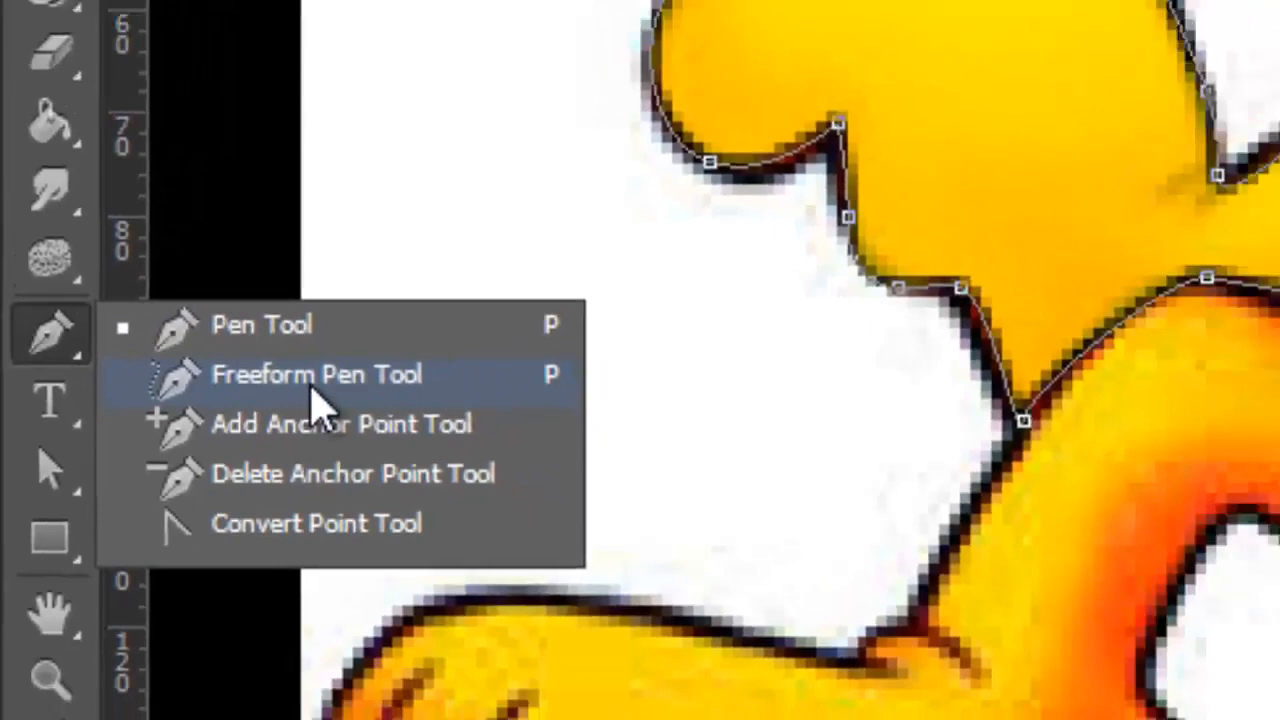
{"action": "left_click", "coordinate": [312, 385]}
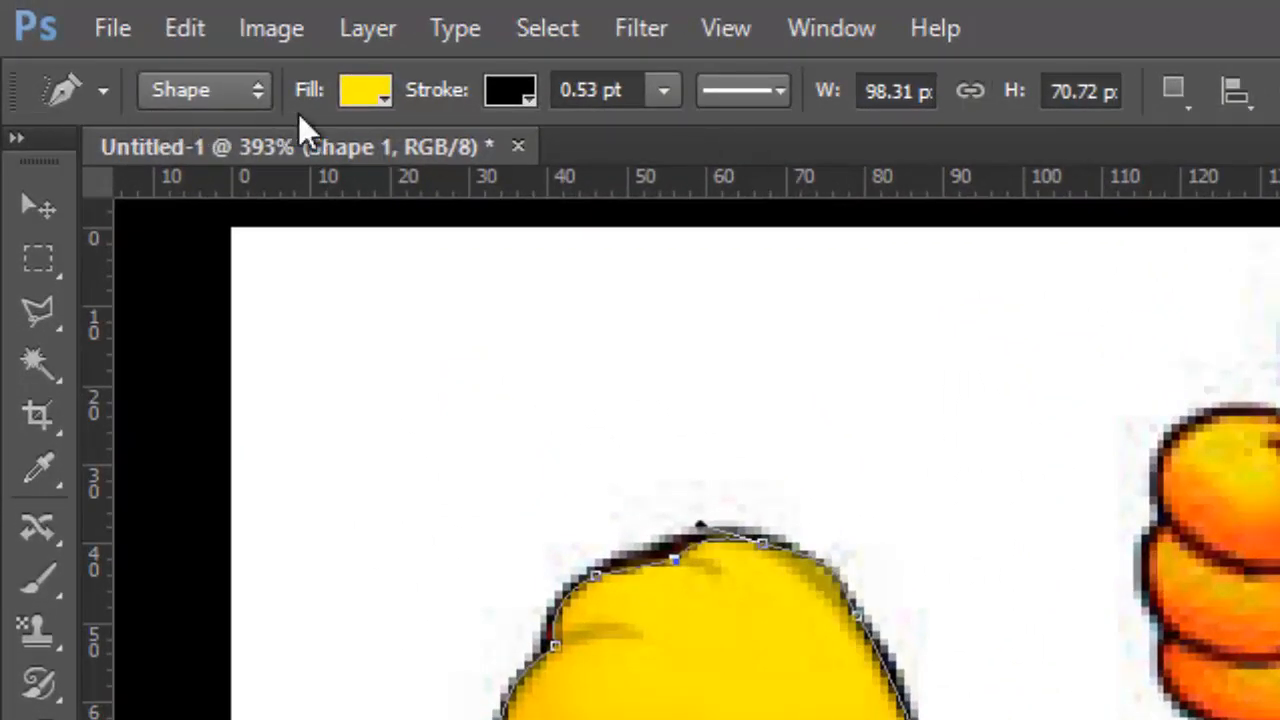
Review the Pen Tool's drawing modes, the stroke width setting, and the line styles in the stroke options
{"action": "left_click", "coordinate": [258, 93]}
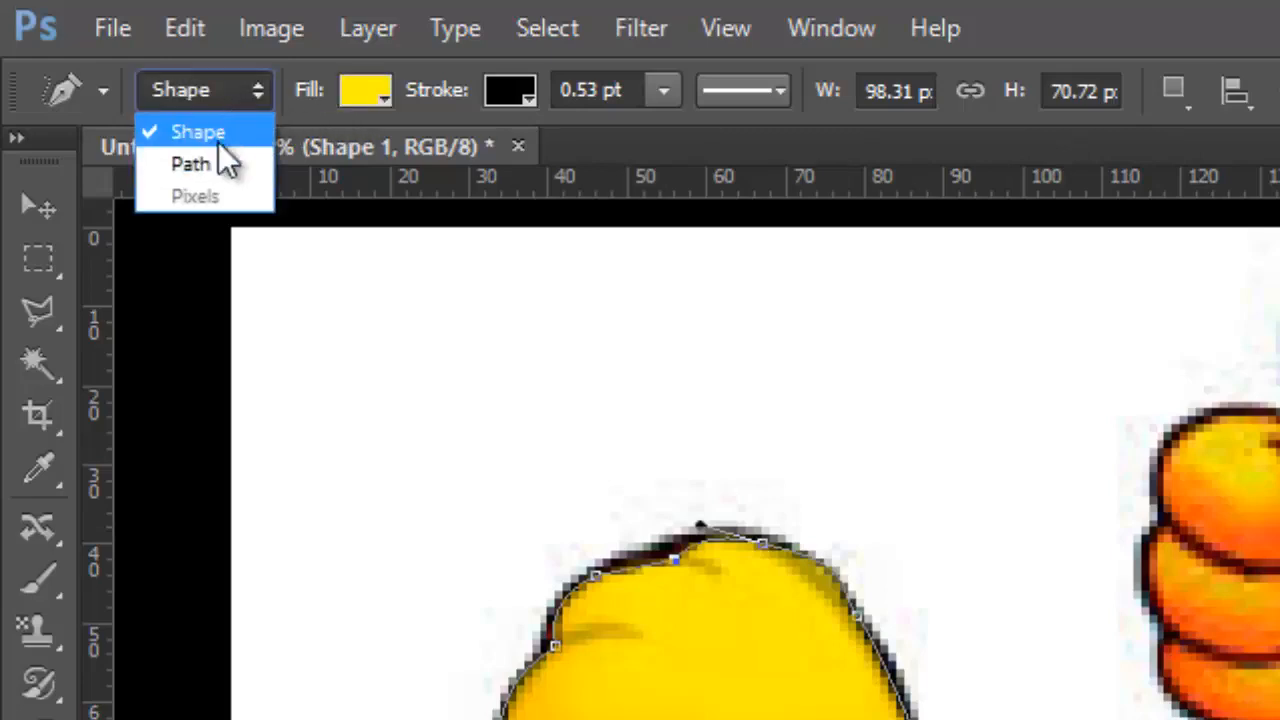
{"action": "left_click", "coordinate": [370, 88]}
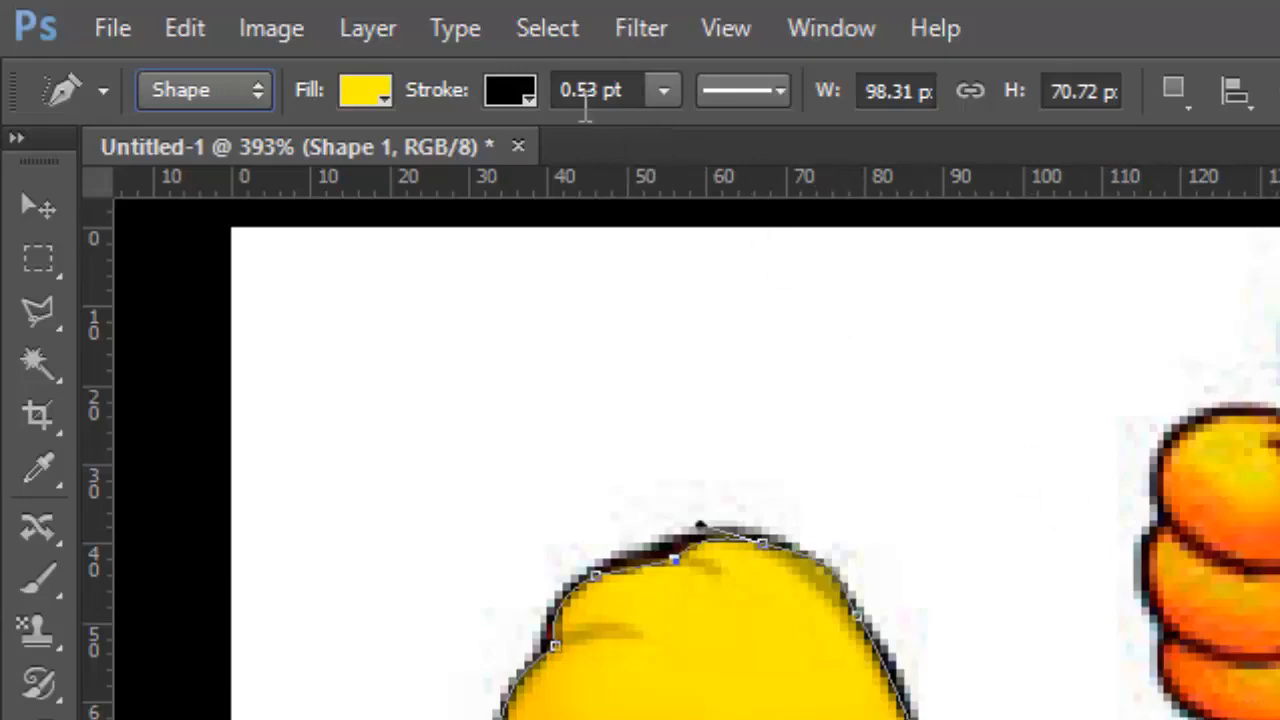
{"action": "left_click", "coordinate": [624, 89]}
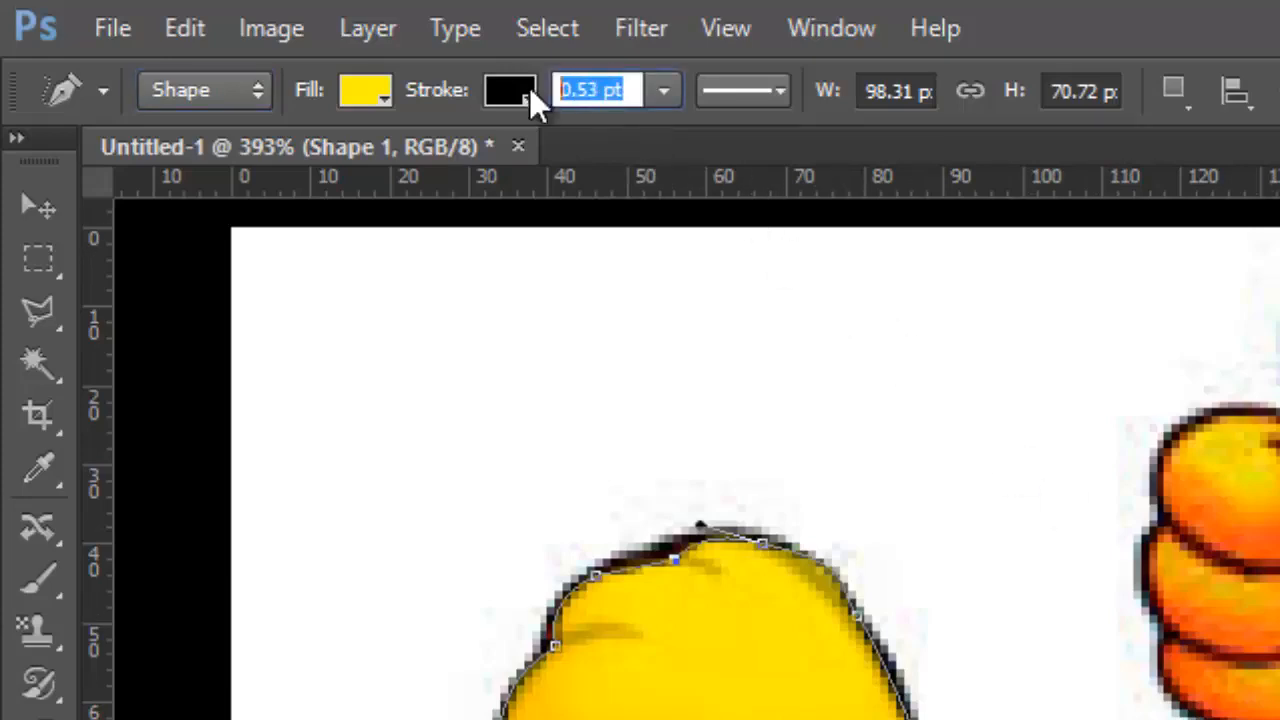
{"action": "left_click", "coordinate": [762, 98]}
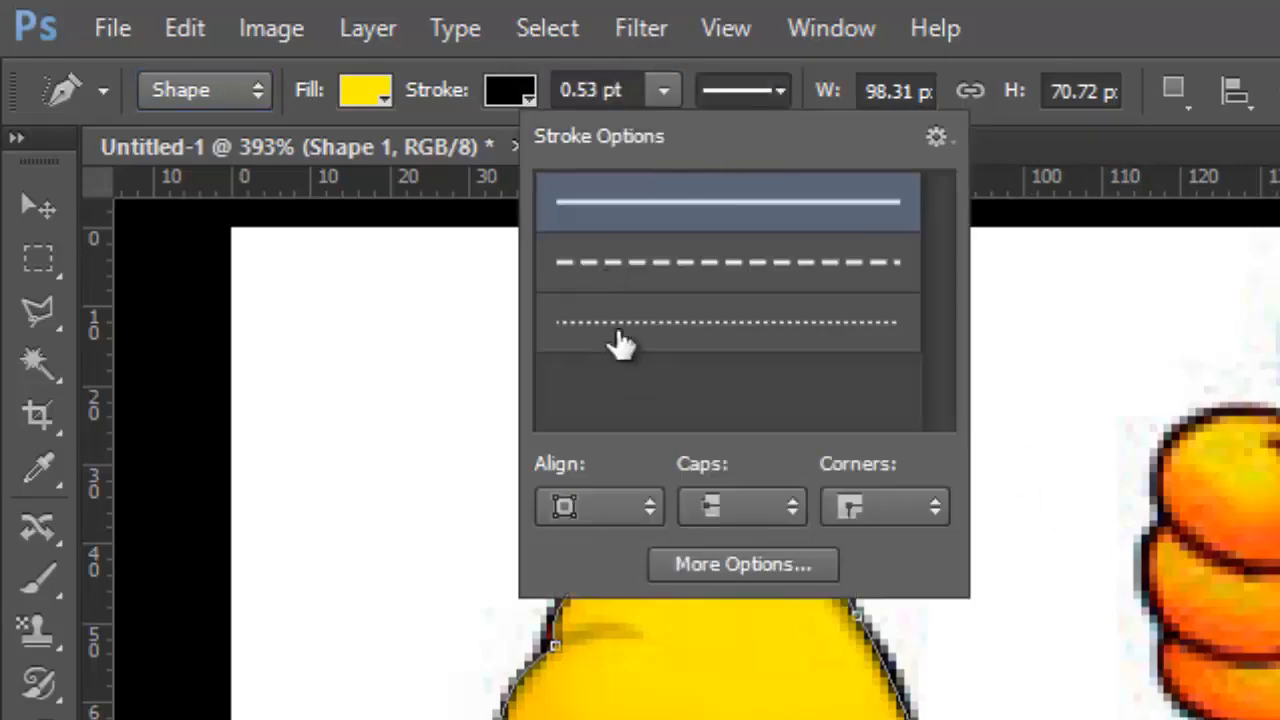
{"action": "left_click", "coordinate": [1256, 6]}
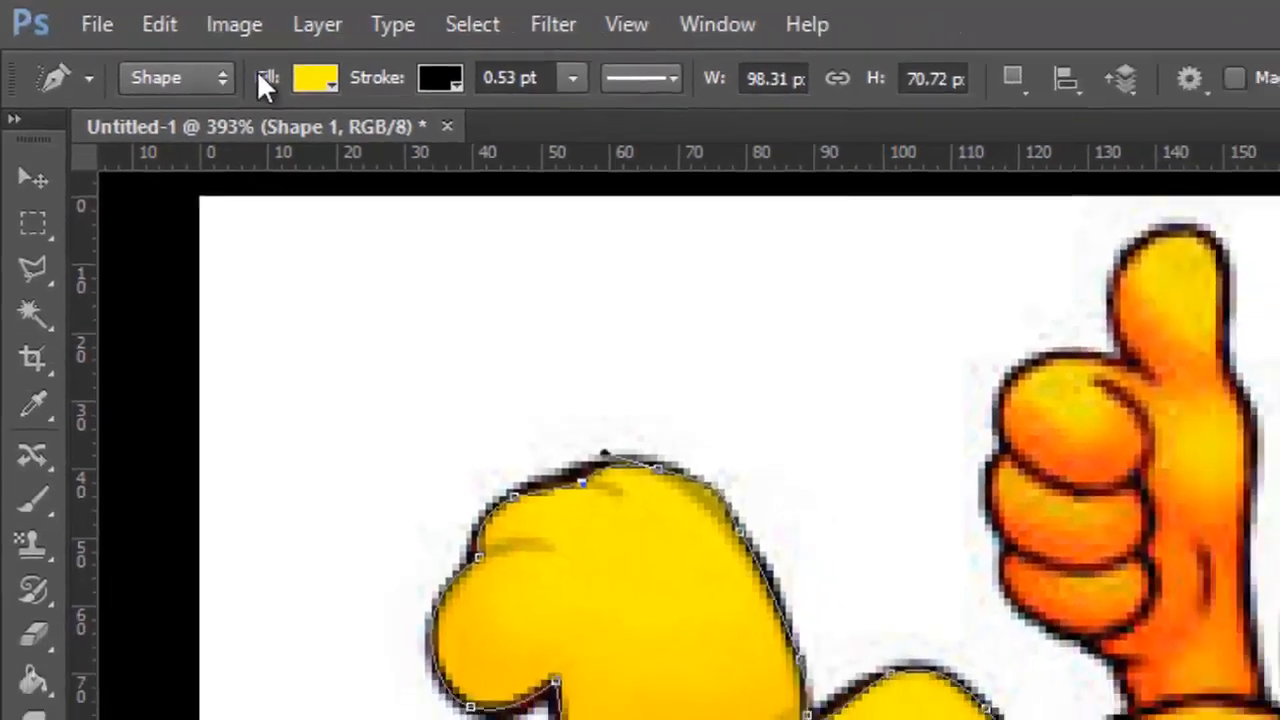
Change the traced foot-and-leg shape's fill from a solid color to the orange-yellow-orange linear gradient preset
{"action": "left_click", "coordinate": [365, 90]}
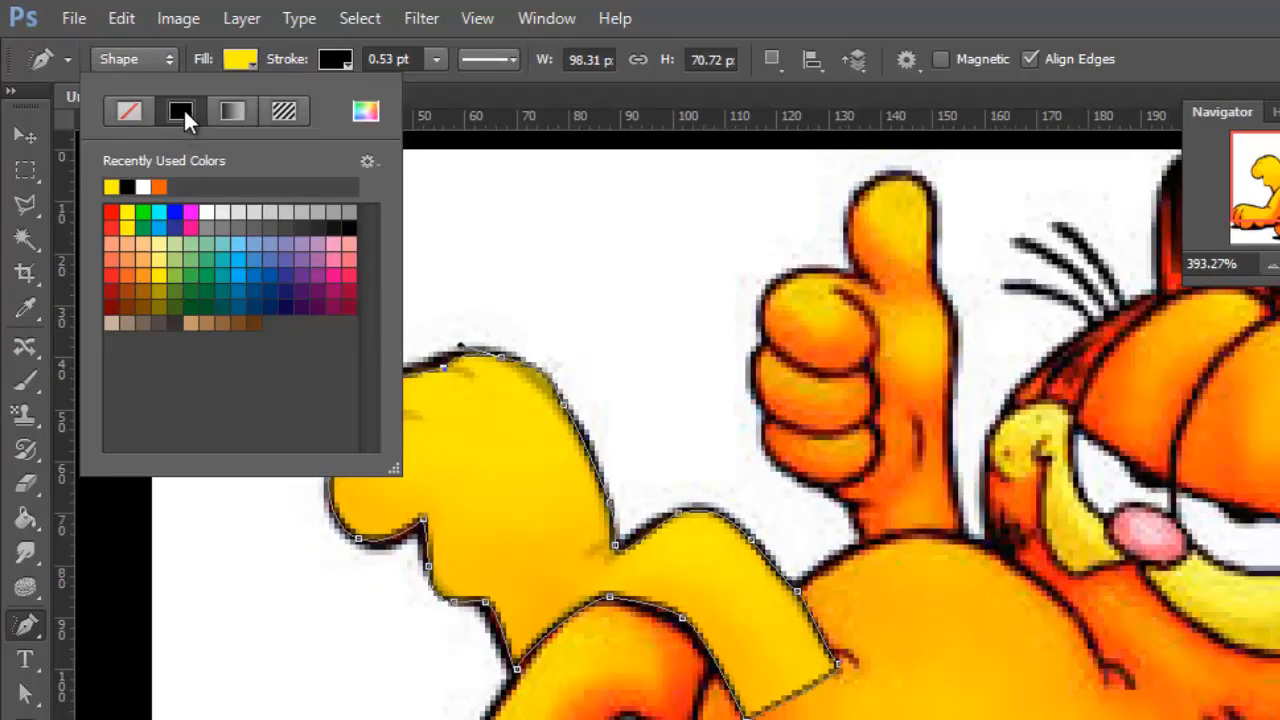
{"action": "left_click", "coordinate": [240, 113]}
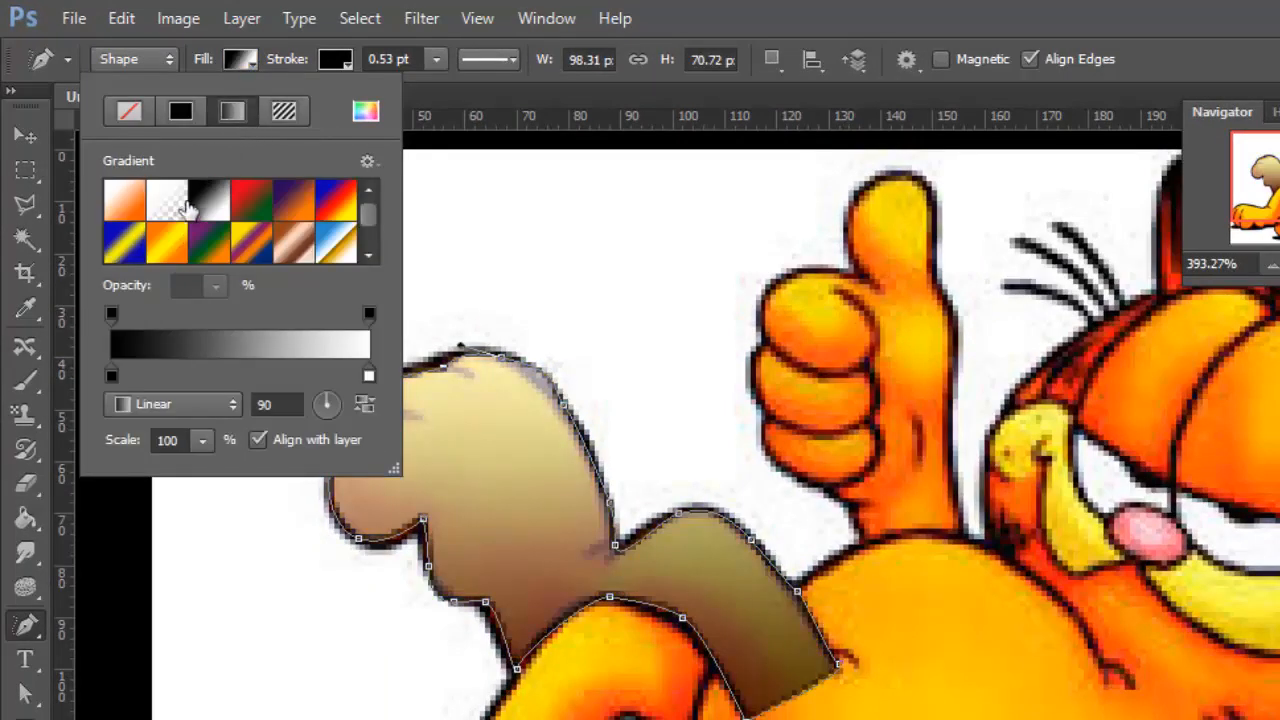
{"action": "left_click", "coordinate": [167, 245]}
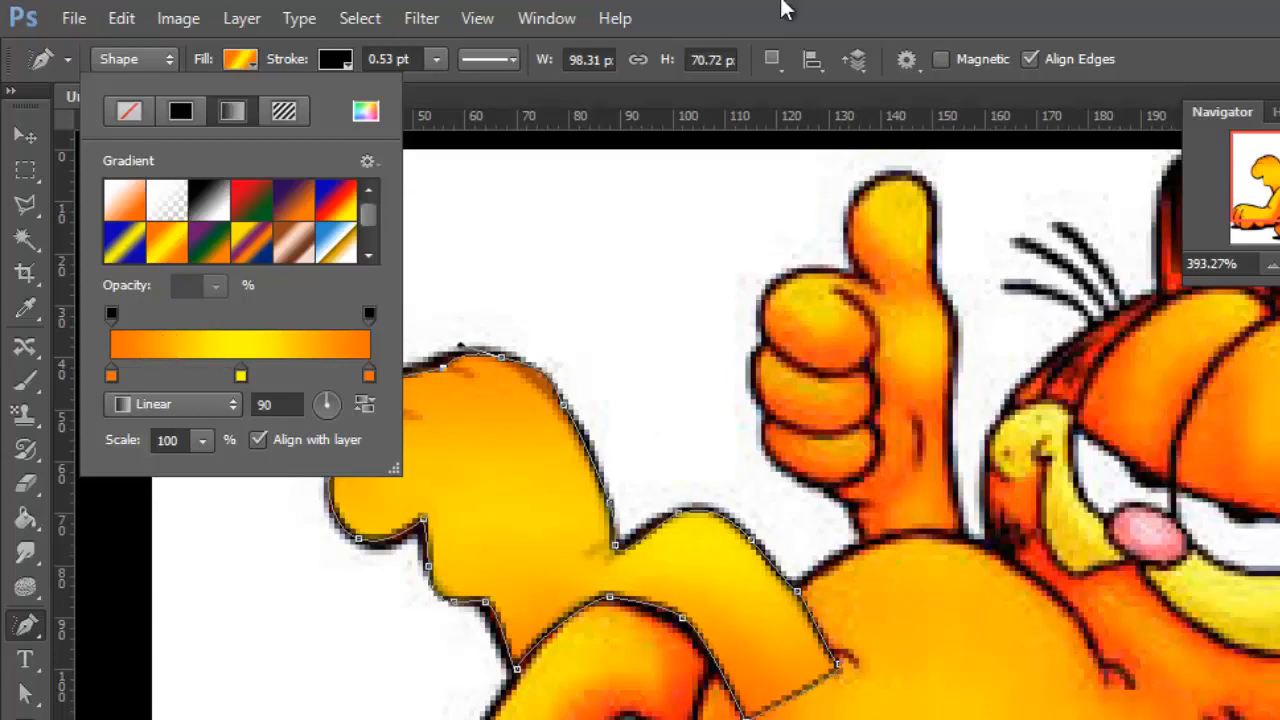
{"action": "left_click", "coordinate": [1013, 12]}
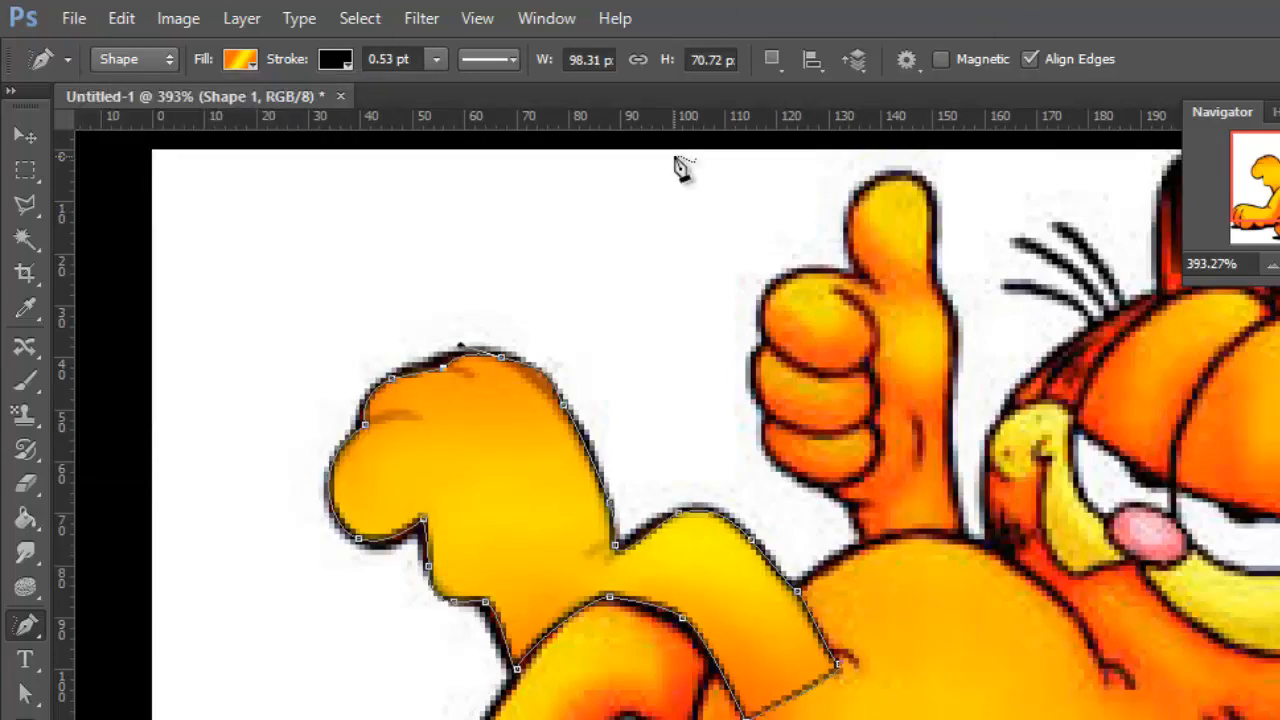
Examine the gradient-filled shape's outline closely around the toes and along the leg, including the anchor points and direction handle
{"action": "scroll", "coordinate": [221, 600], "scroll_direction": "up", "scroll_amount": 3}
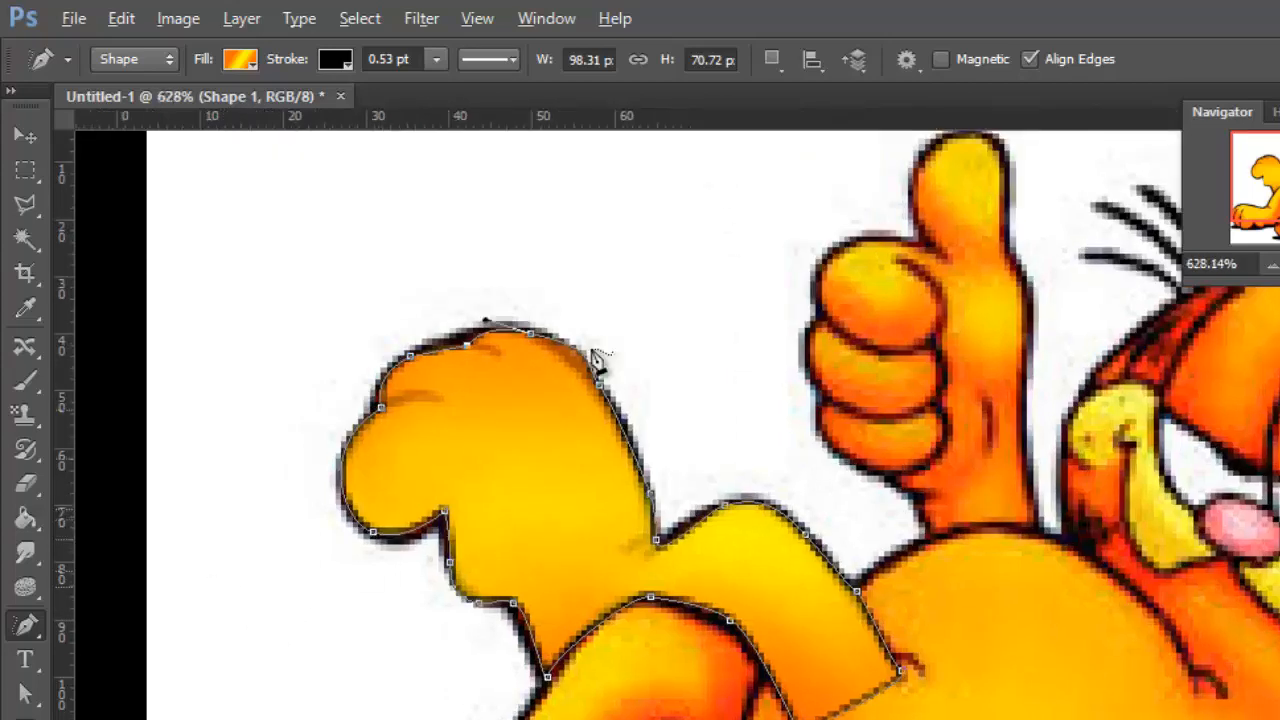
{"action": "scroll", "coordinate": [613, 355], "scroll_direction": "up", "scroll_amount": 2}
{"action": "scroll", "coordinate": [476, 335], "scroll_direction": "up", "scroll_amount": 1}
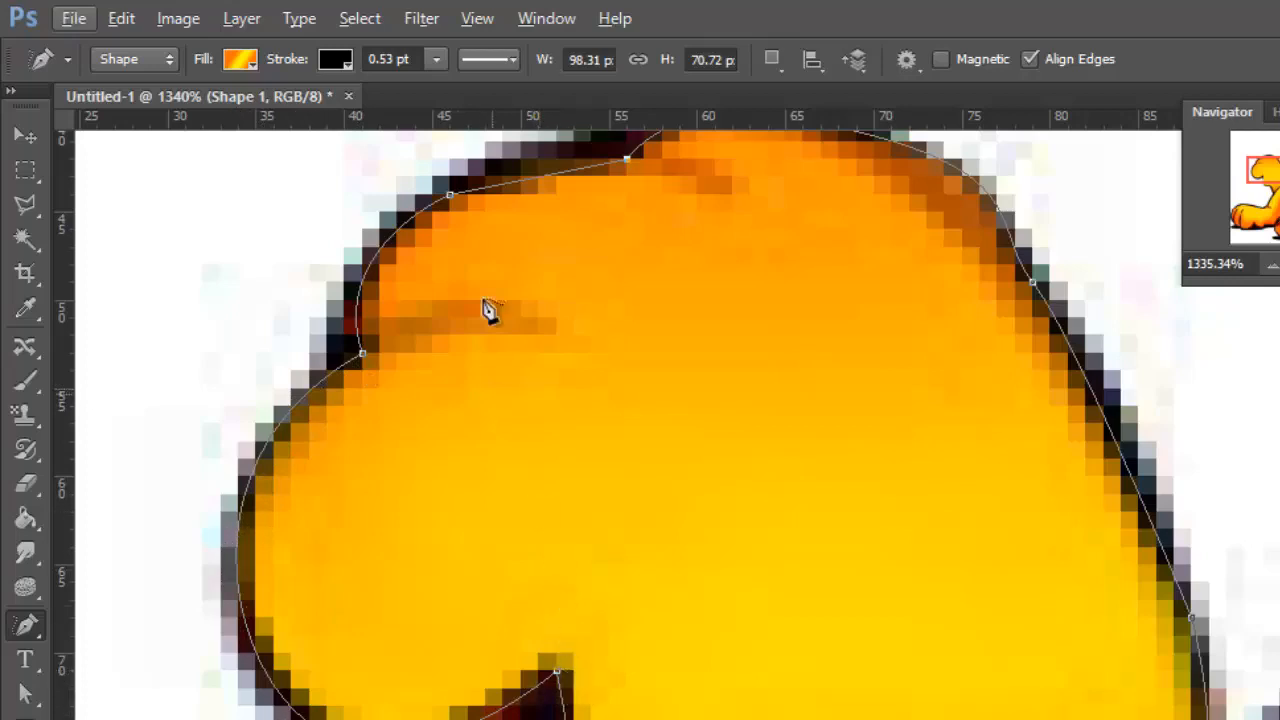
{"action": "scroll", "coordinate": [495, 307], "scroll_direction": "up", "scroll_amount": 2}
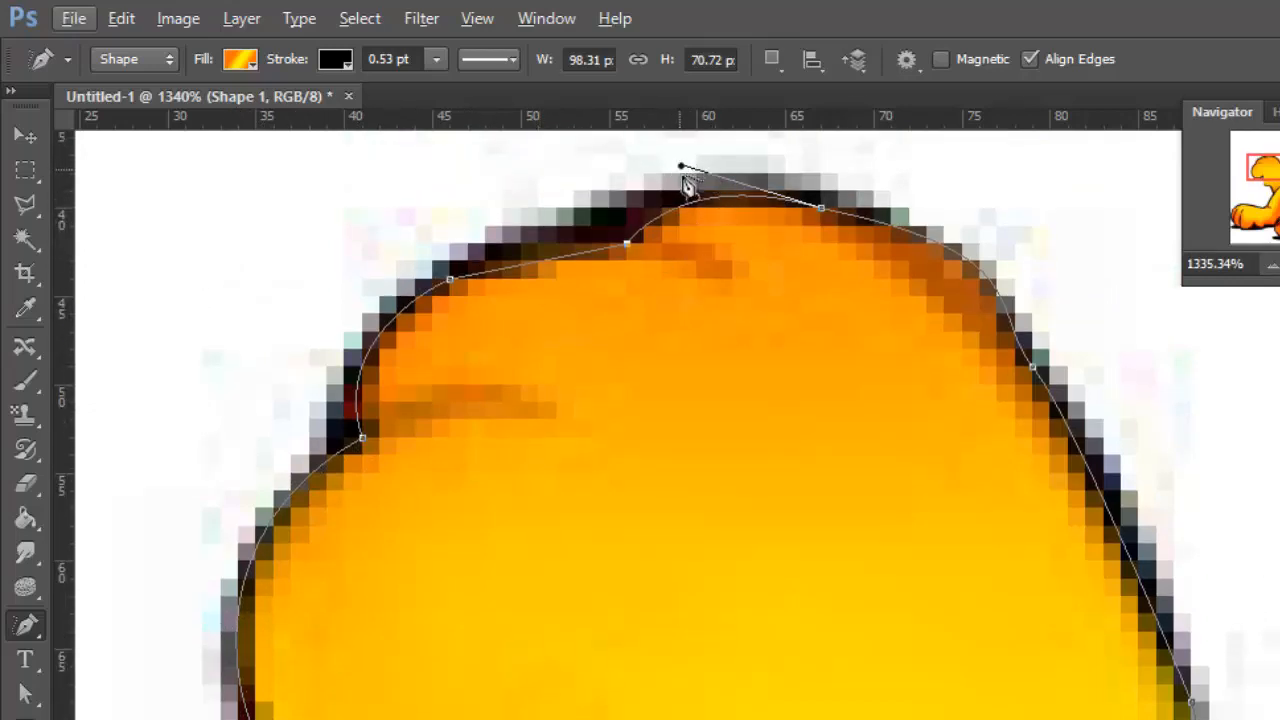
{"action": "scroll", "coordinate": [632, 397], "scroll_direction": "down", "scroll_amount": 4}
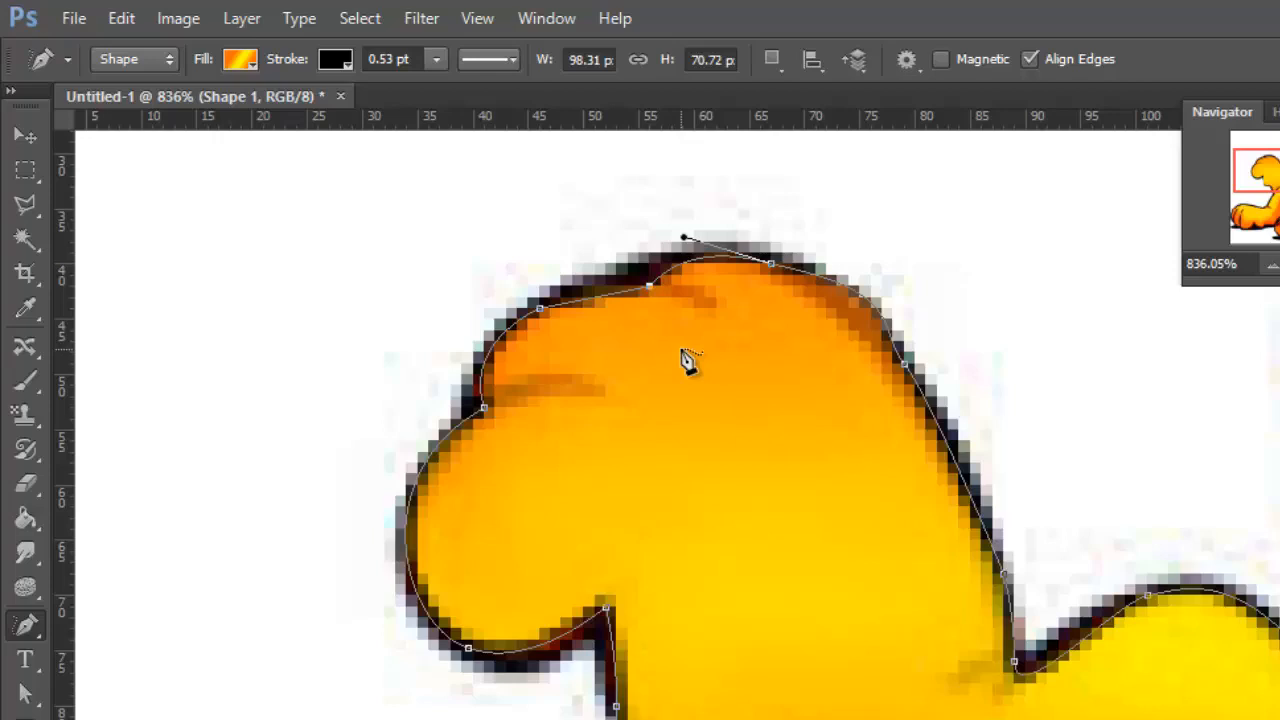
{"action": "scroll", "coordinate": [688, 362], "scroll_direction": "down", "scroll_amount": 1}
{"action": "scroll", "coordinate": [691, 366], "scroll_direction": "down", "scroll_amount": 3}
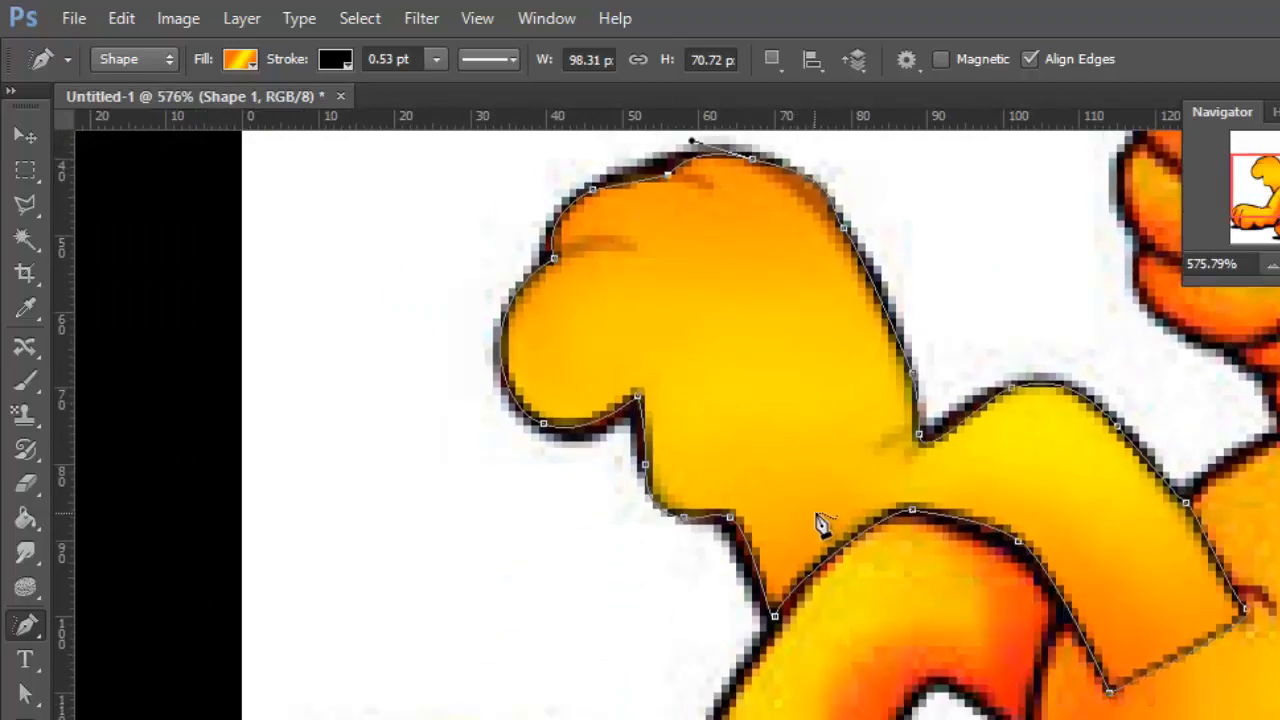
{"action": "scroll", "coordinate": [818, 526], "scroll_direction": "down", "scroll_amount": 3}
{"action": "scroll", "coordinate": [798, 572], "scroll_direction": "down", "scroll_amount": 2}
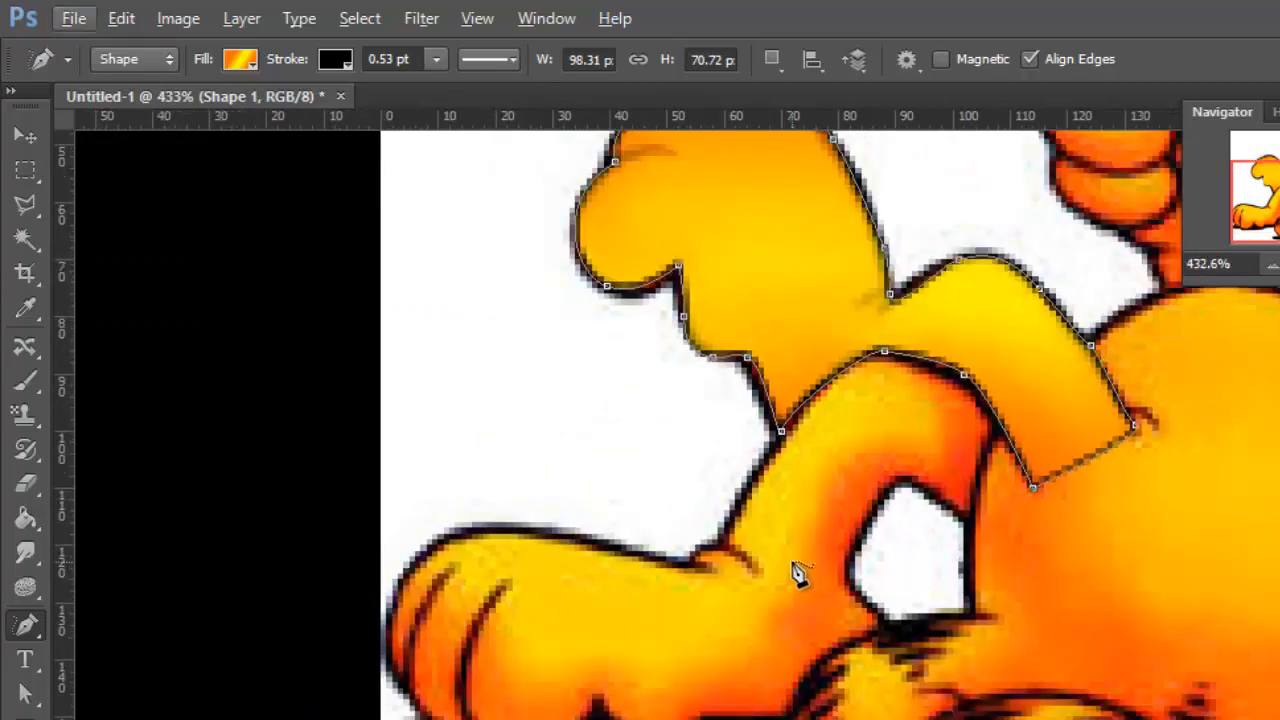
Open the list of Pen Tool variants
{"action": "left_click", "coordinate": [37, 627]}
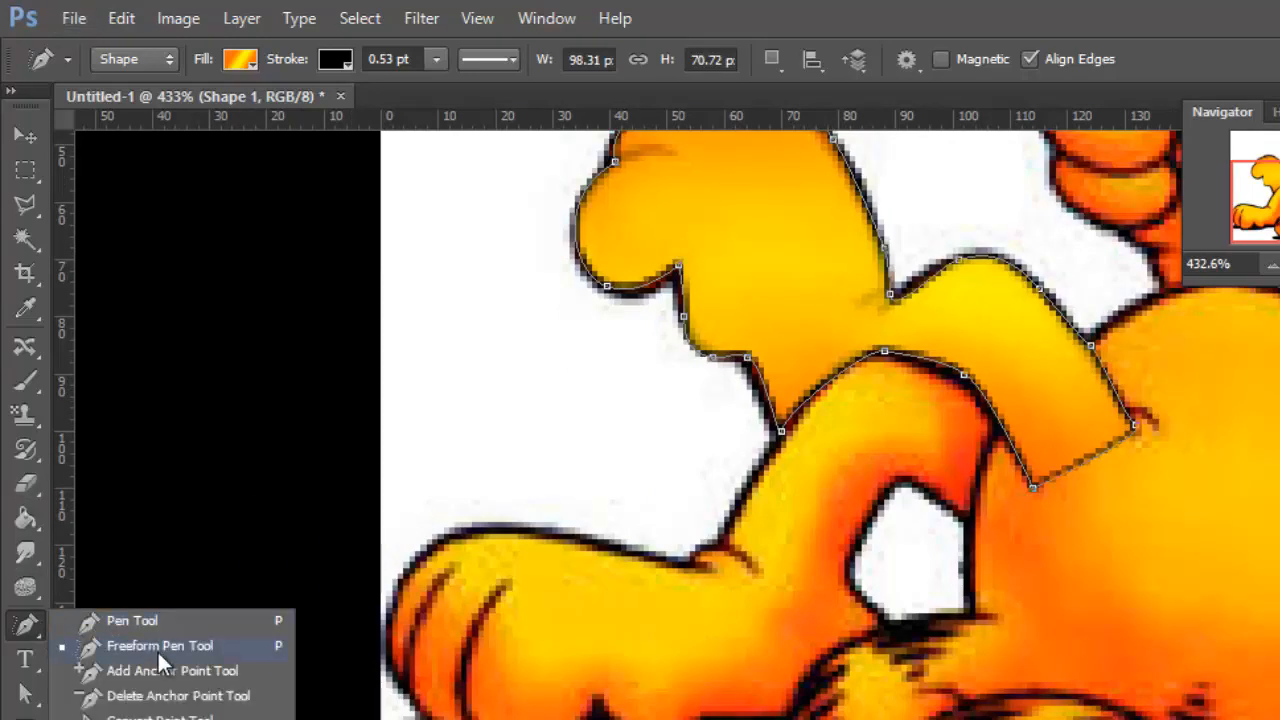